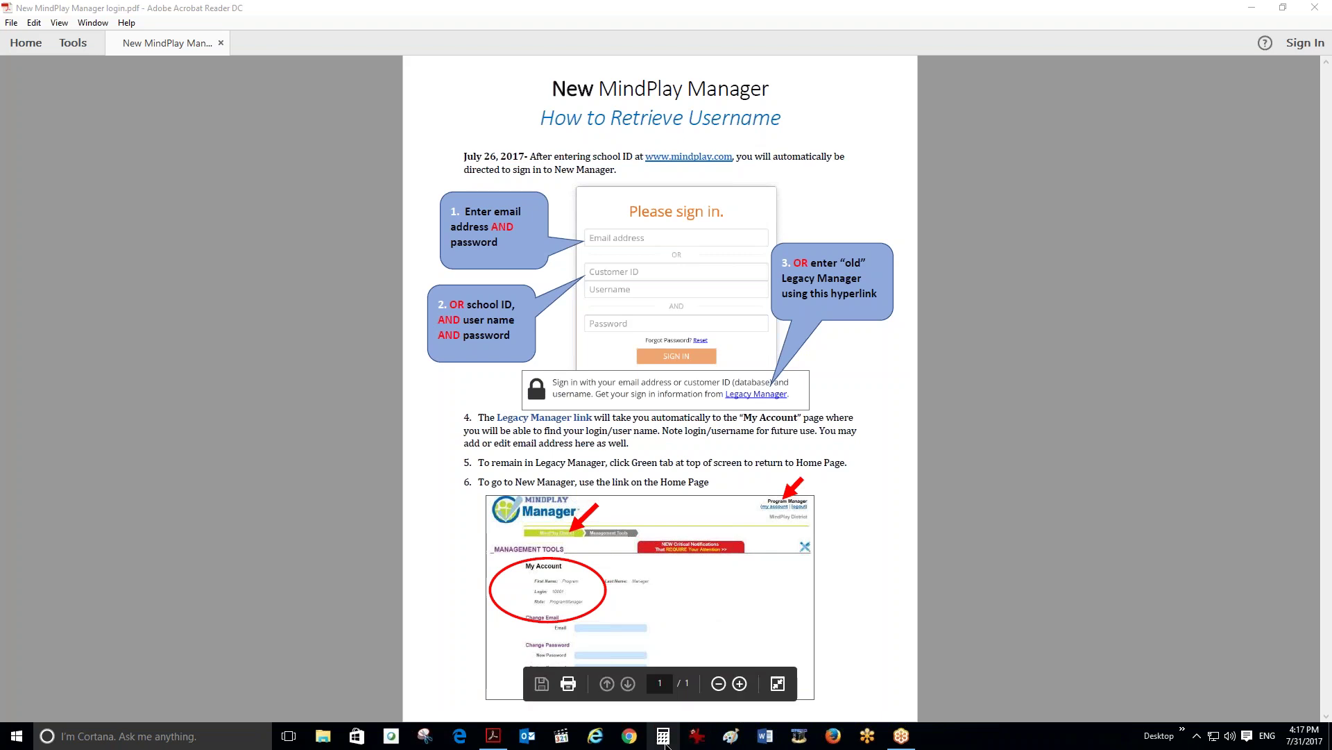
# Step: Switch to Google Chrome and open the website mindplay.com
pyautogui.click(631, 739)
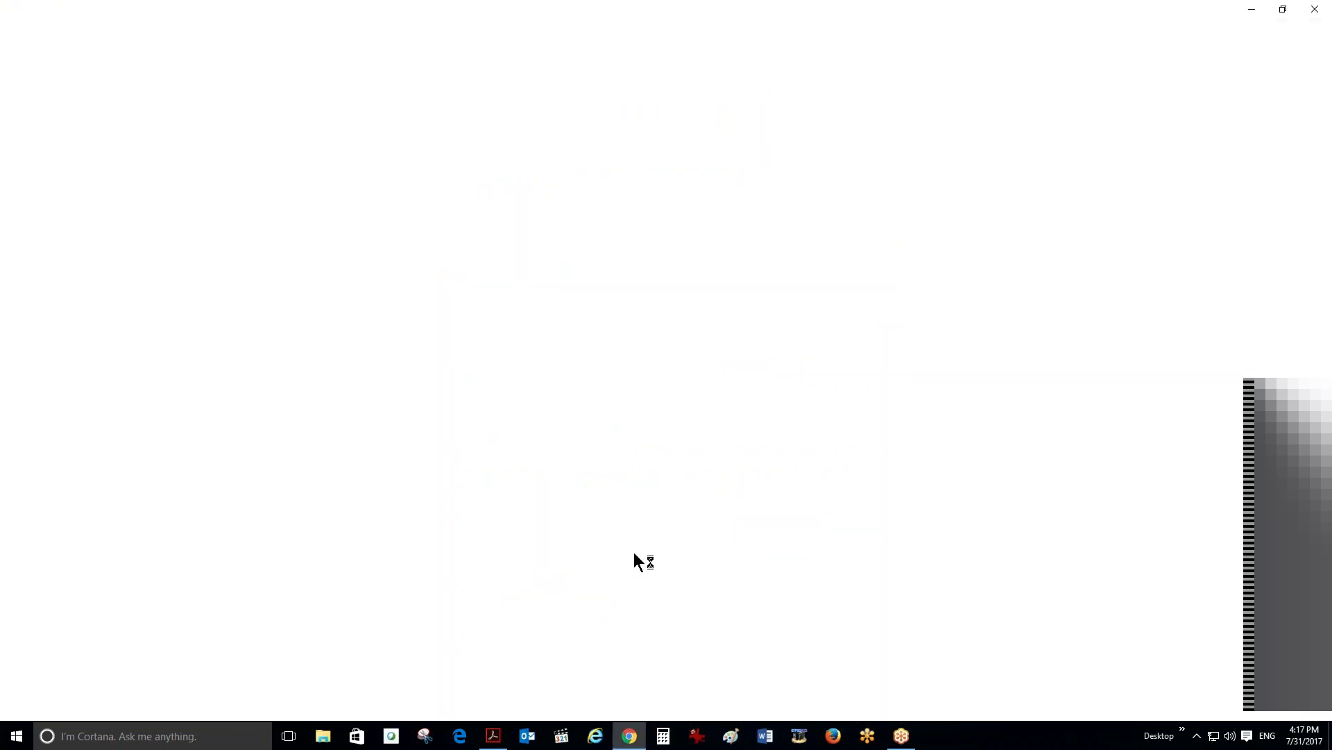
pyautogui.write('mindp')
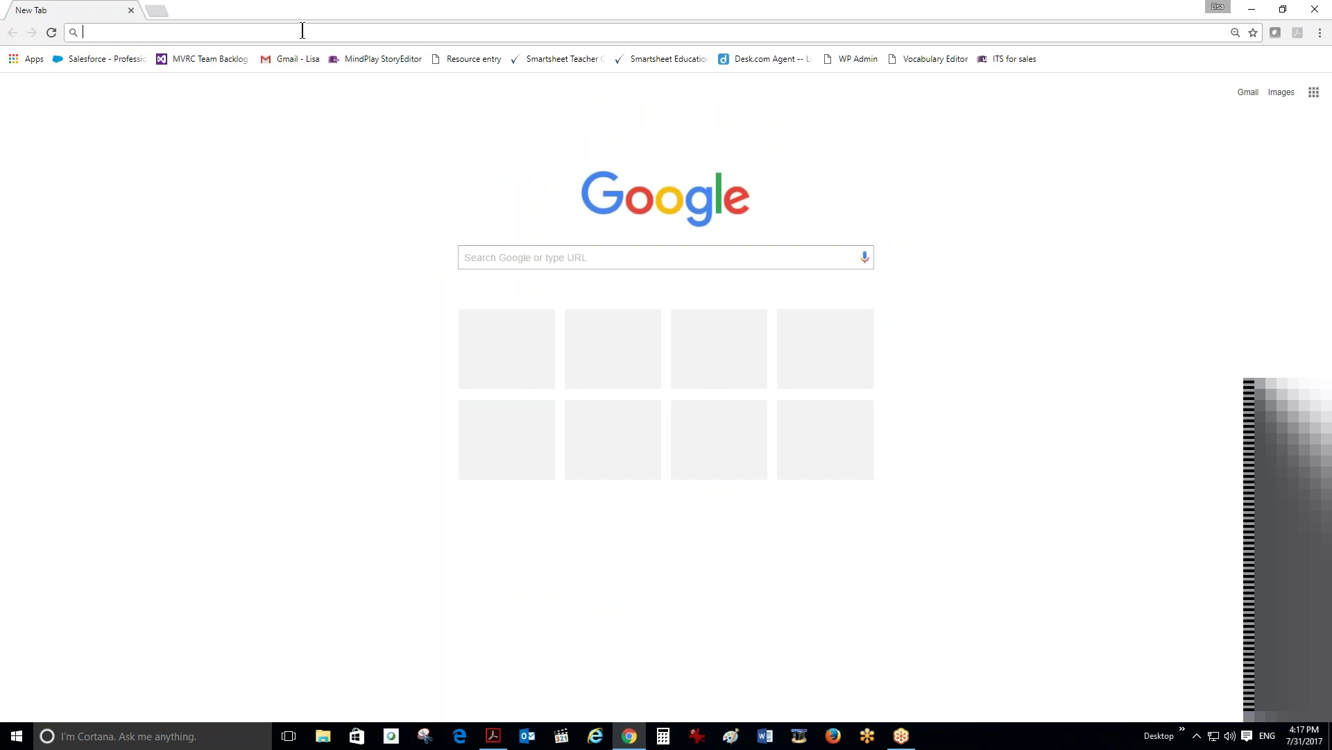
pyautogui.write('lay.com')
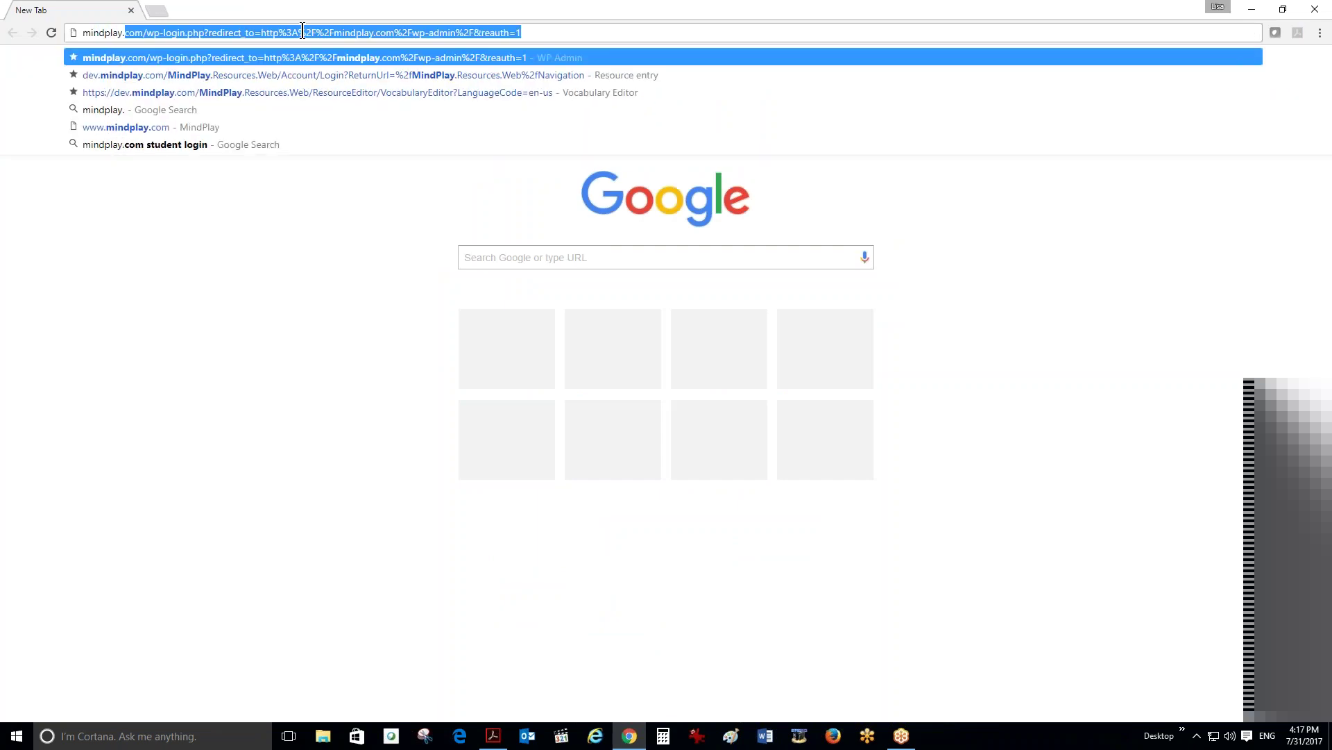
pyautogui.press('Return')
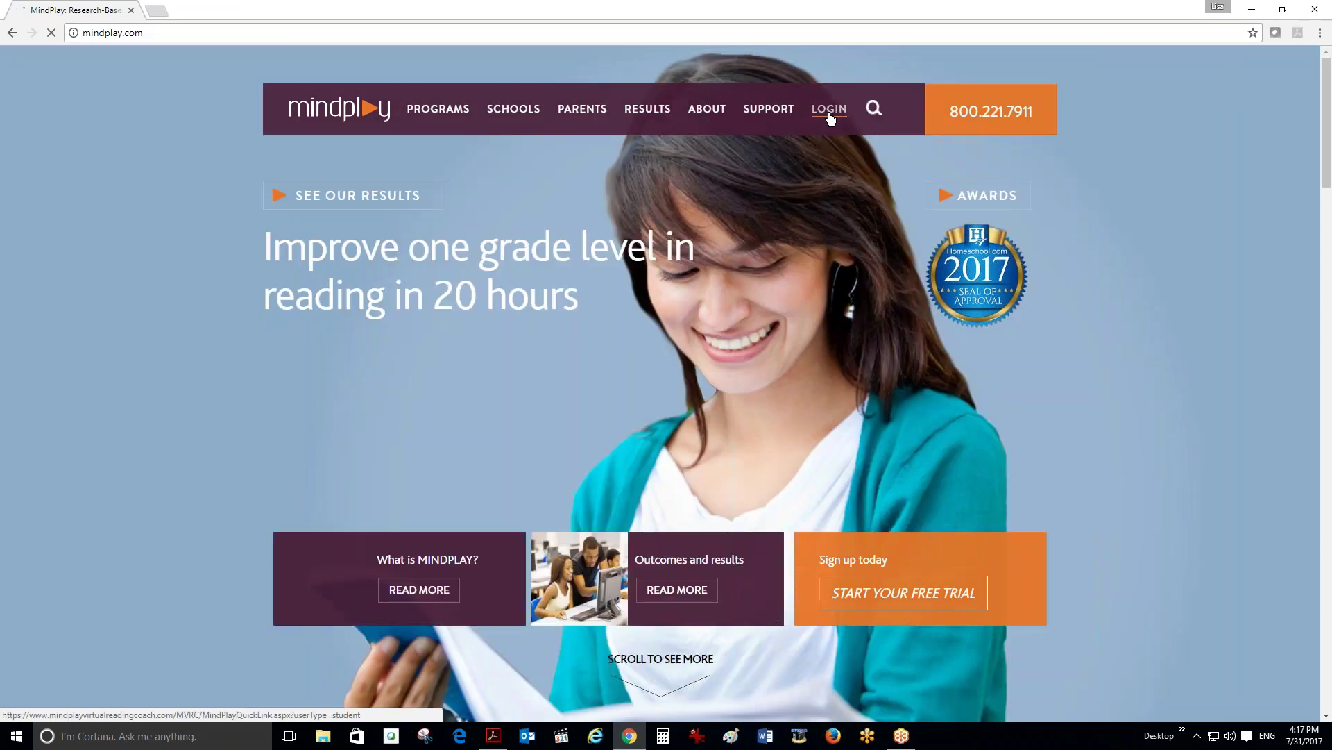
# Step: Open the MindPlay login page, enter the school/district number and continue to the teacher login
pyautogui.click(831, 115)
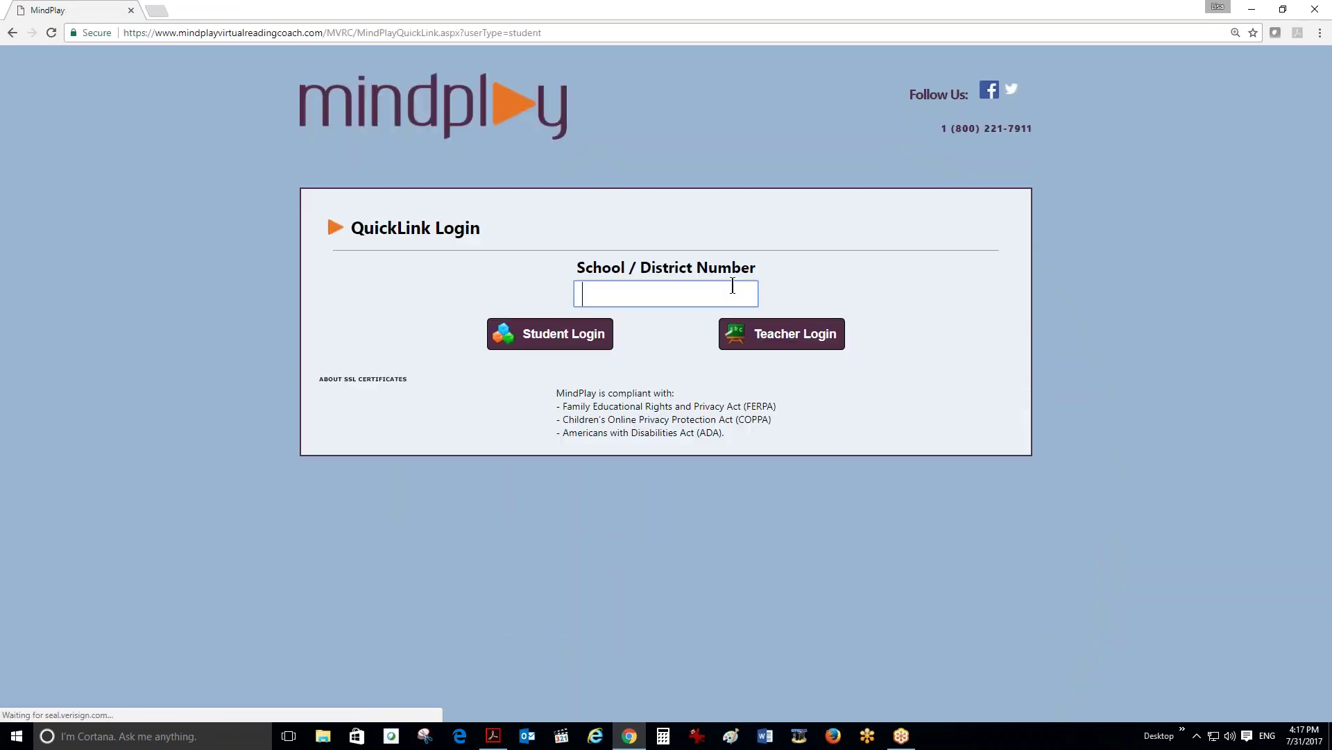
pyautogui.write('10080')
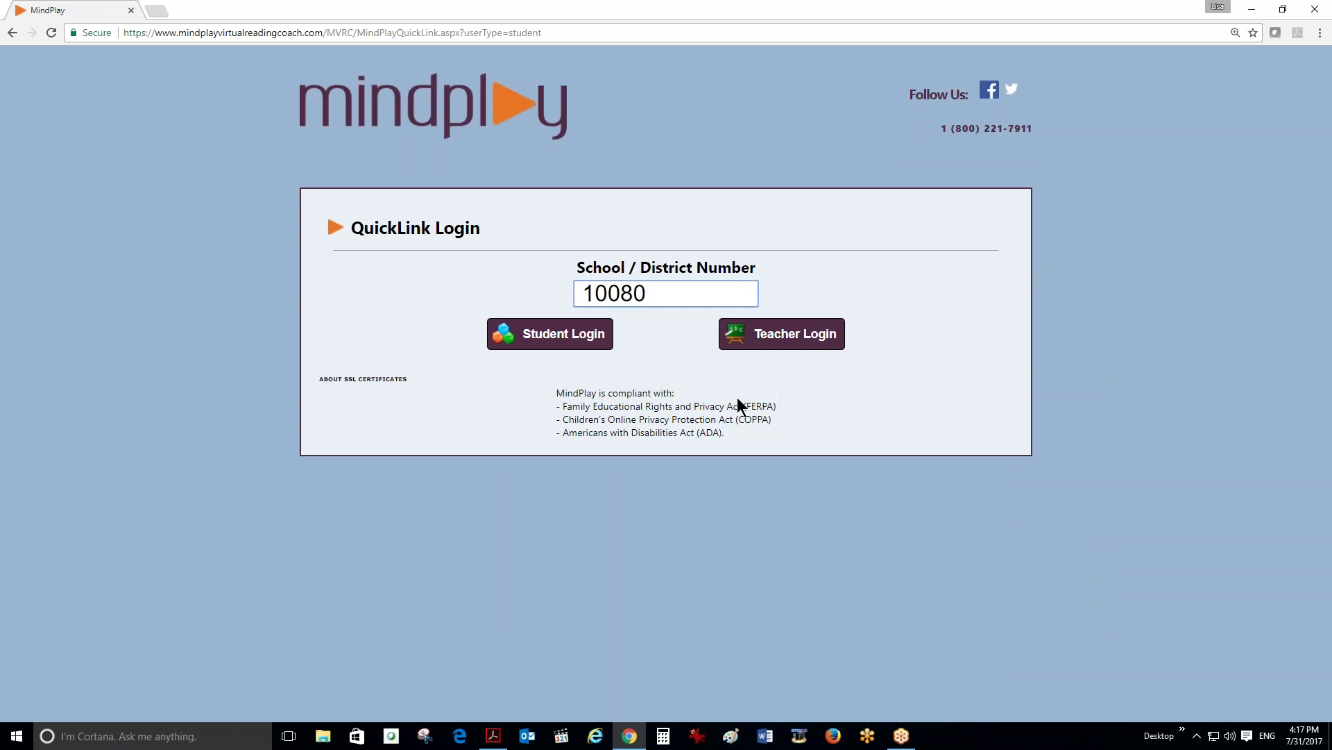
pyautogui.click(773, 343)
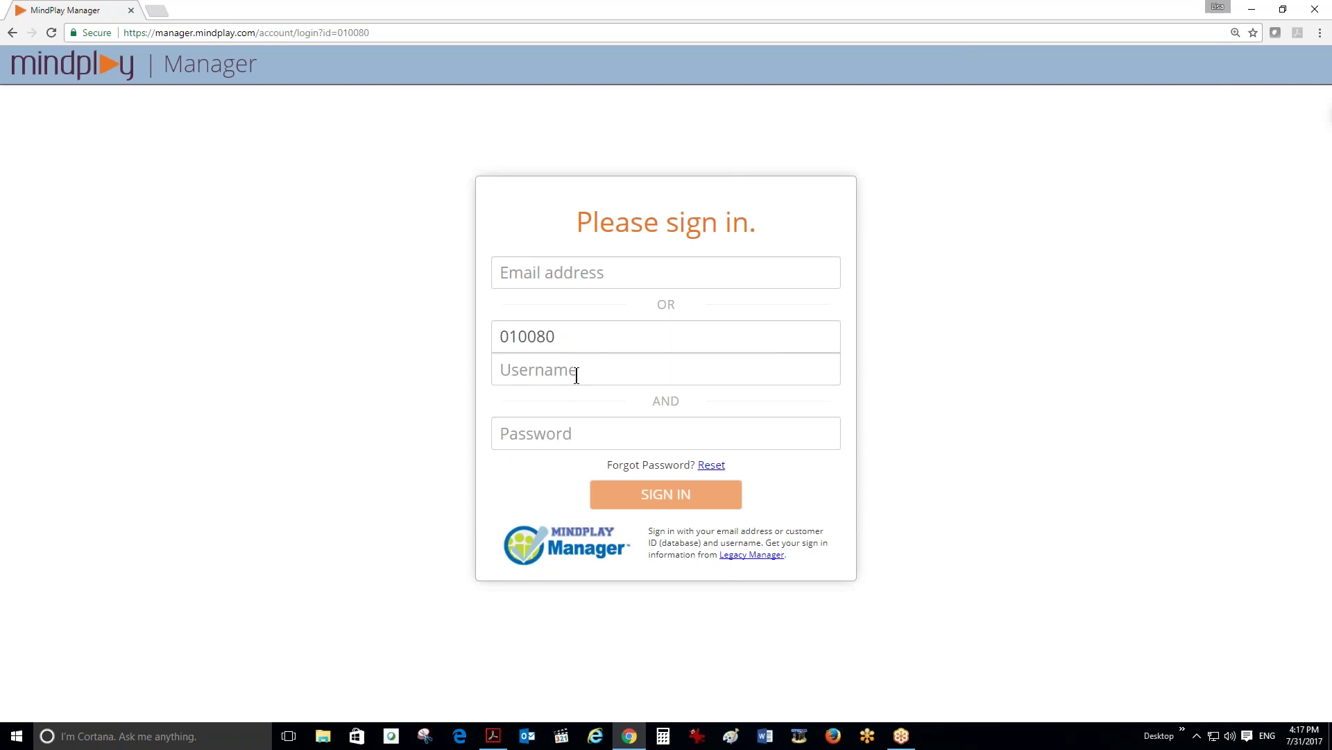
# Step: Go to Legacy Manager from the sign-in form and submit the school's database ID
pyautogui.click(744, 557)
pyautogui.write('10080')
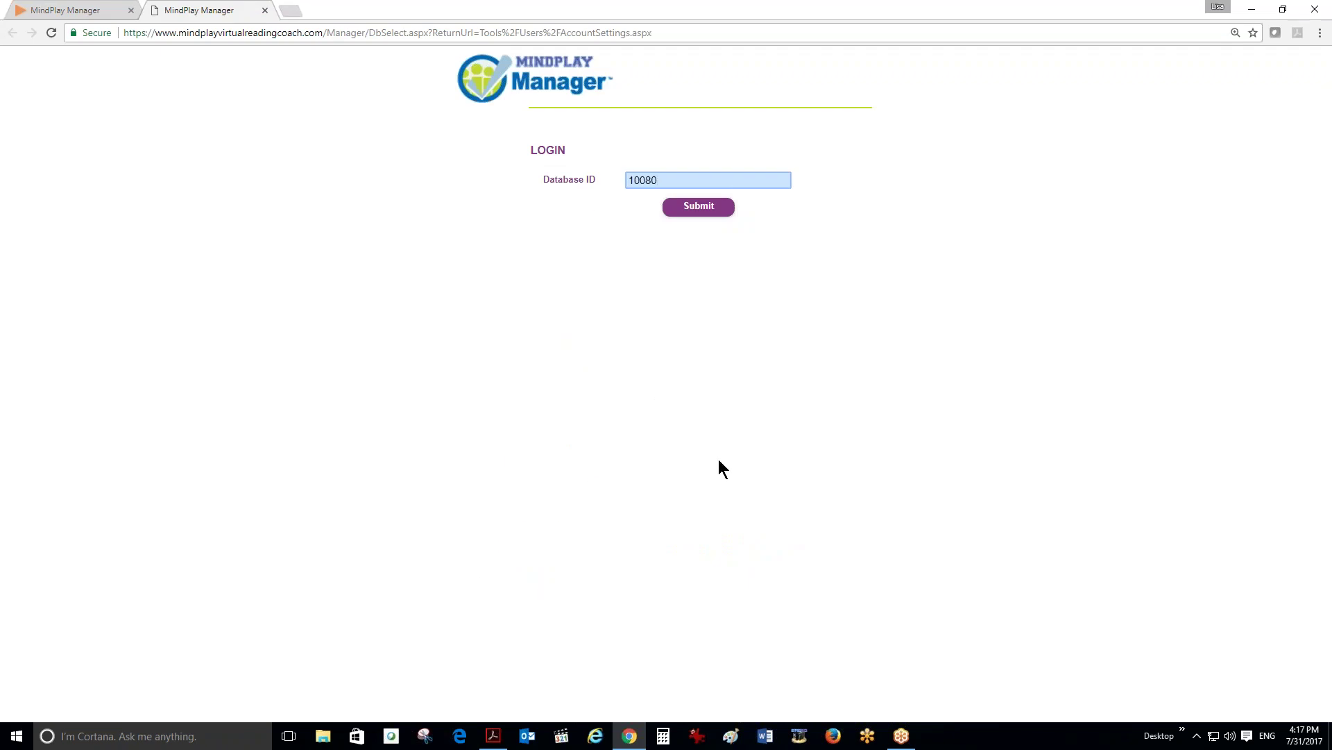
pyautogui.click(688, 209)
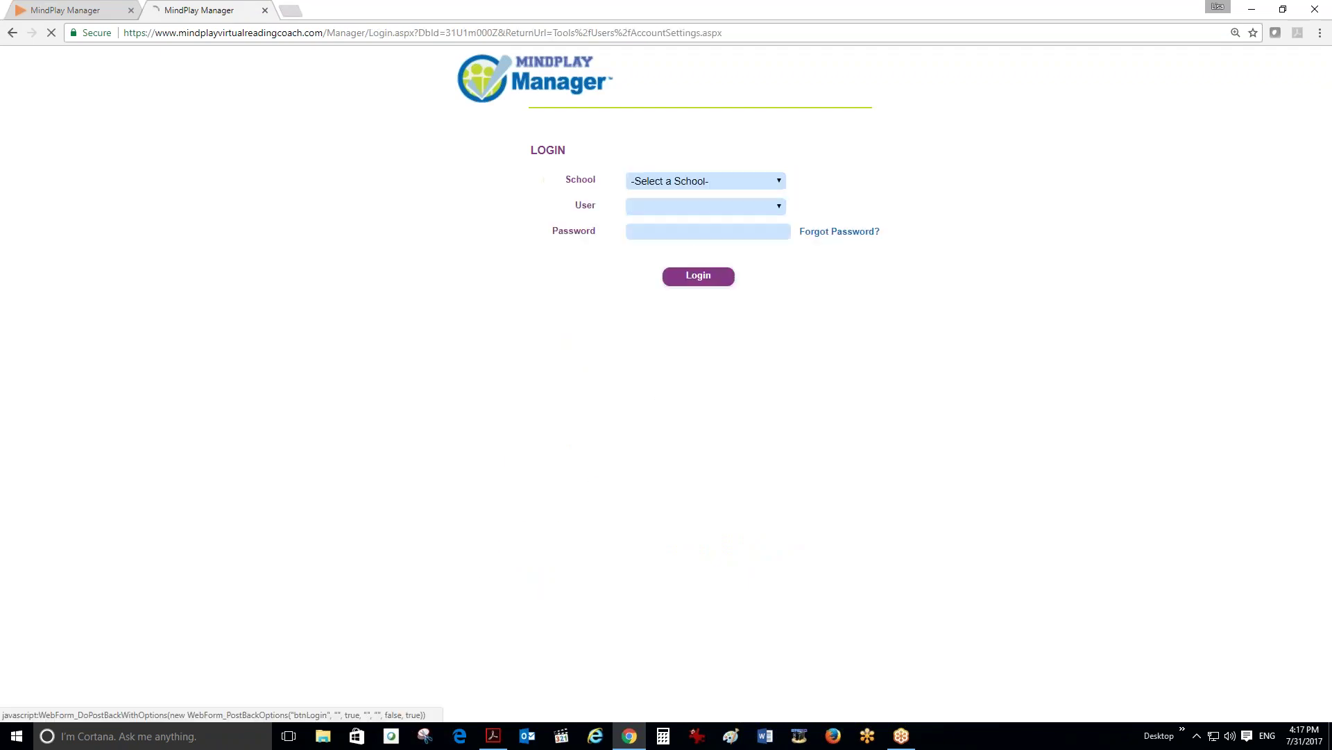
# Step: Log in to 2017 MindPlay School as the teacher with the account password, and decline saving the password in the browser
pyautogui.click(686, 185)
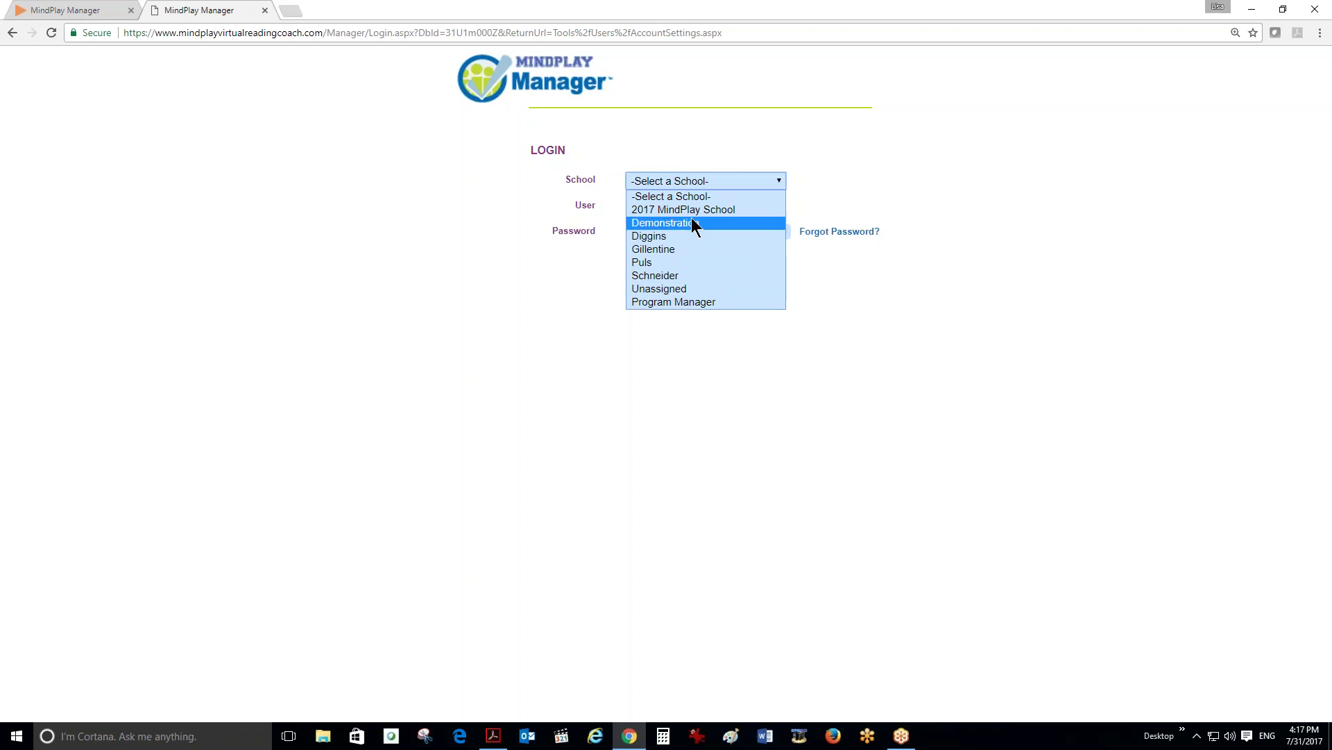
pyautogui.click(686, 209)
pyautogui.click(686, 208)
pyautogui.click(681, 235)
pyautogui.click(687, 235)
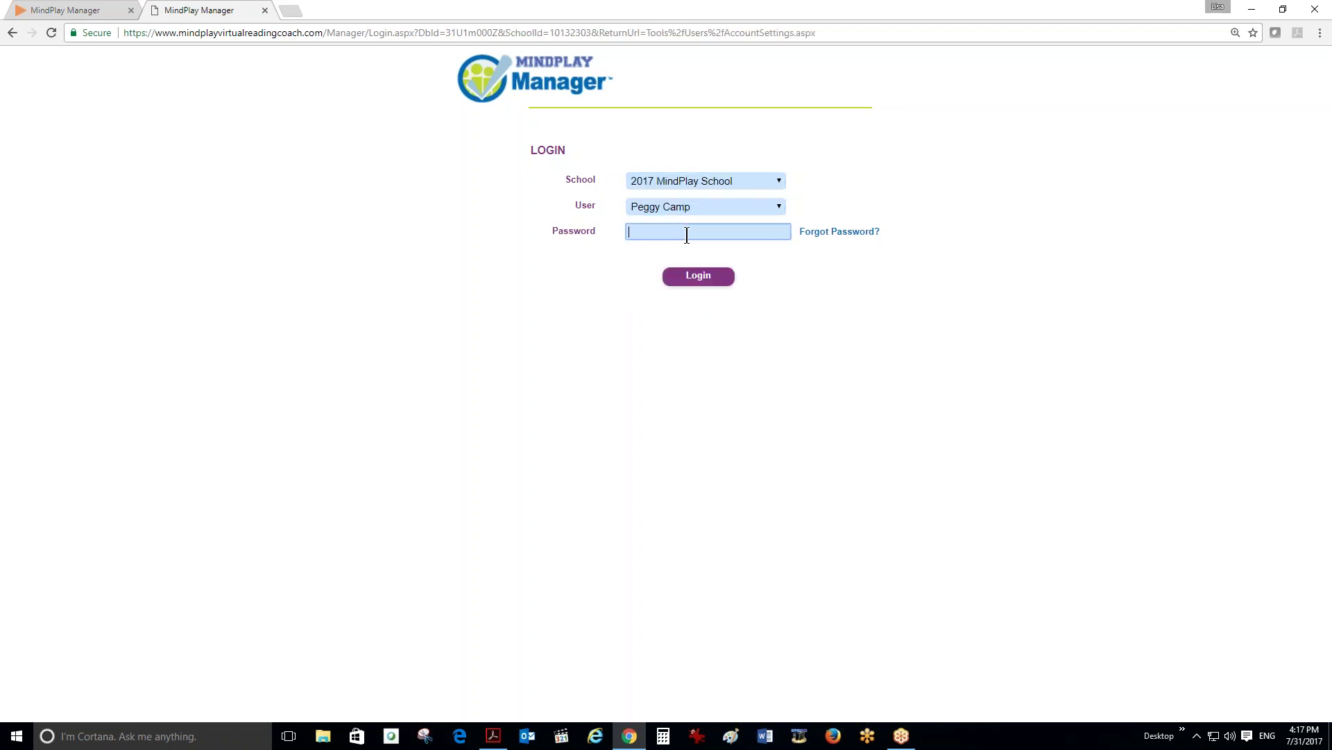
pyautogui.write('••••')
pyautogui.click(703, 277)
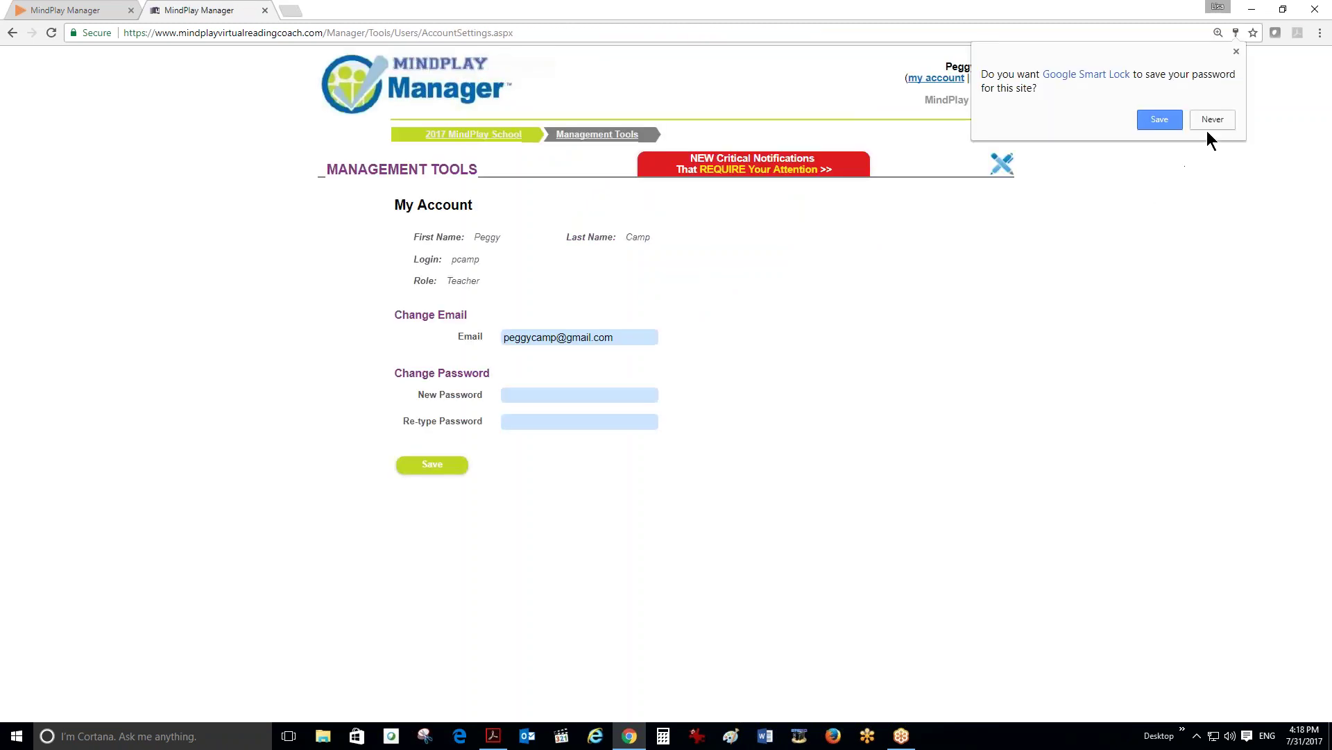
pyautogui.click(1209, 121)
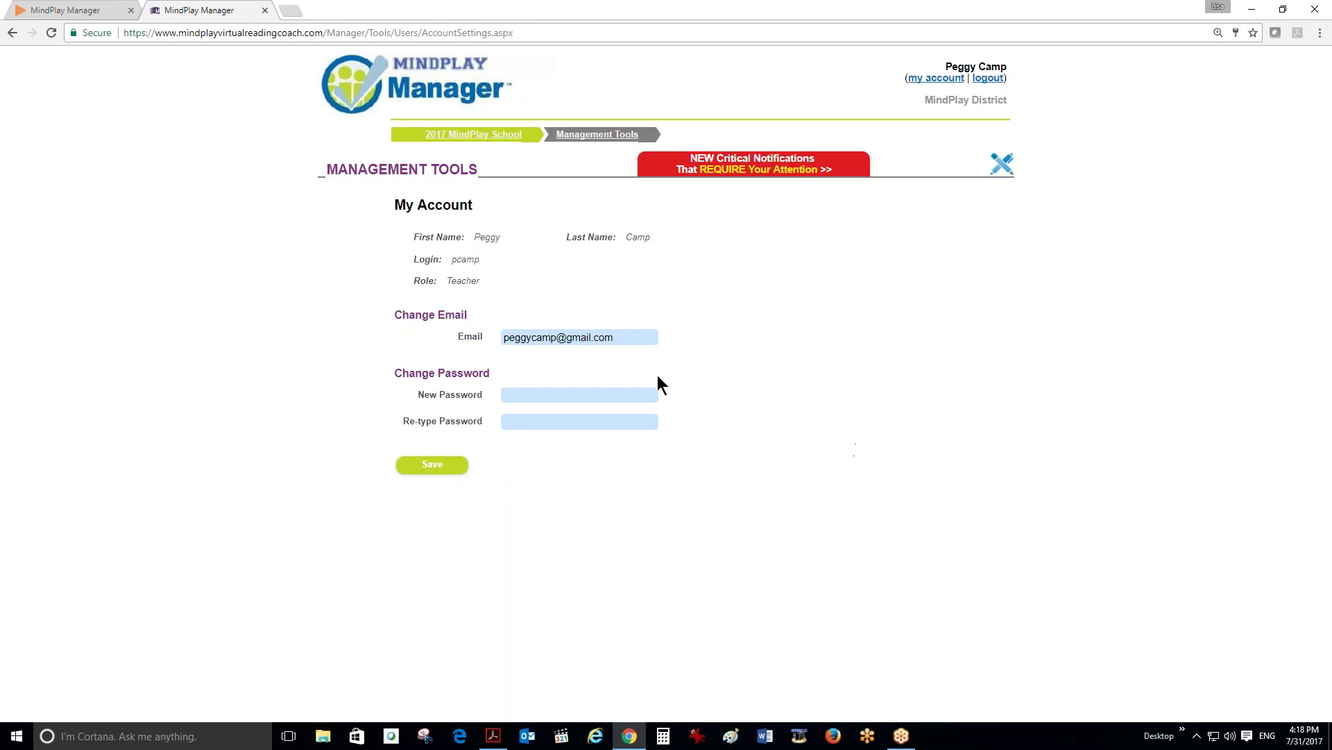
# Step: Highlight the login name and the e-mail address on the My Account page to check the sign-in details
pyautogui.moveTo(449, 259); pyautogui.dragTo(508, 266)
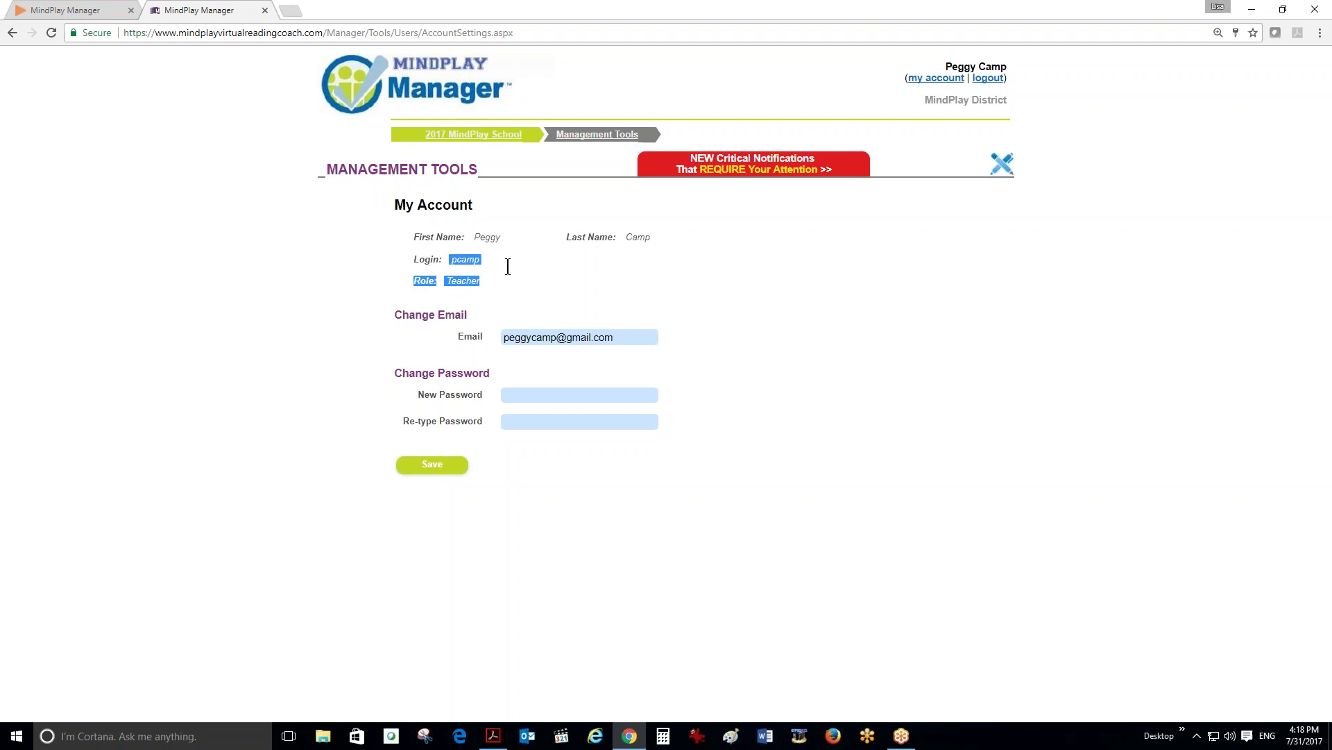
pyautogui.click(473, 291)
pyautogui.moveTo(503, 338); pyautogui.dragTo(622, 338)
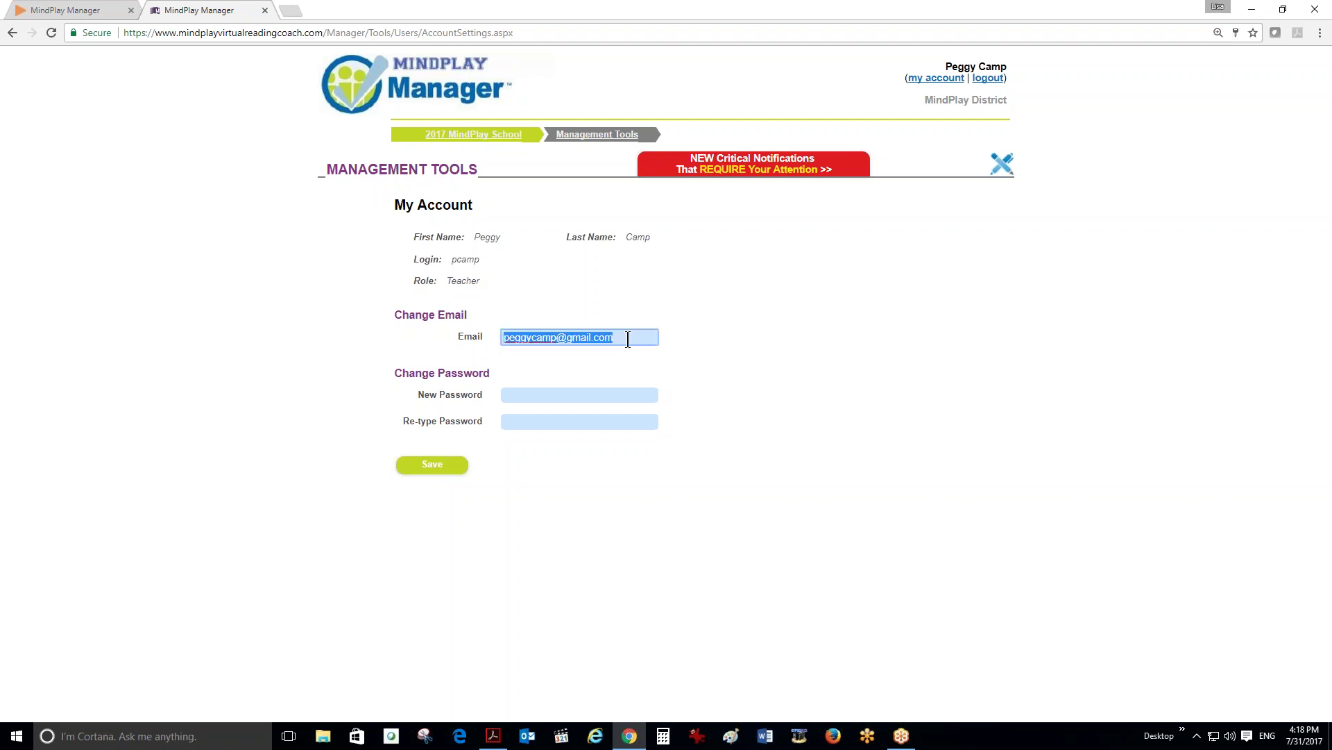
pyautogui.click(697, 299)
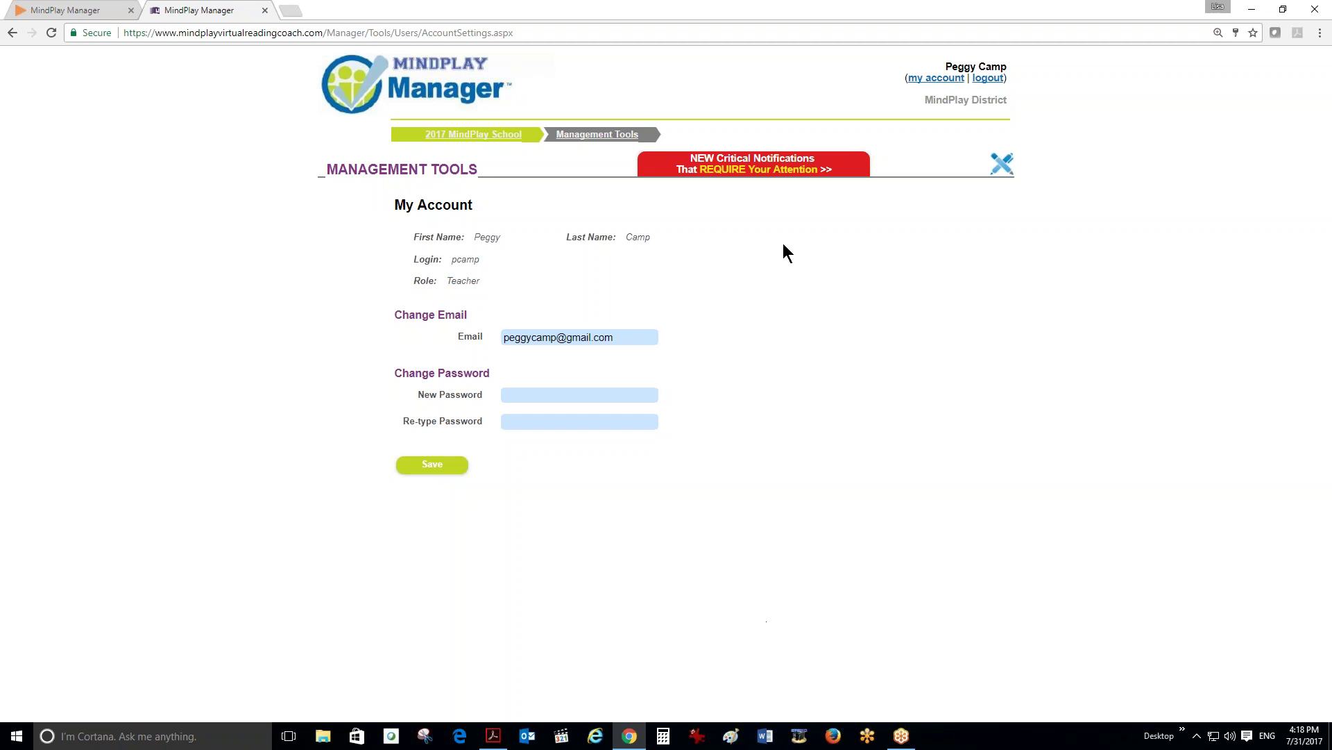
# Step: Visit the 2017 MindPlay School home page, return to My Account and recheck the login name there
pyautogui.click(469, 139)
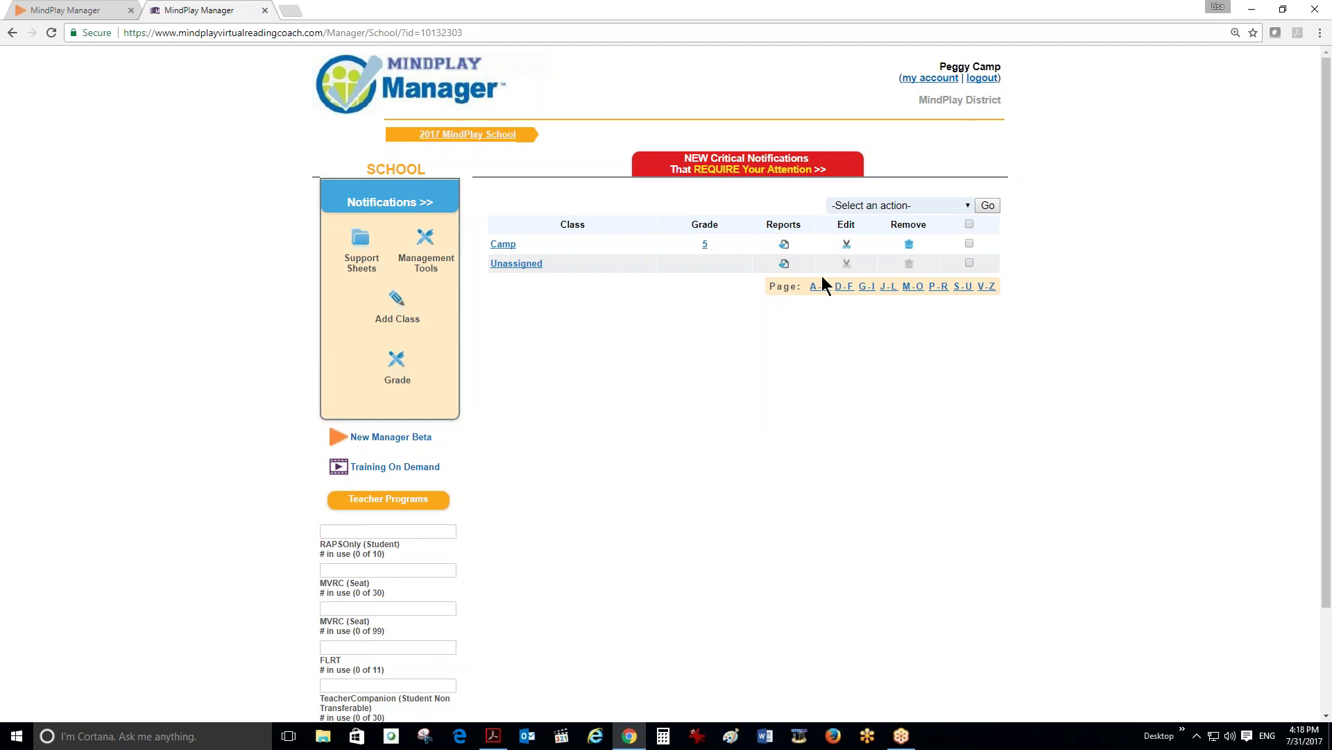
pyautogui.click(920, 81)
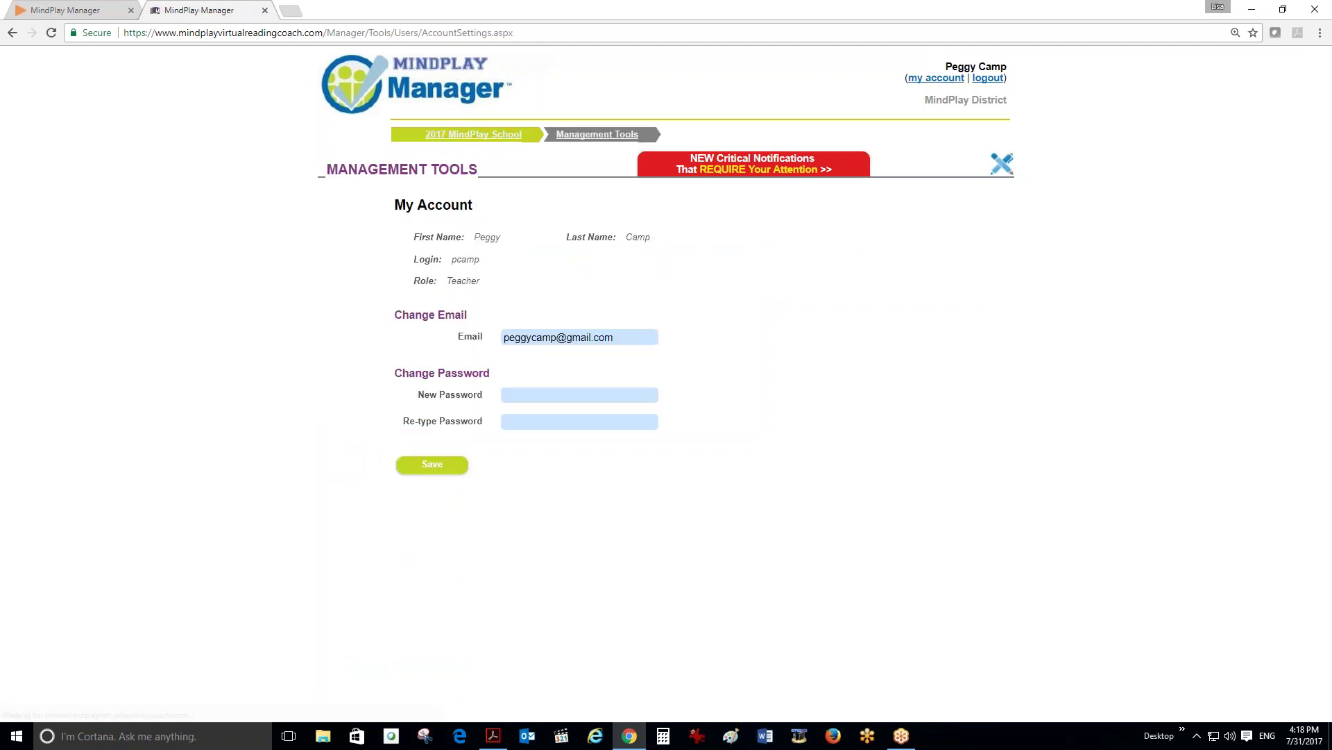
pyautogui.moveTo(414, 258); pyautogui.dragTo(490, 257)
pyautogui.click(663, 231)
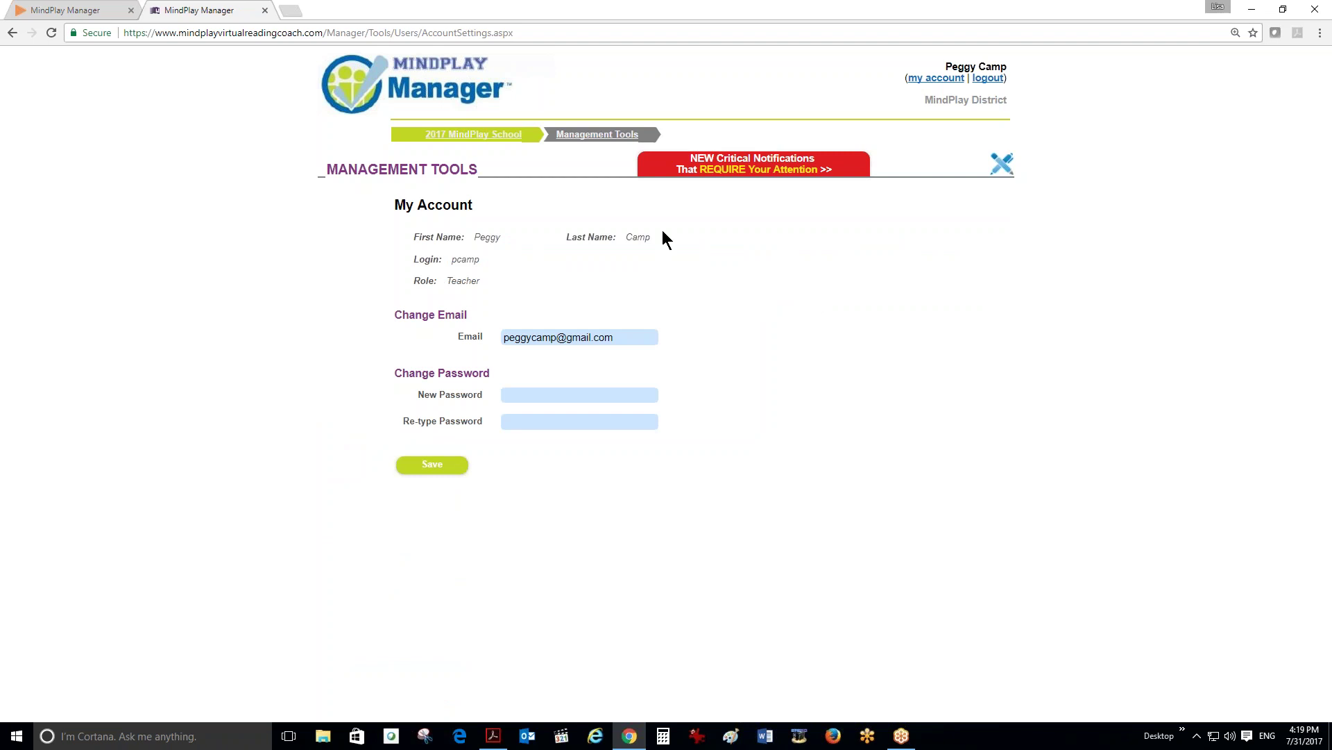
# Step: Return to the 2017 MindPlay School home page and open New Manager Beta from it
pyautogui.click(514, 135)
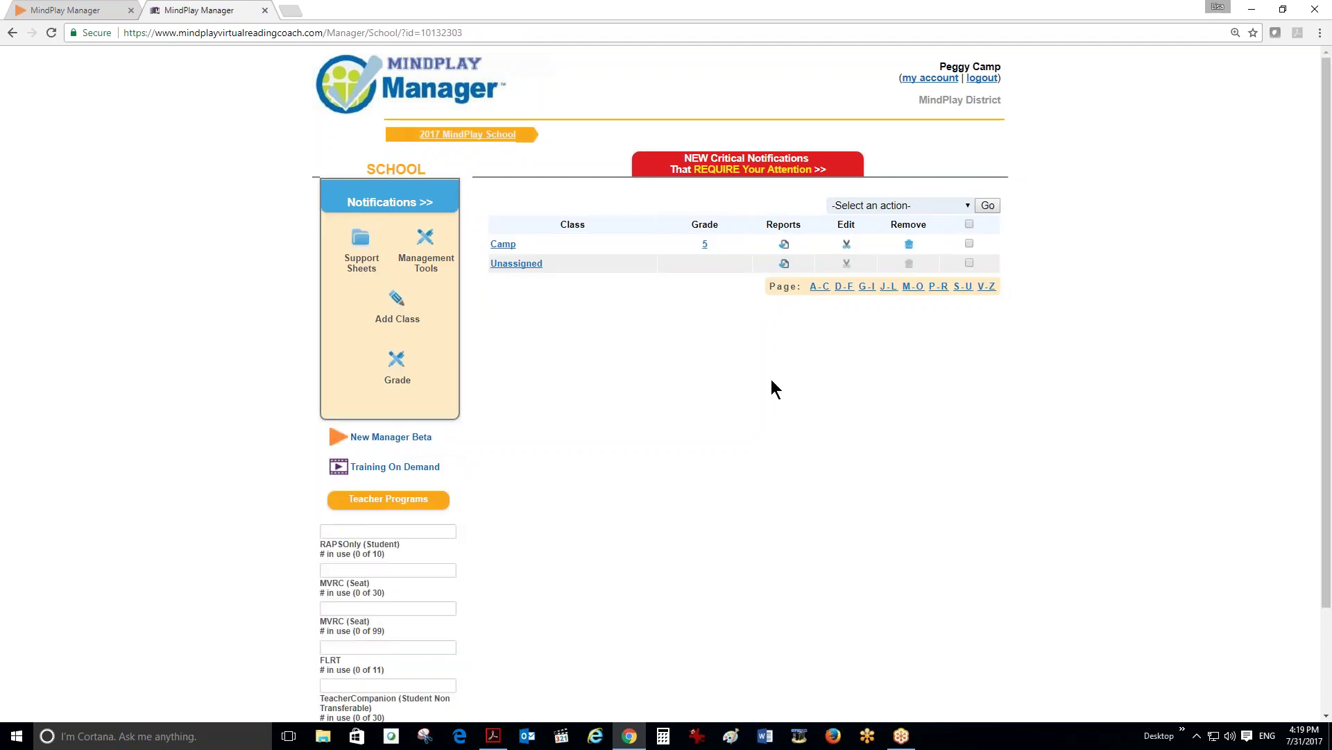
pyautogui.click(383, 437)
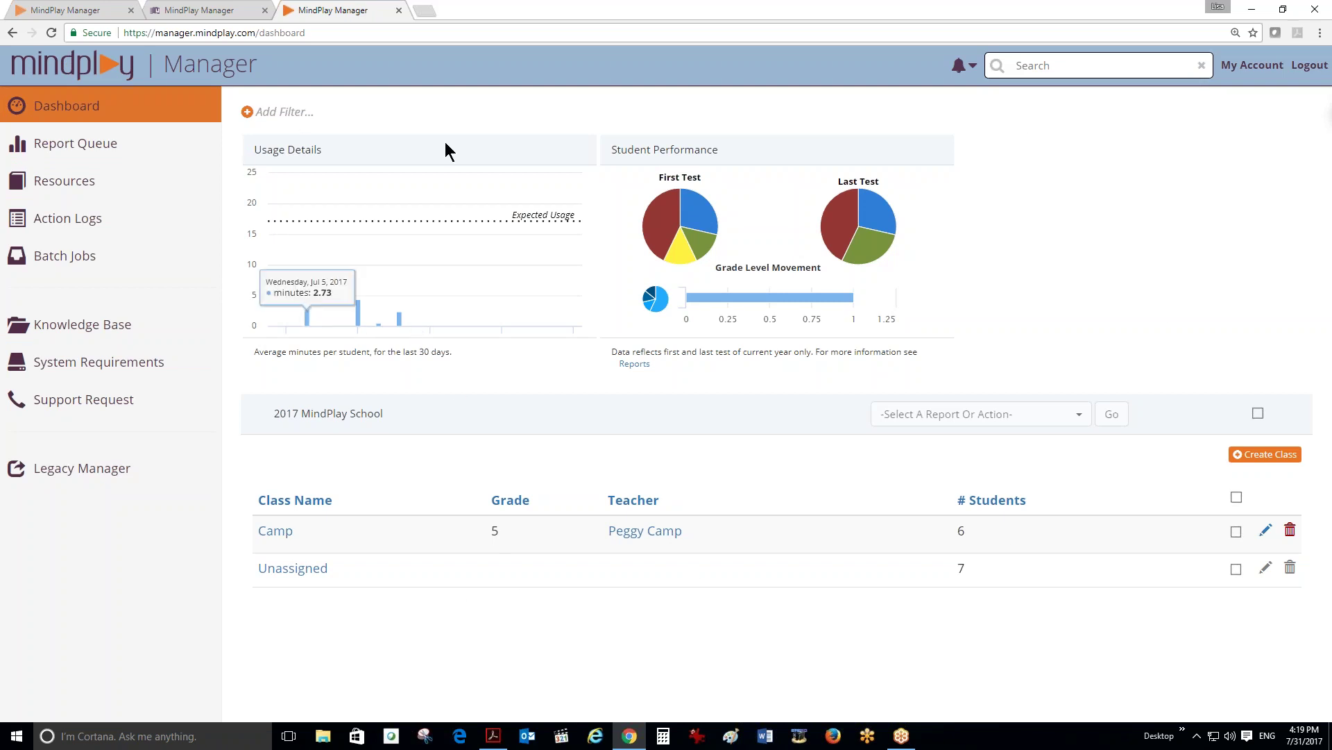
# Step: Examine the details in the dashboard's Usage Details, First Test, Last Test and Grade Level Movement charts
pyautogui.moveTo(355, 318)
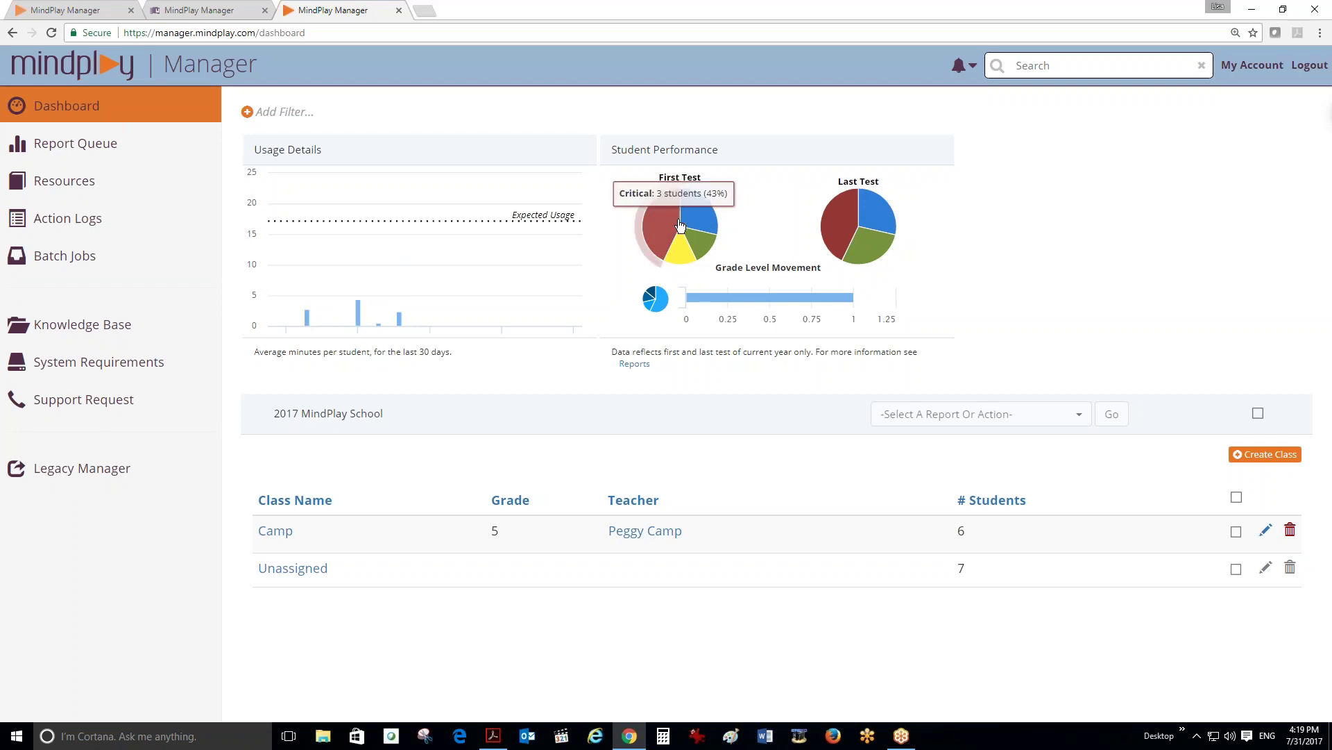
pyautogui.moveTo(861, 221)
pyautogui.moveTo(719, 231)
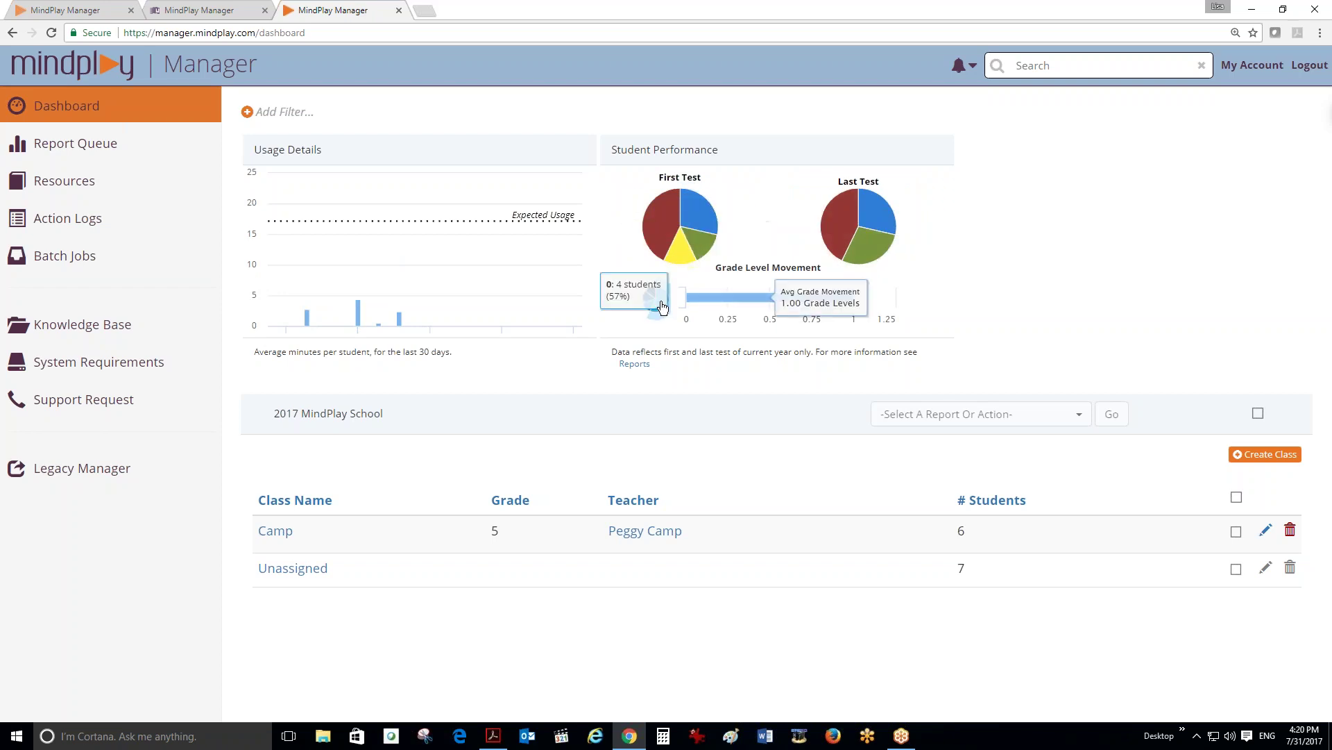
pyautogui.moveTo(706, 300)
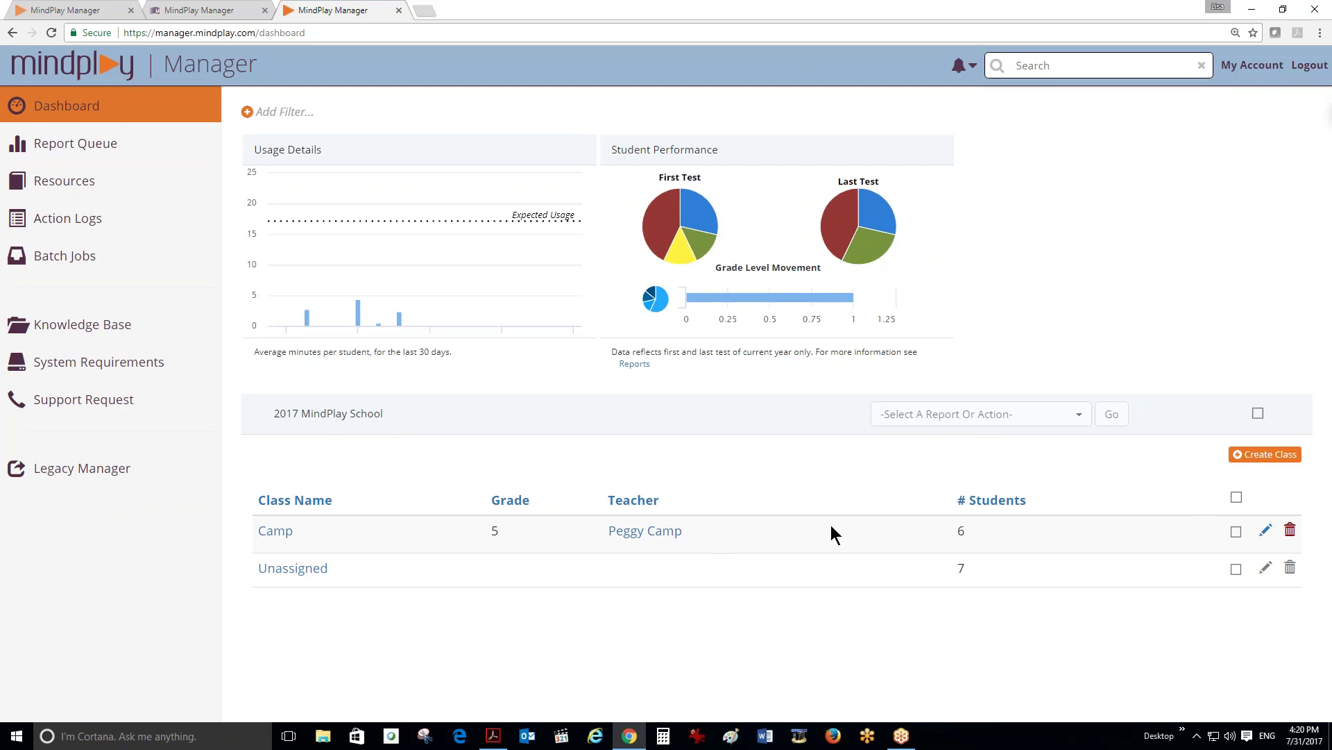
# Step: Select the grade 5 class and try a License Reset with the MVRC (Seat) license expiring 5/31/2017
pyautogui.click(1236, 531)
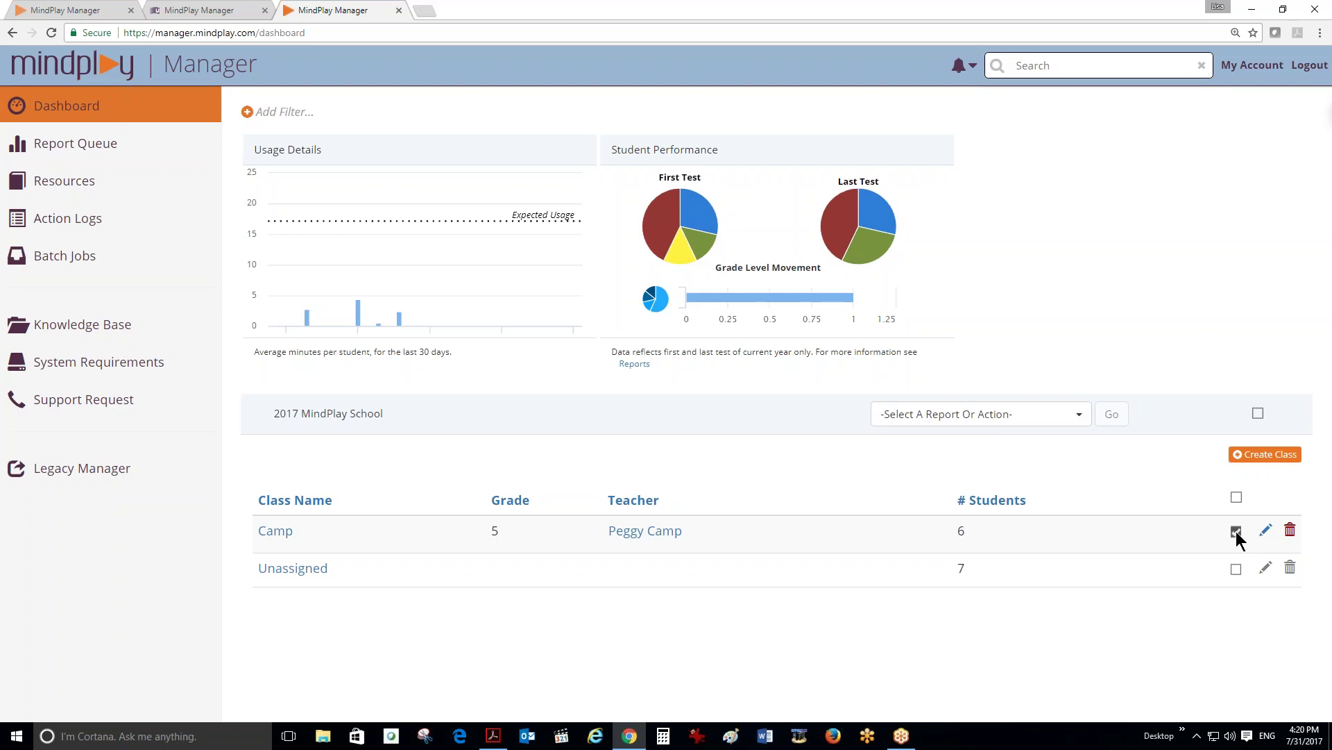
pyautogui.click(1070, 418)
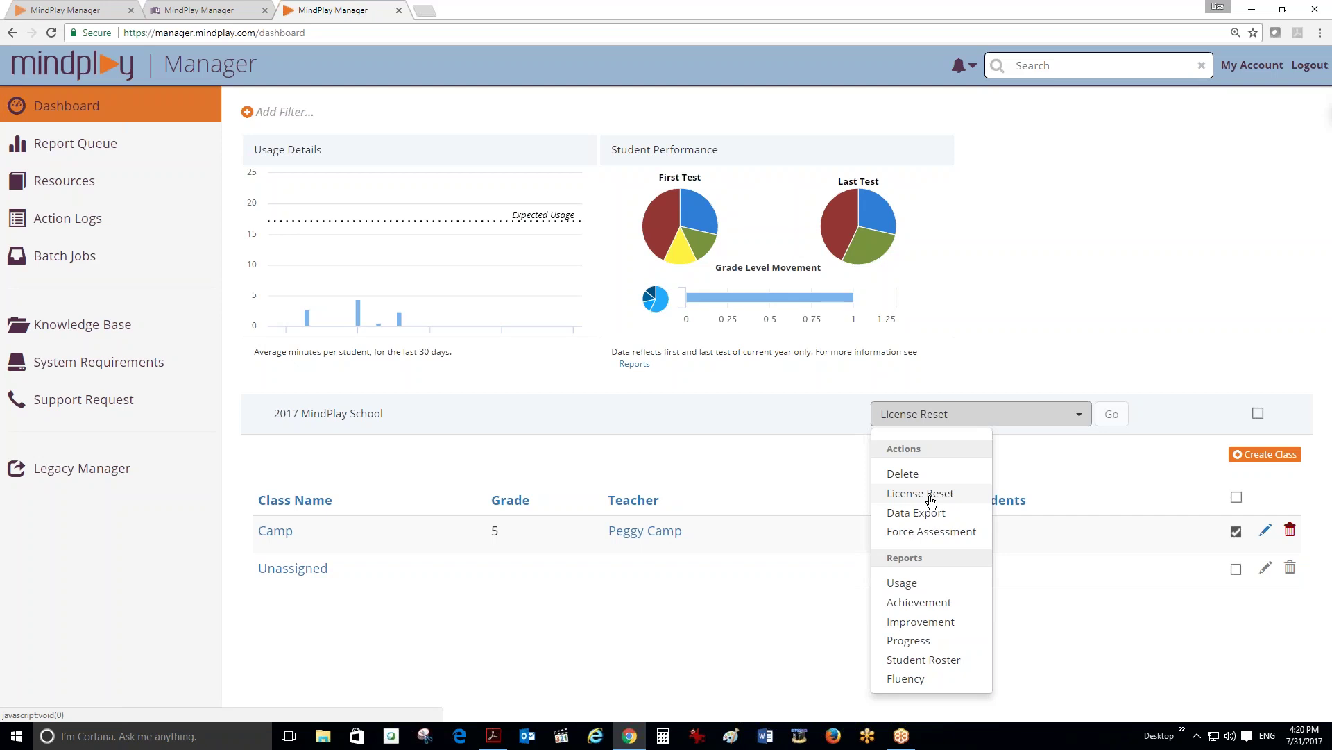
pyautogui.click(931, 495)
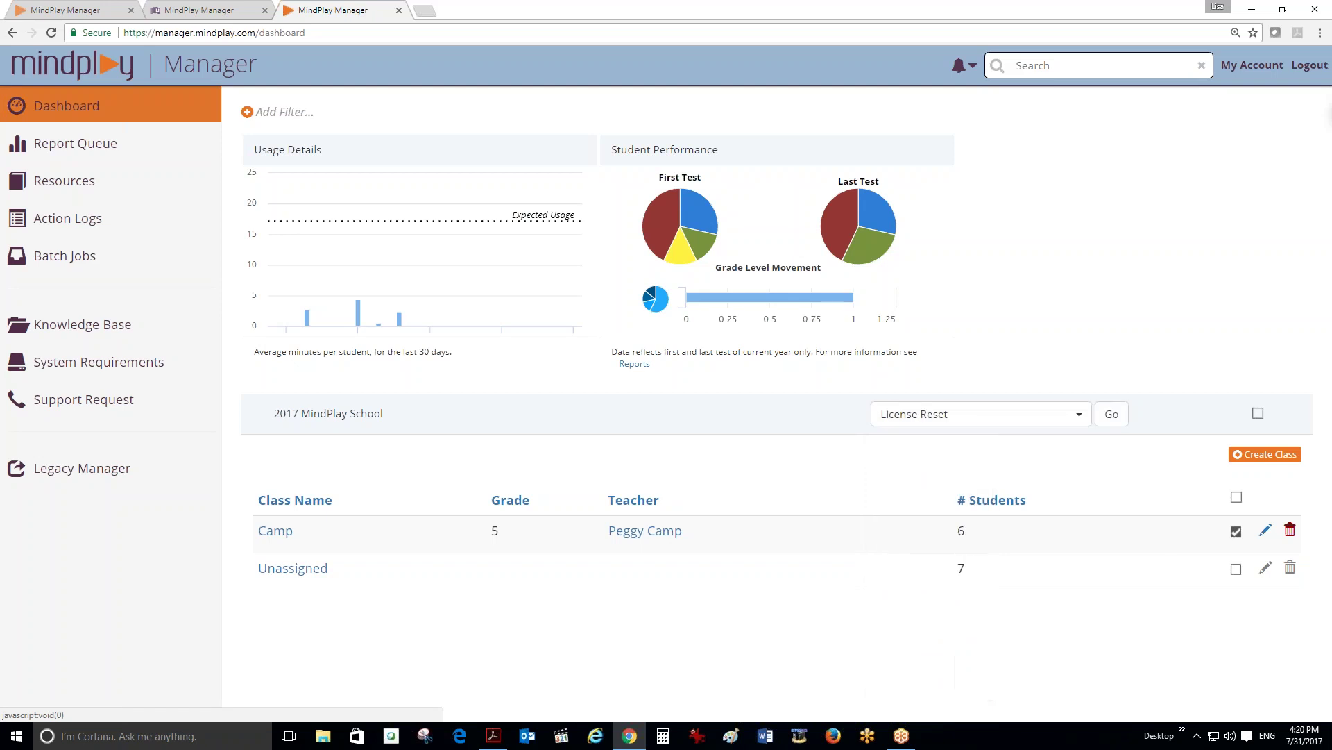
pyautogui.click(1112, 415)
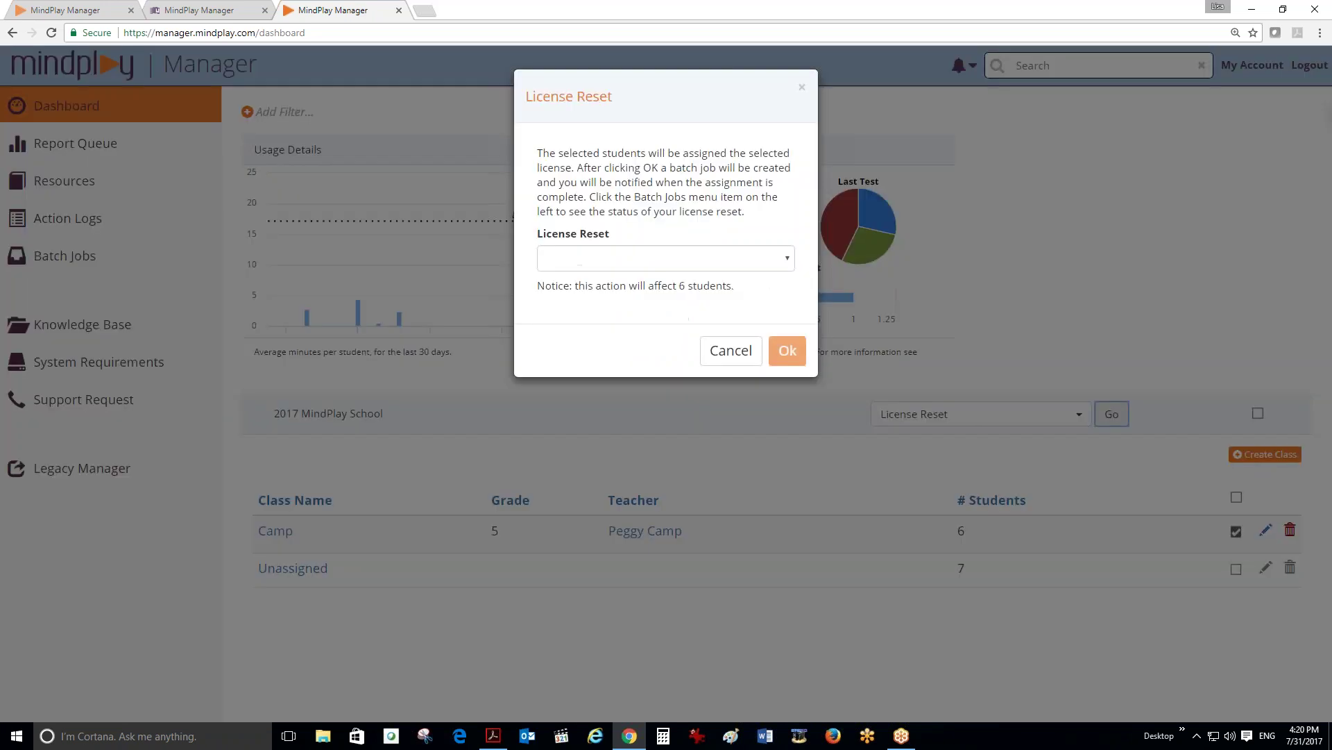
pyautogui.click(750, 261)
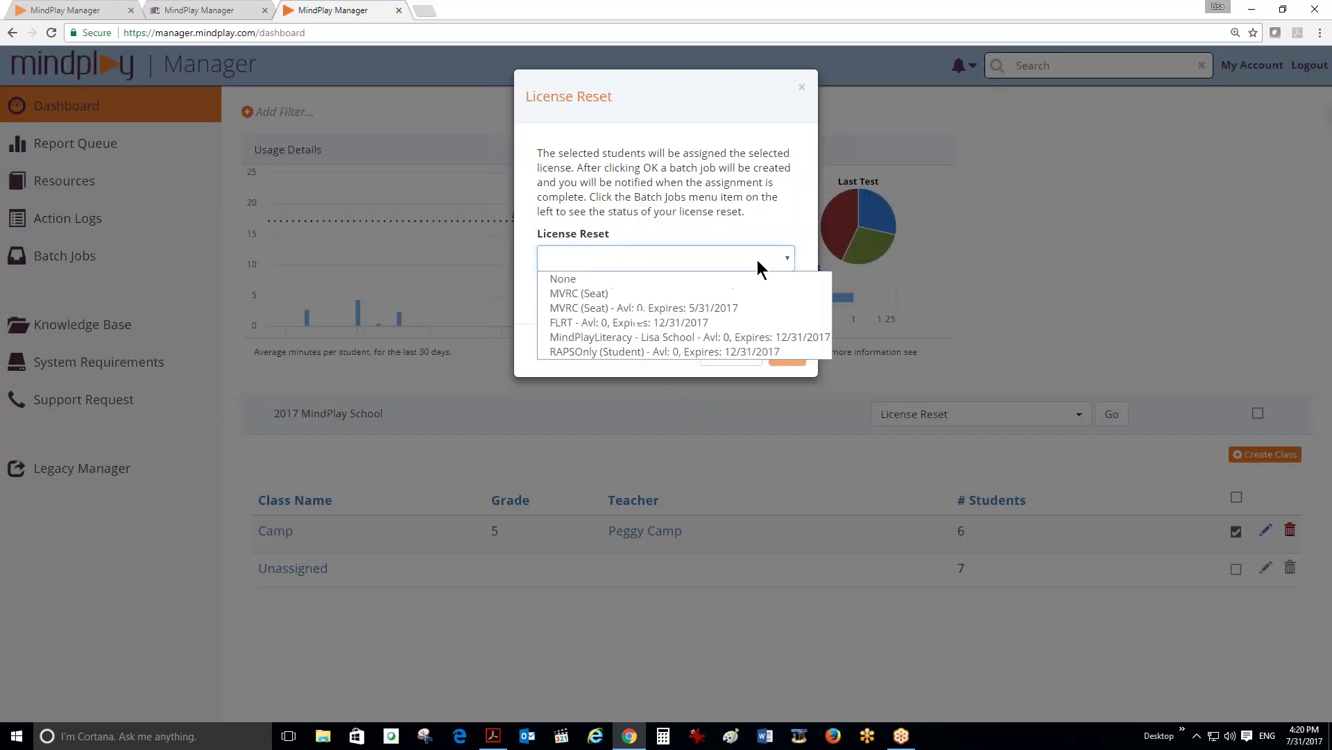
pyautogui.click(730, 307)
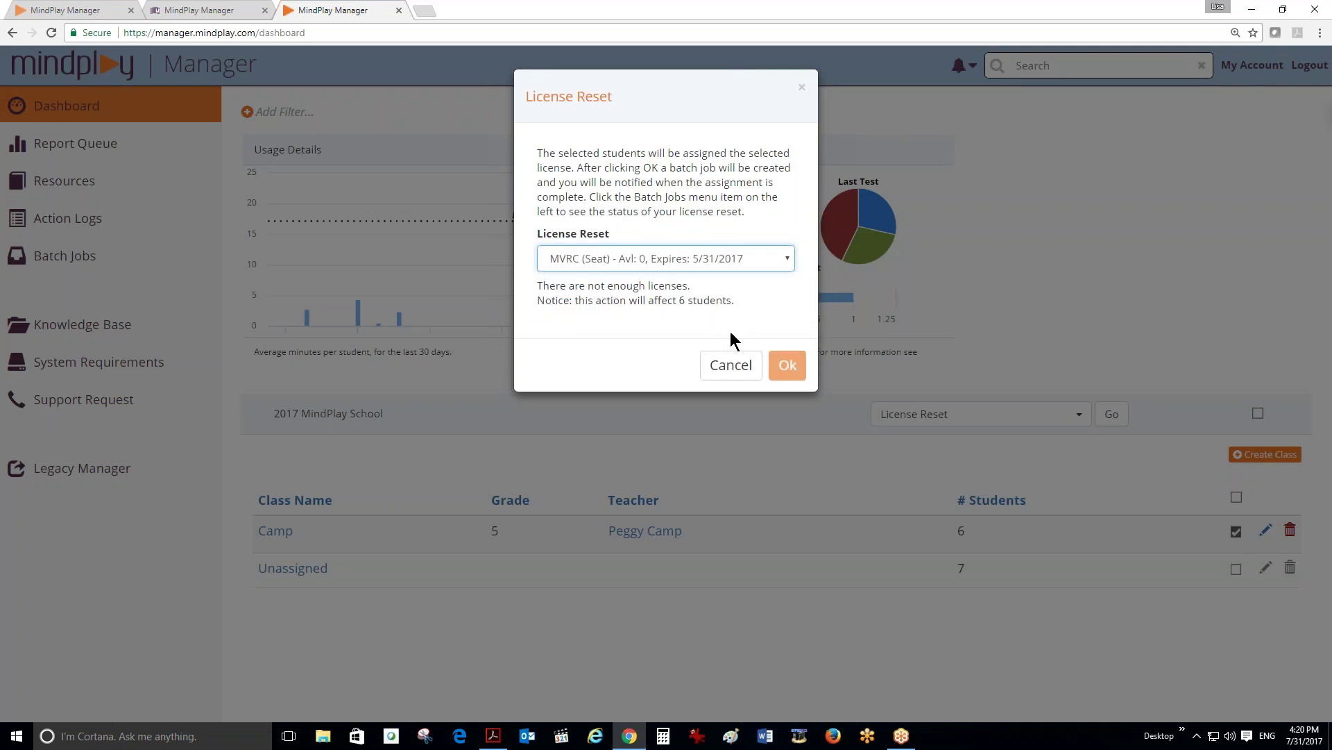
pyautogui.click(801, 88)
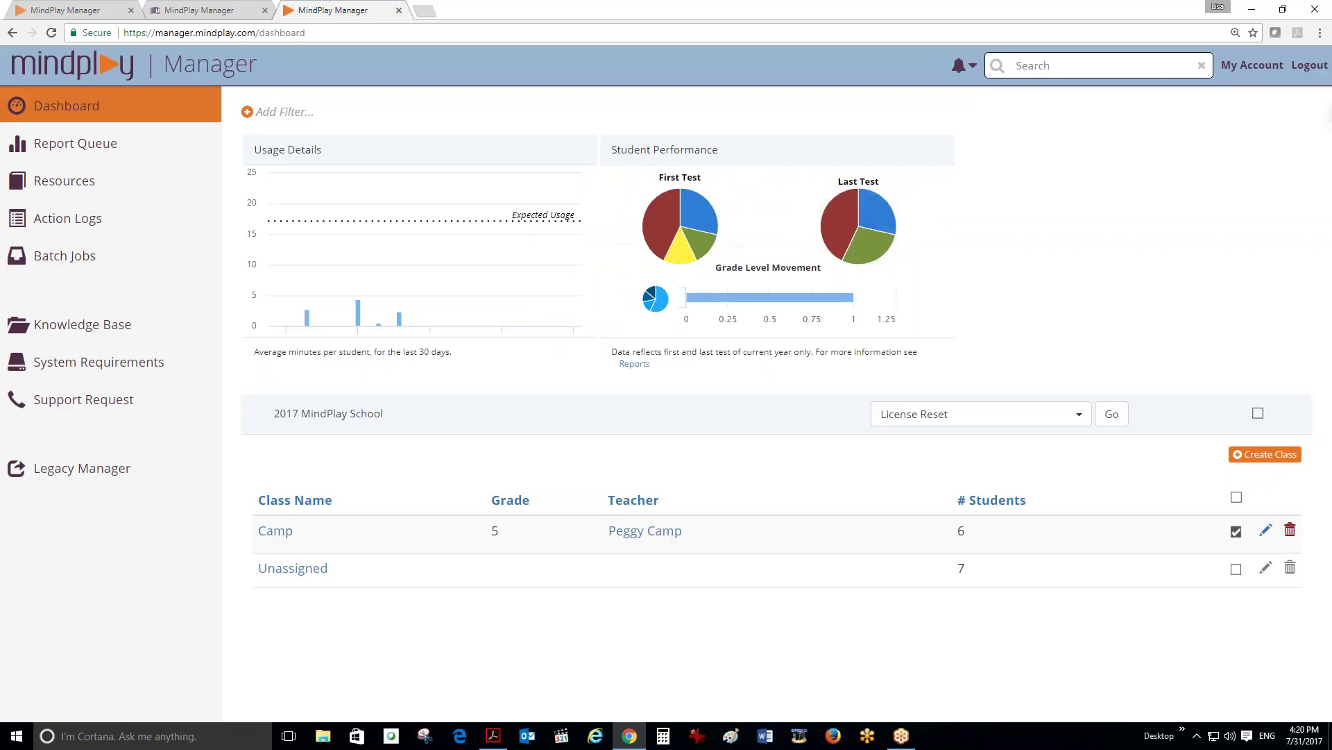
# Step: Open Data Export for the selected grade 5 class, examine the available export types, and cancel the export
pyautogui.click(958, 414)
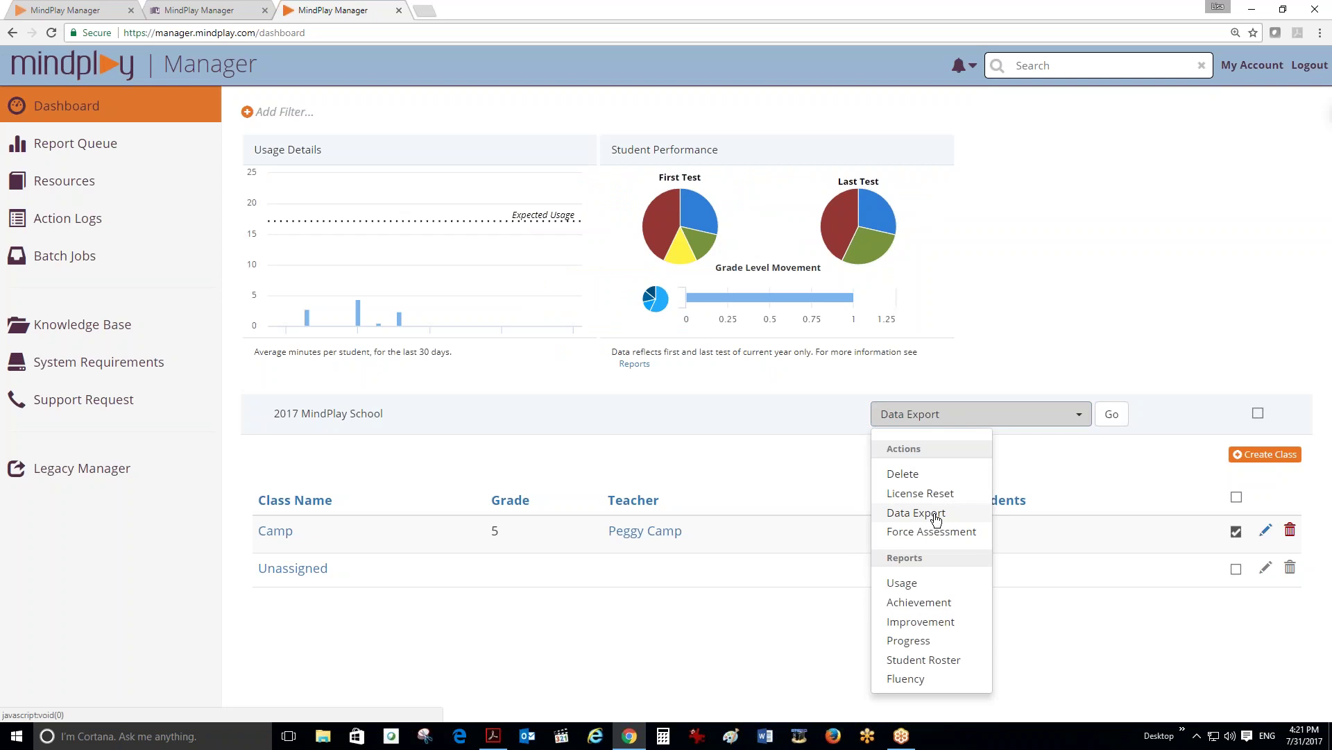
pyautogui.click(937, 519)
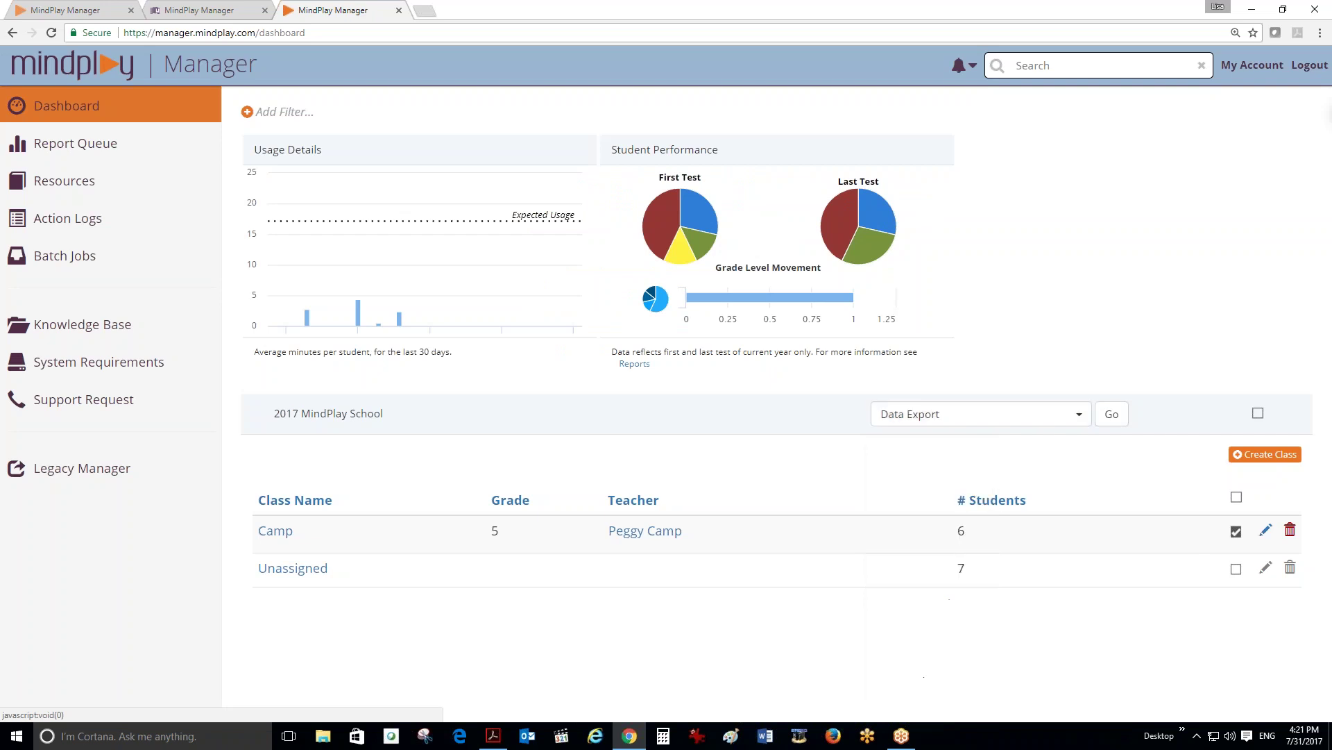
pyautogui.click(1113, 416)
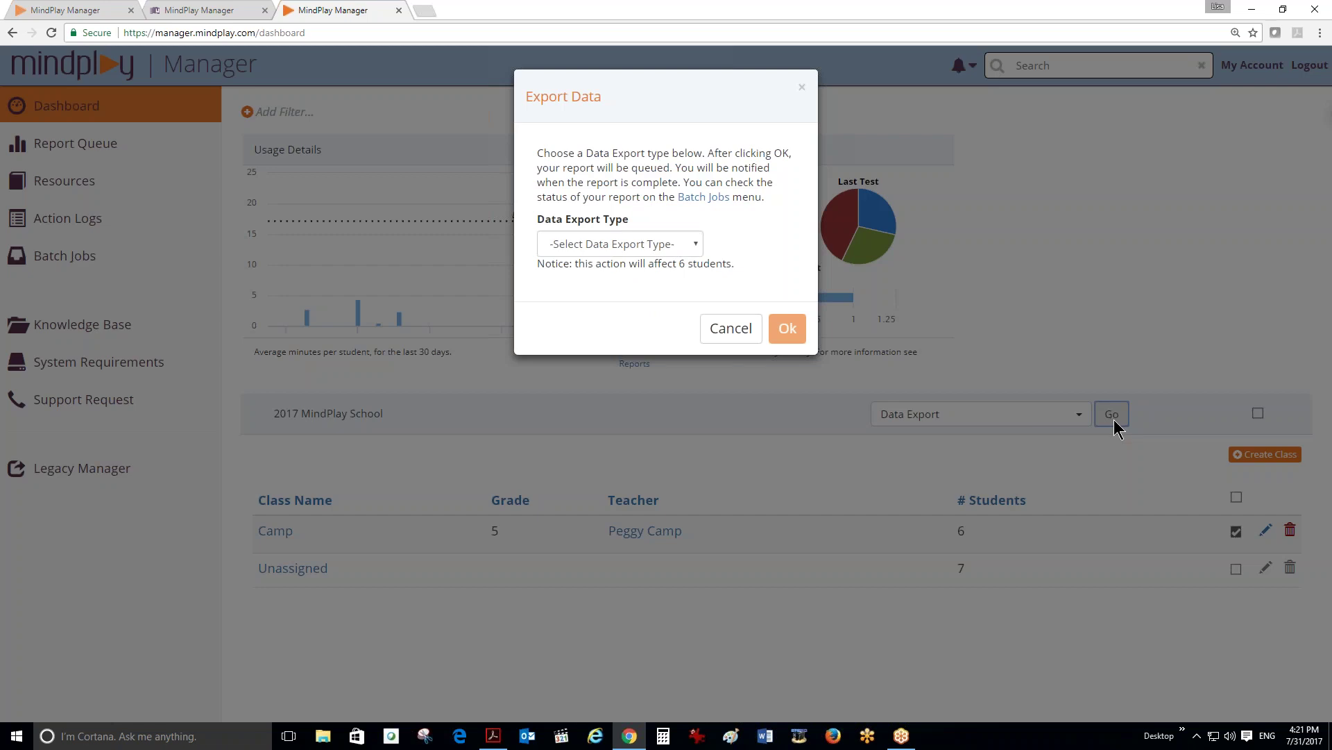
pyautogui.click(679, 244)
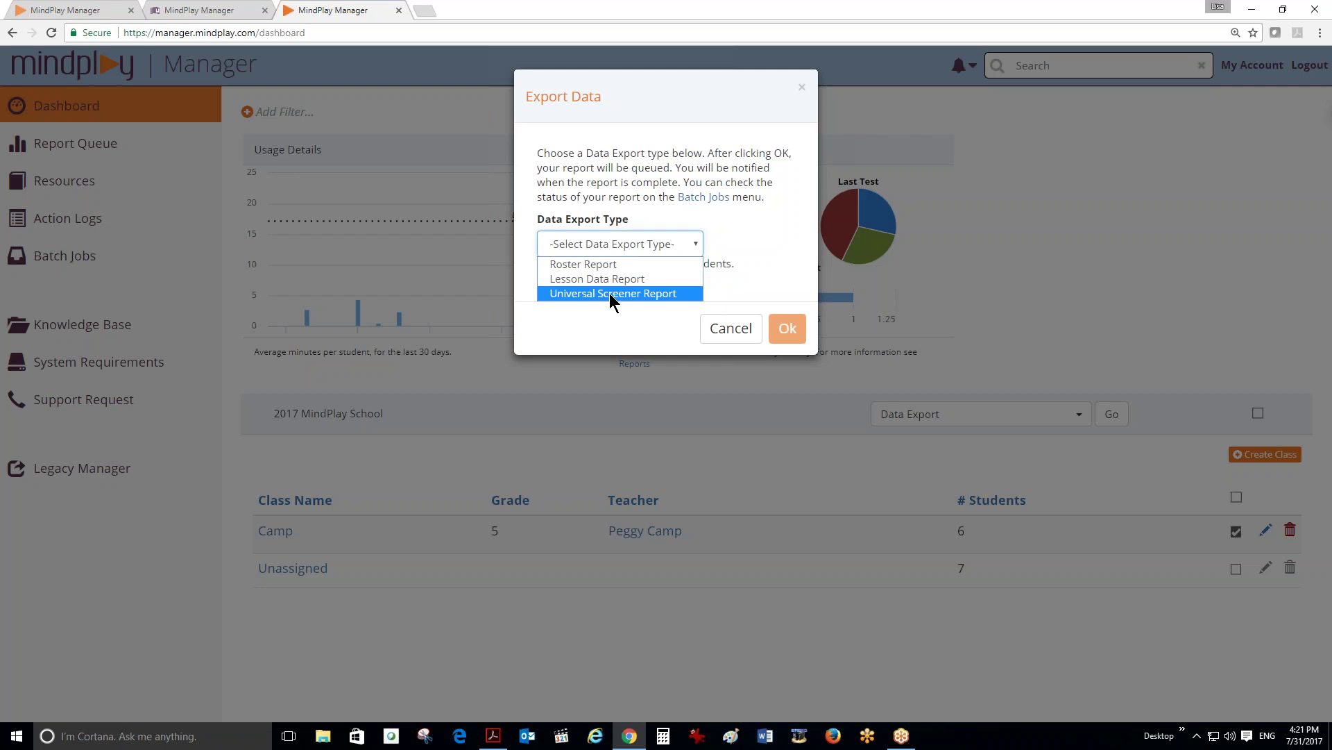
pyautogui.click(733, 328)
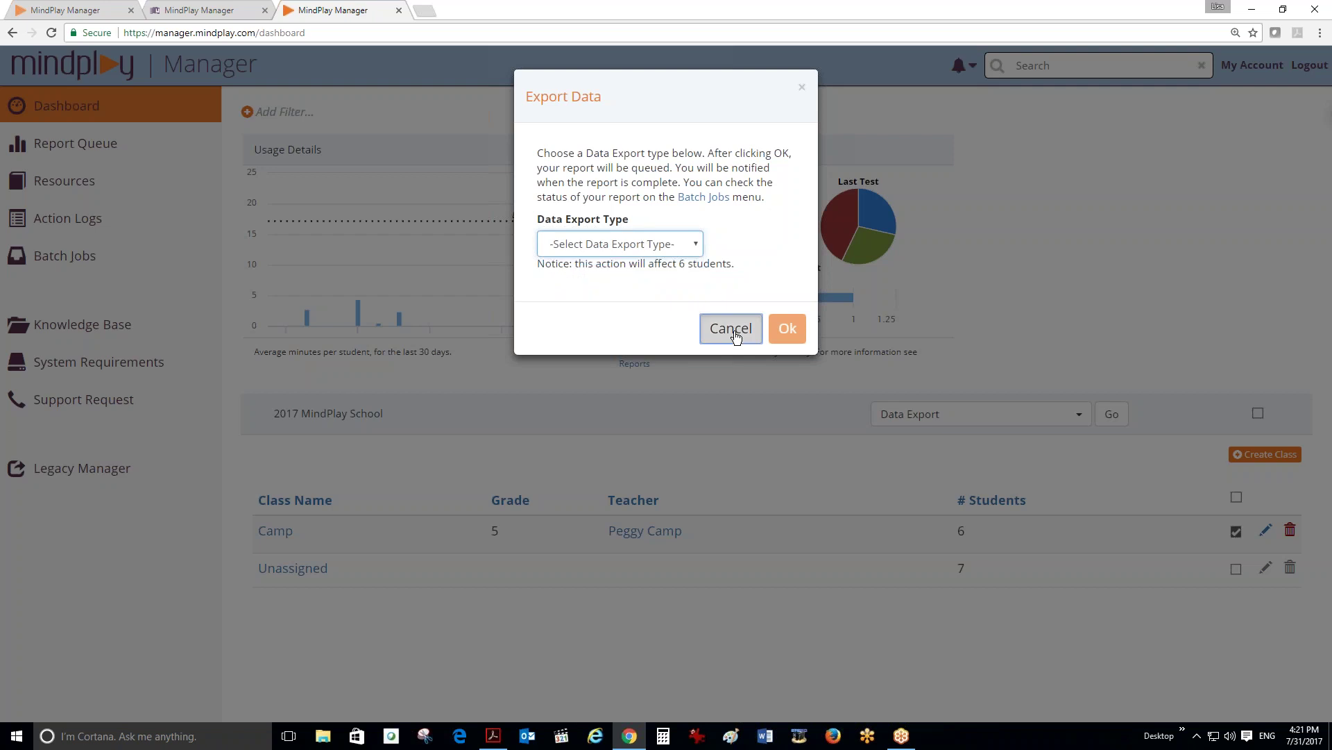
# Step: Queue a Usage report for the grade 5 class covering 07/01/2017 through 07/31/2017 with all grades, demographics and learning requirements
pyautogui.click(928, 417)
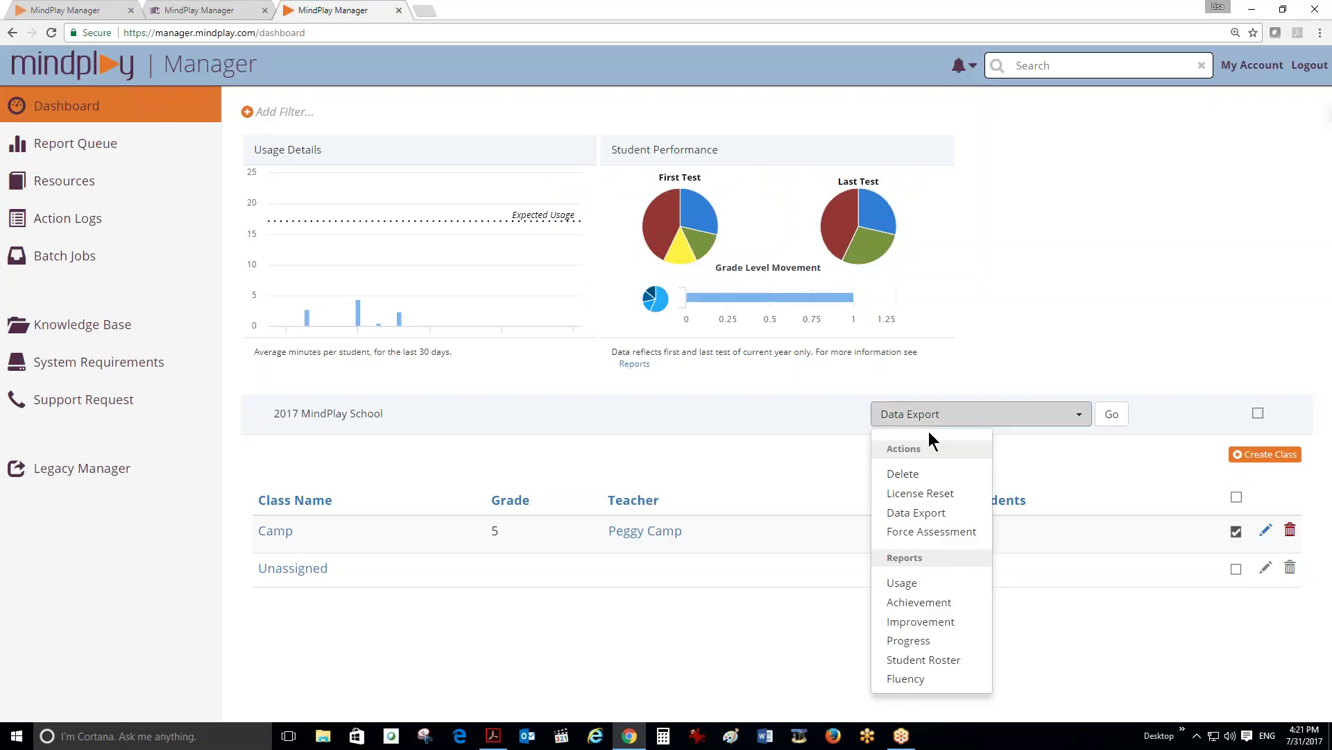
pyautogui.click(937, 532)
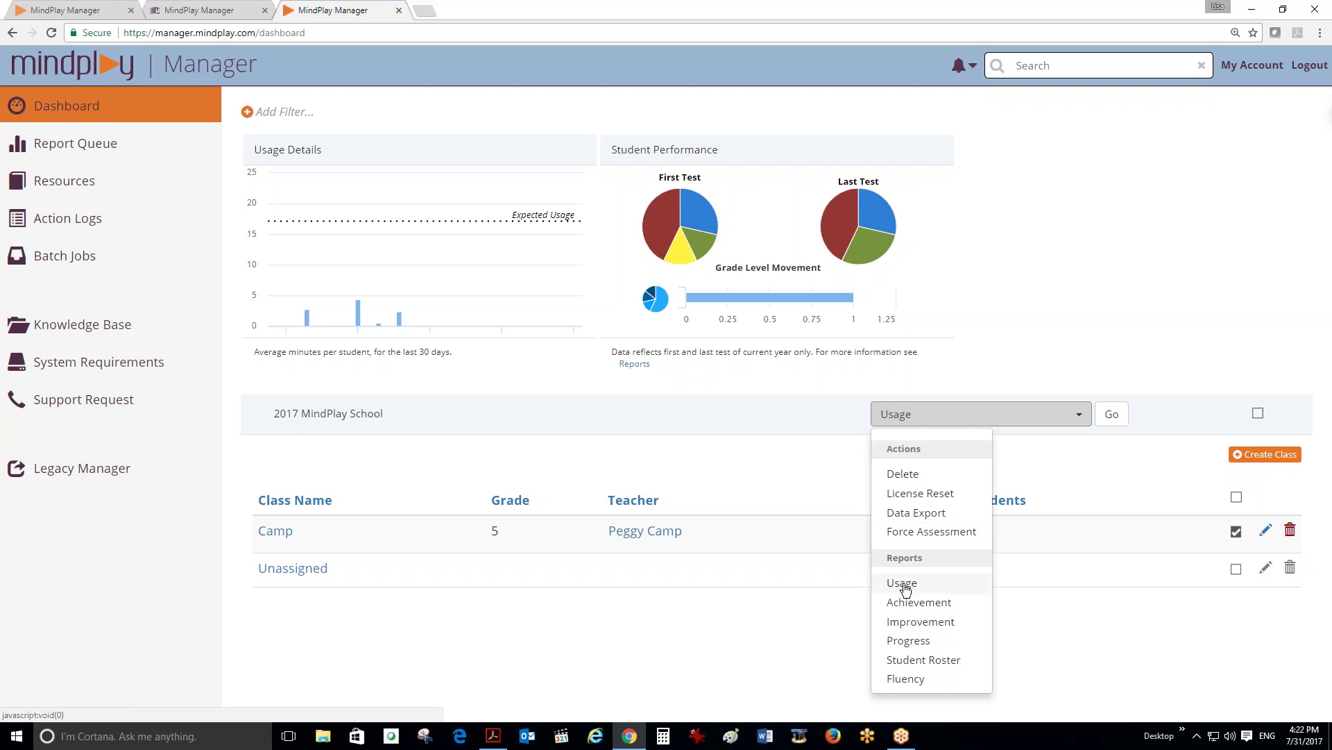
pyautogui.click(904, 585)
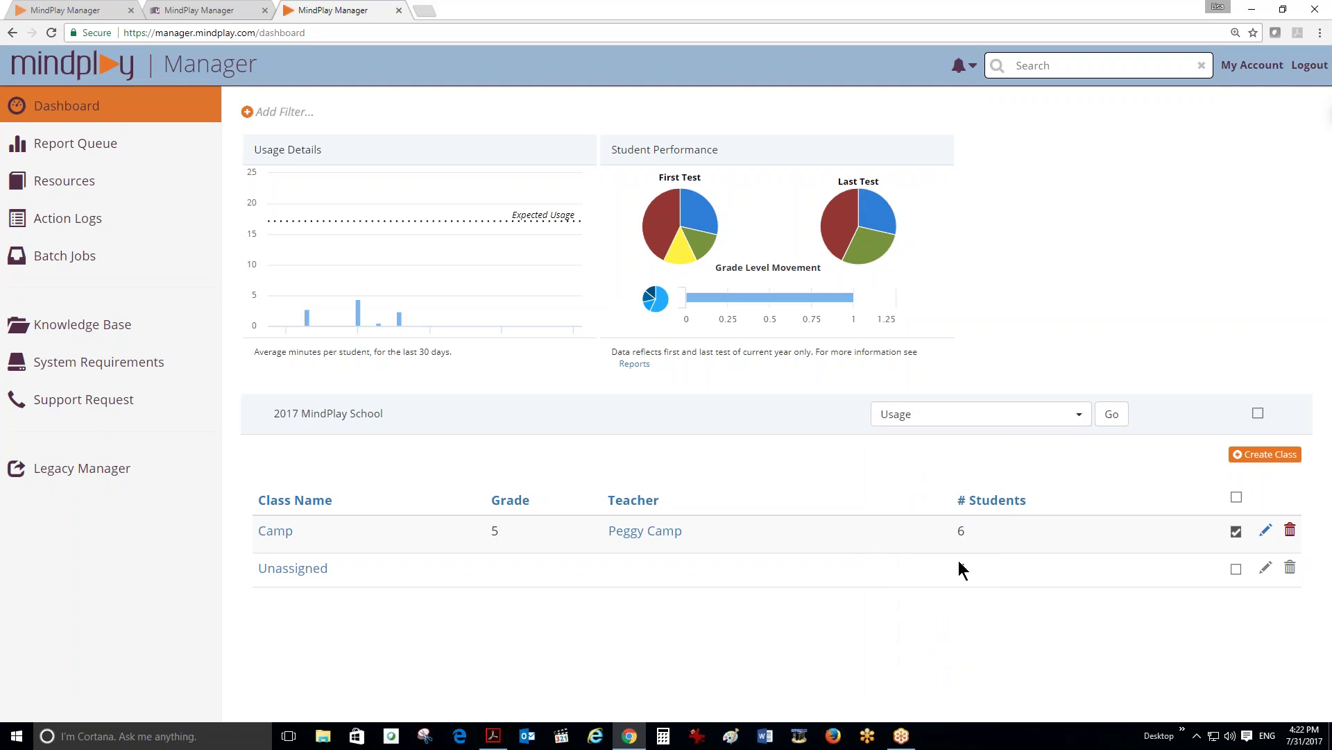
pyautogui.click(1112, 415)
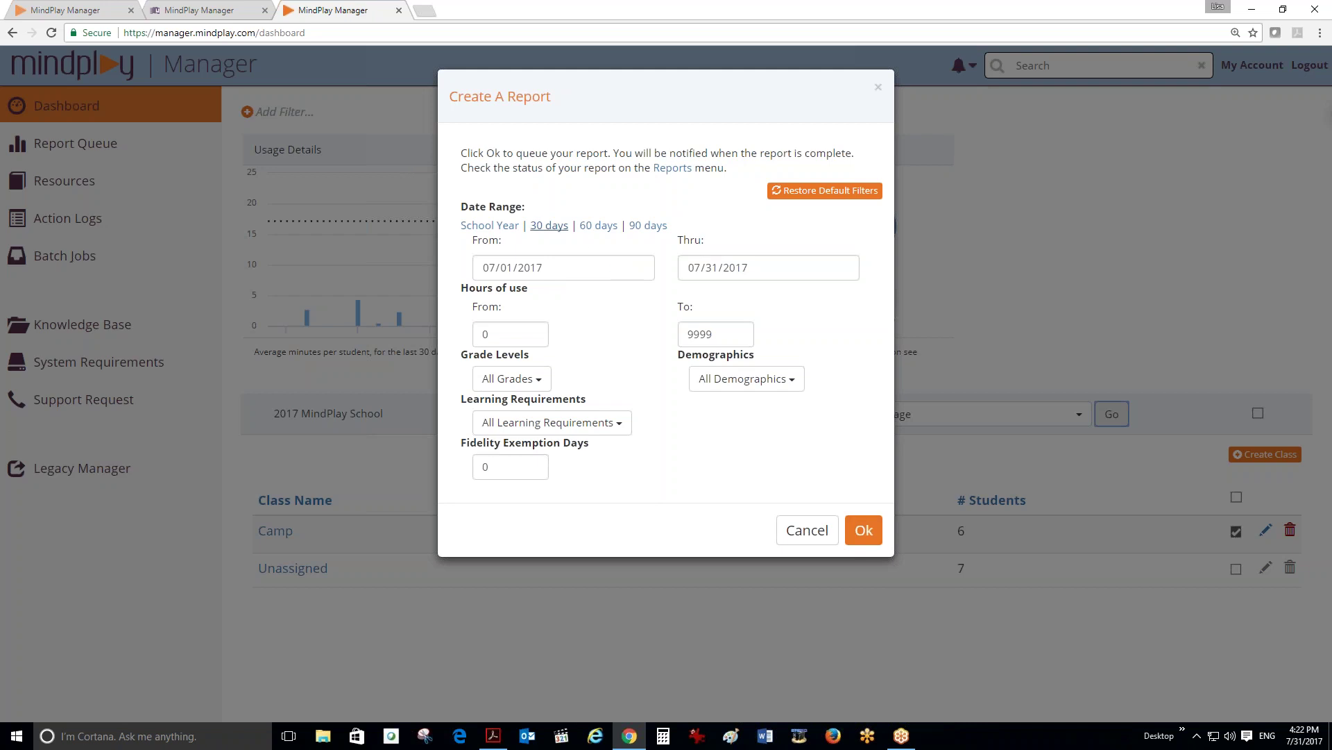
pyautogui.click(869, 533)
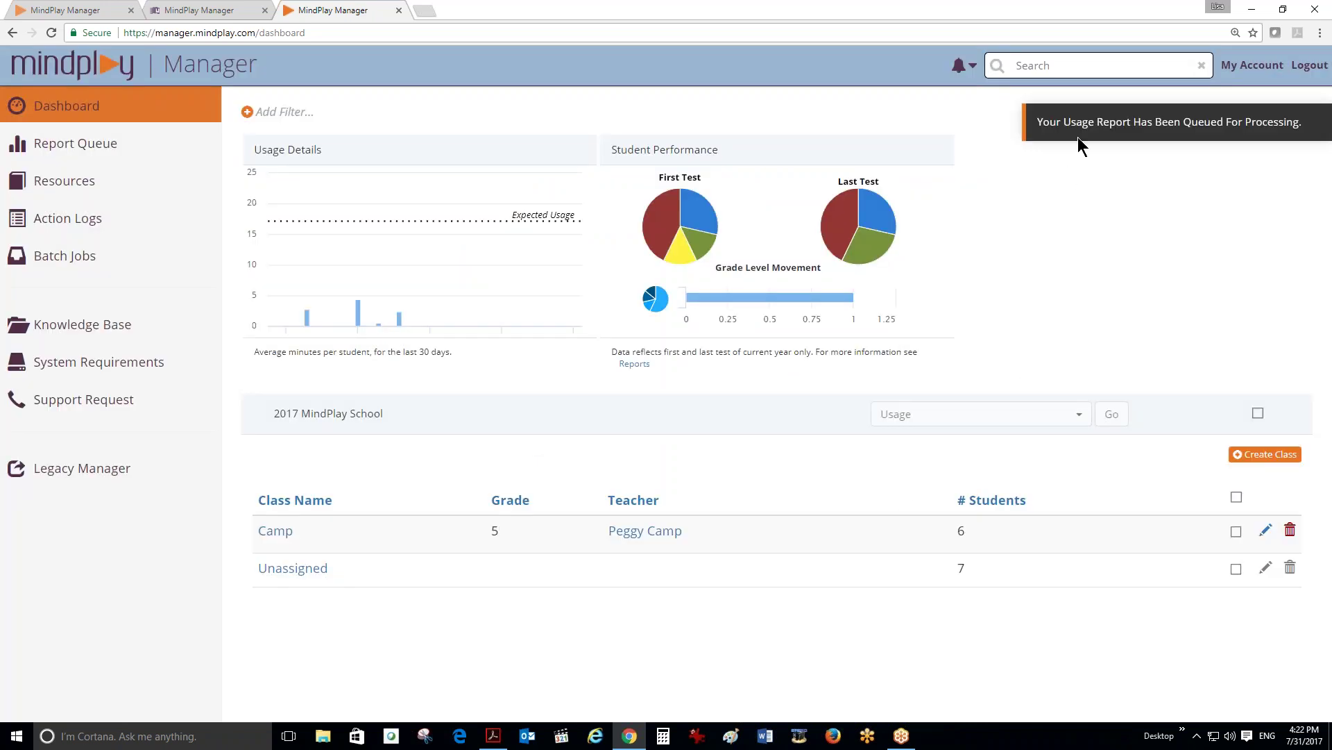
pyautogui.moveTo(1070, 129); pyautogui.dragTo(1127, 210)
pyautogui.click(1020, 309)
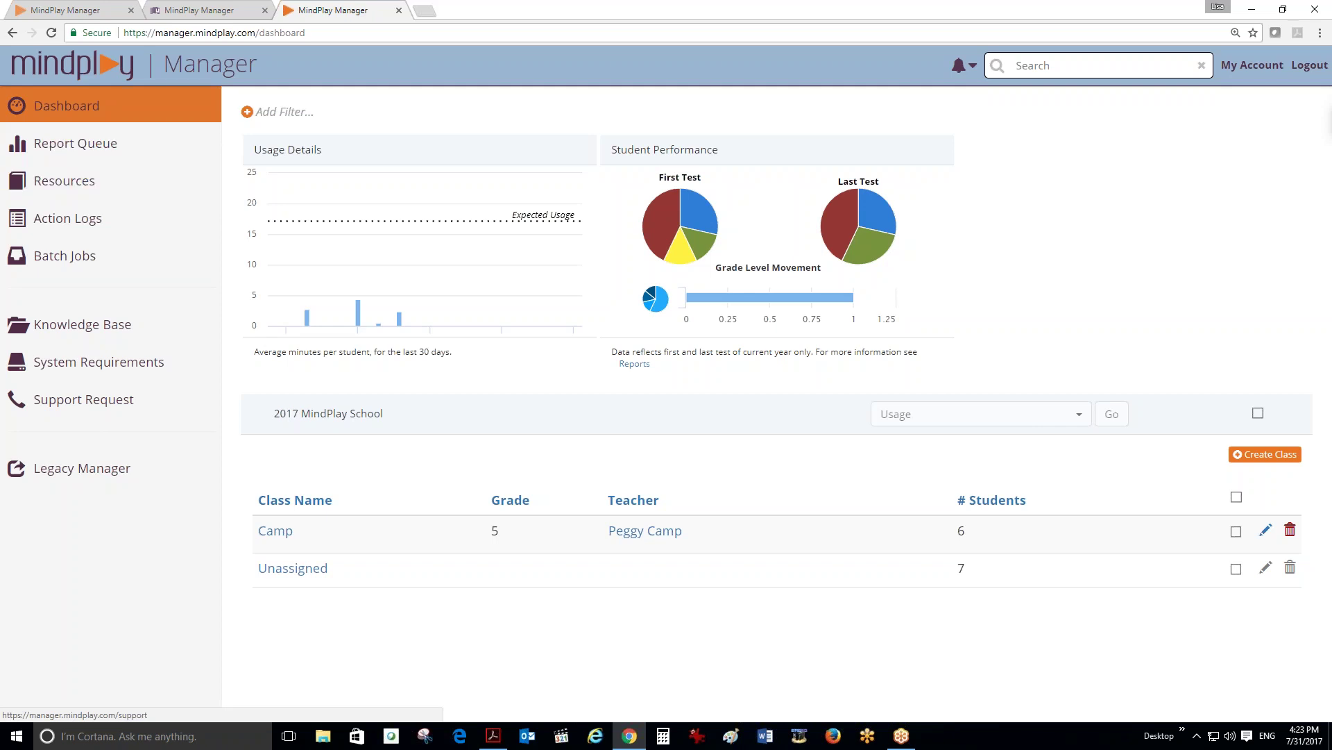
# Step: Open the Report Queue and check the class usage report entry and the note on removing unviewed reports
pyautogui.click(68, 150)
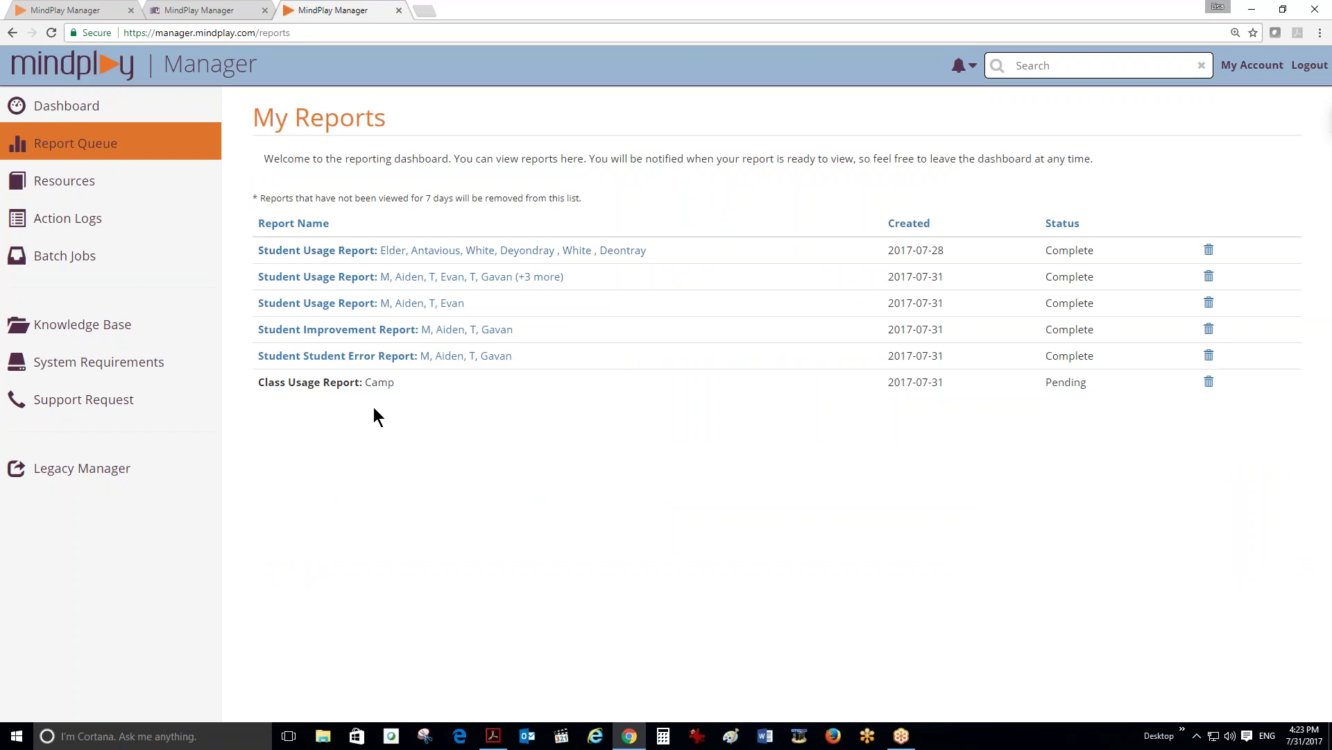
pyautogui.moveTo(264, 382); pyautogui.dragTo(401, 388)
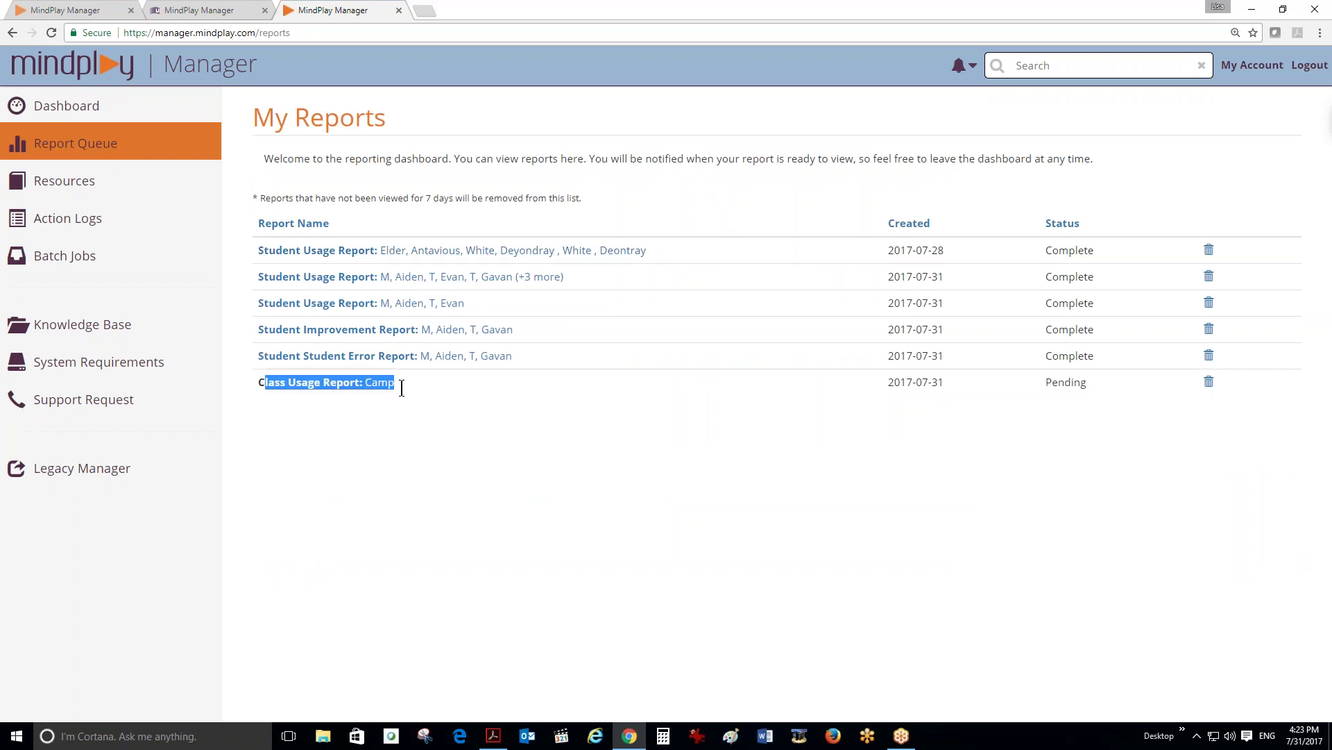
pyautogui.click(553, 427)
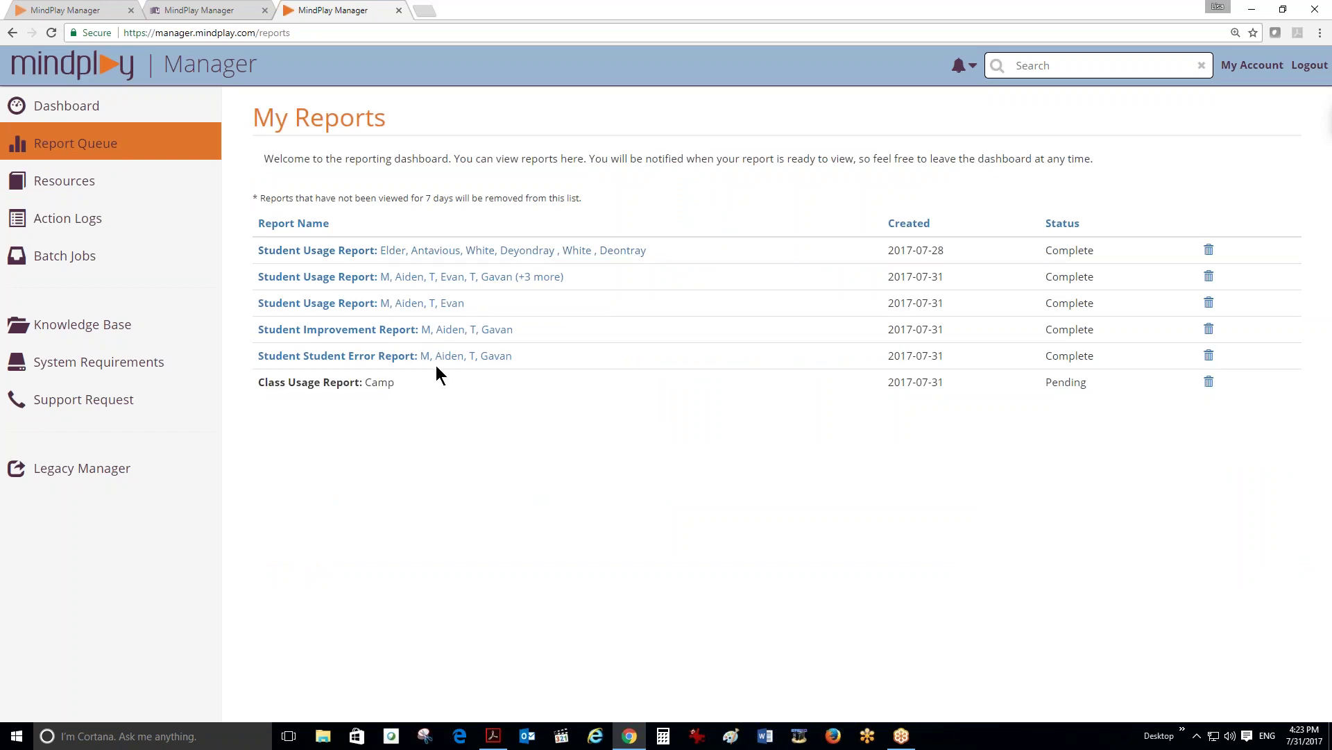
pyautogui.moveTo(584, 198); pyautogui.dragTo(473, 198)
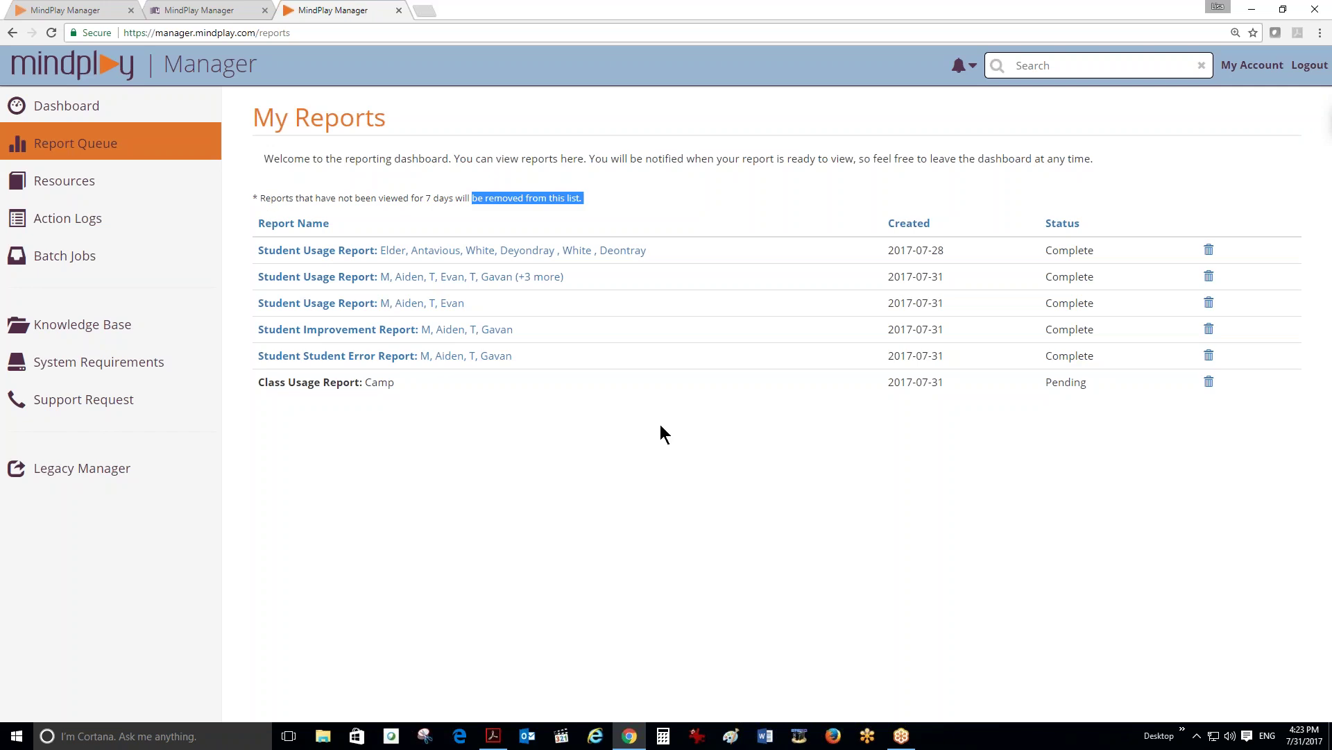
pyautogui.click(472, 198)
# Step: Delete the five older student reports from the Report Queue, keeping only the class usage report
pyautogui.click(1209, 251)
pyautogui.click(1209, 252)
pyautogui.click(1209, 251)
pyautogui.click(1209, 251)
pyautogui.click(1209, 252)
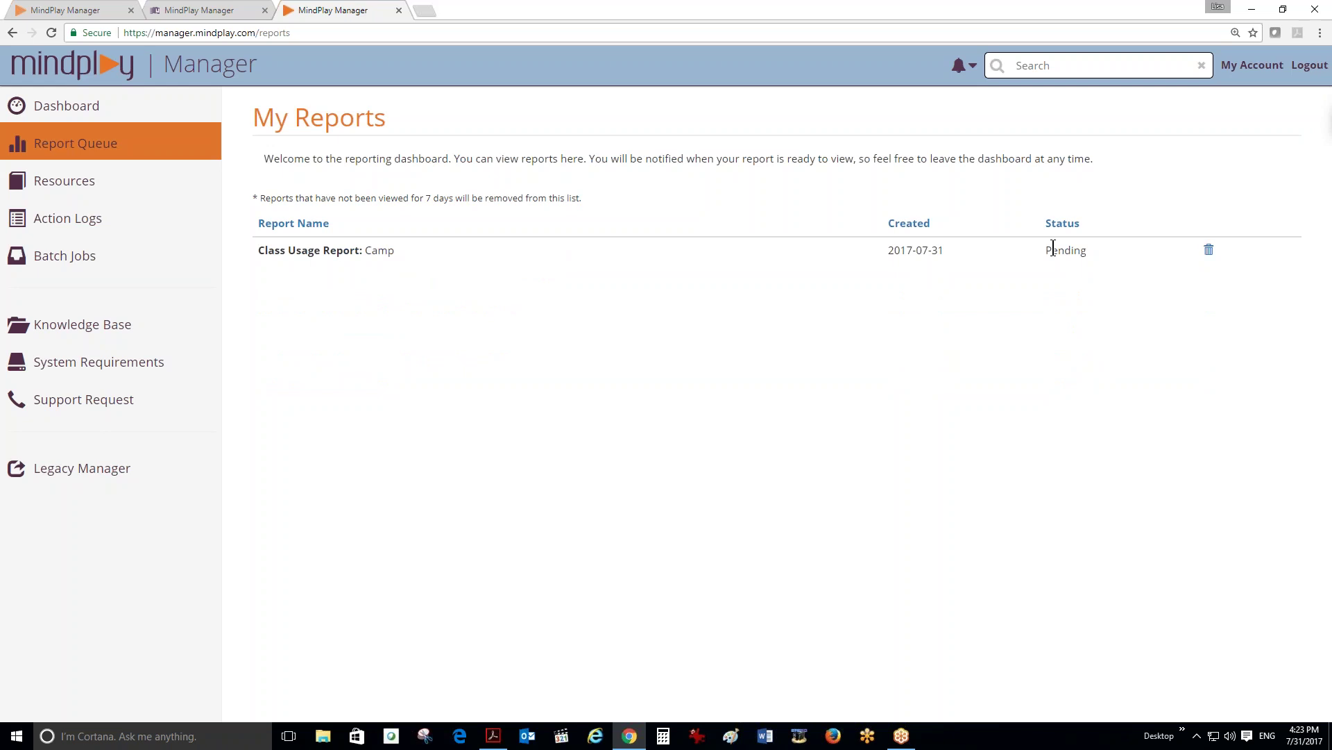
# Step: Open the class usage report from the Report Queue and examine its total time, usage by entity and usage by learning resource
pyautogui.click(94, 111)
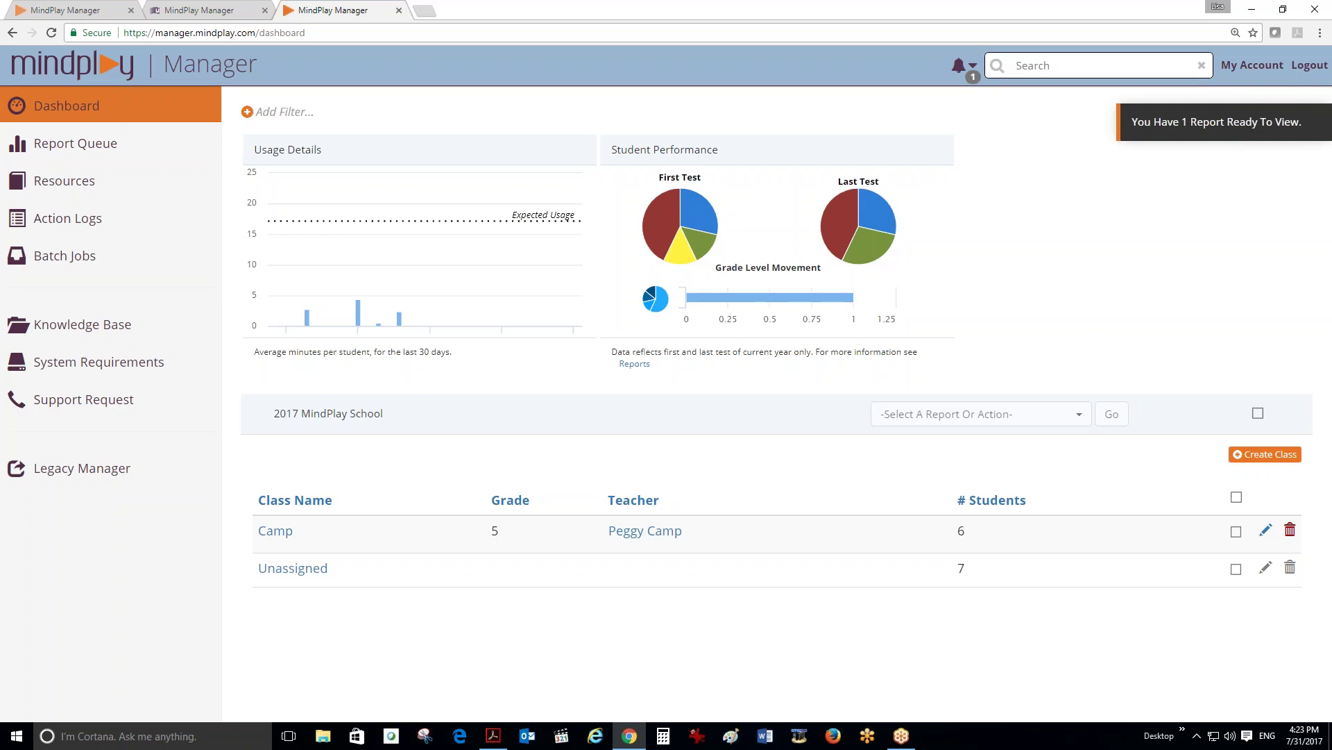
pyautogui.click(99, 144)
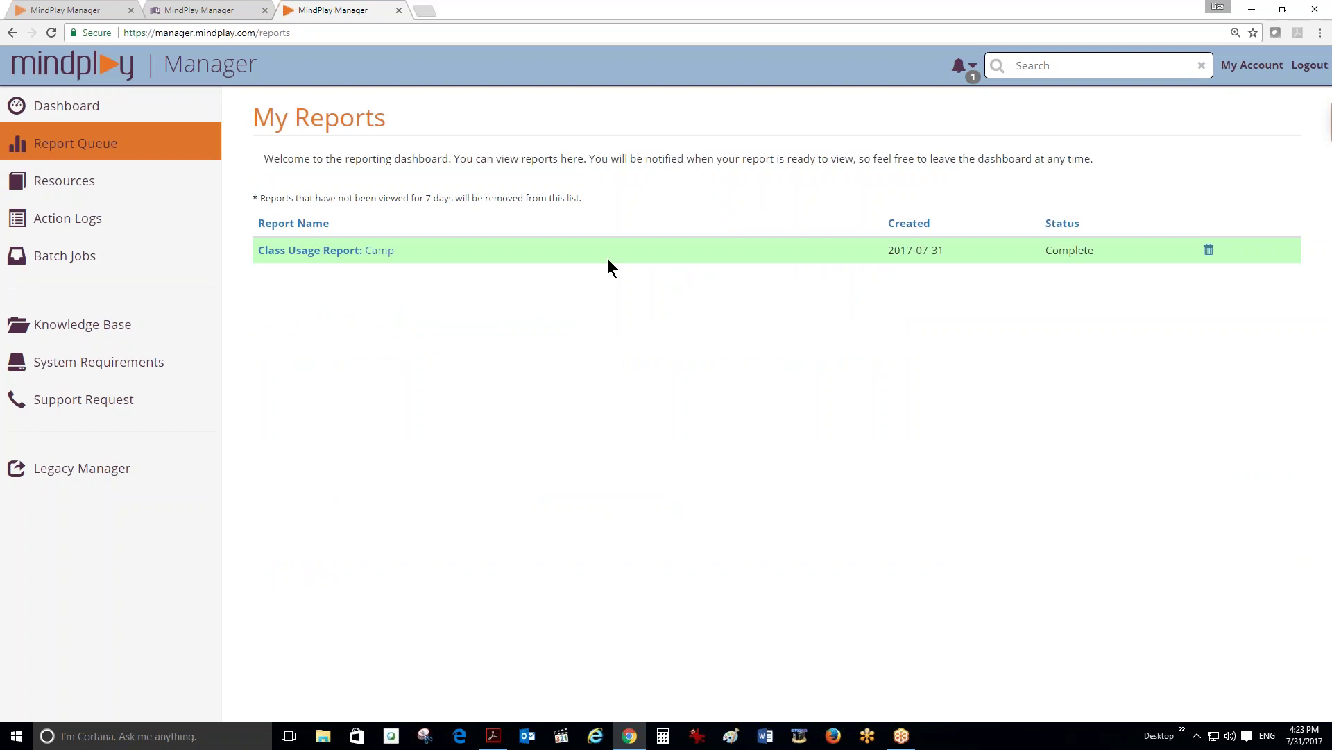
pyautogui.click(376, 256)
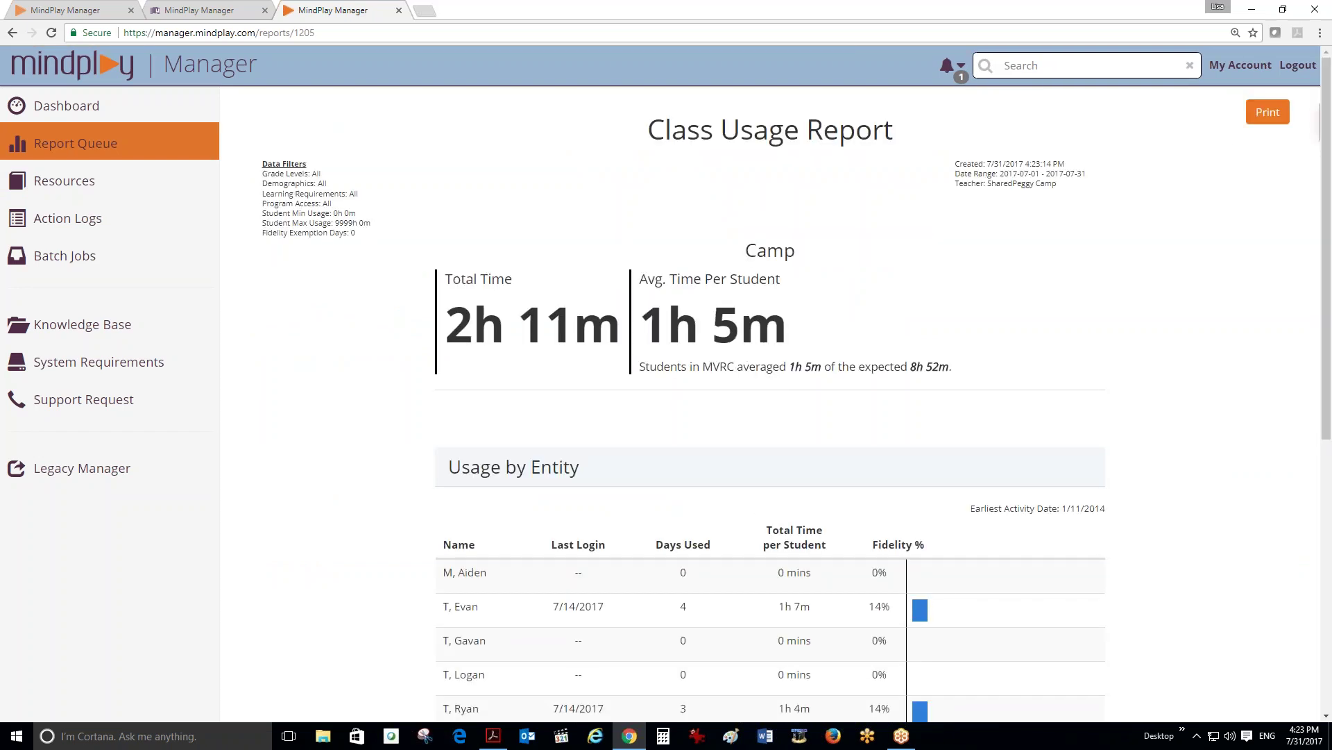
pyautogui.scroll(-2, 891, 458)
pyautogui.scroll(-5, 890, 450)
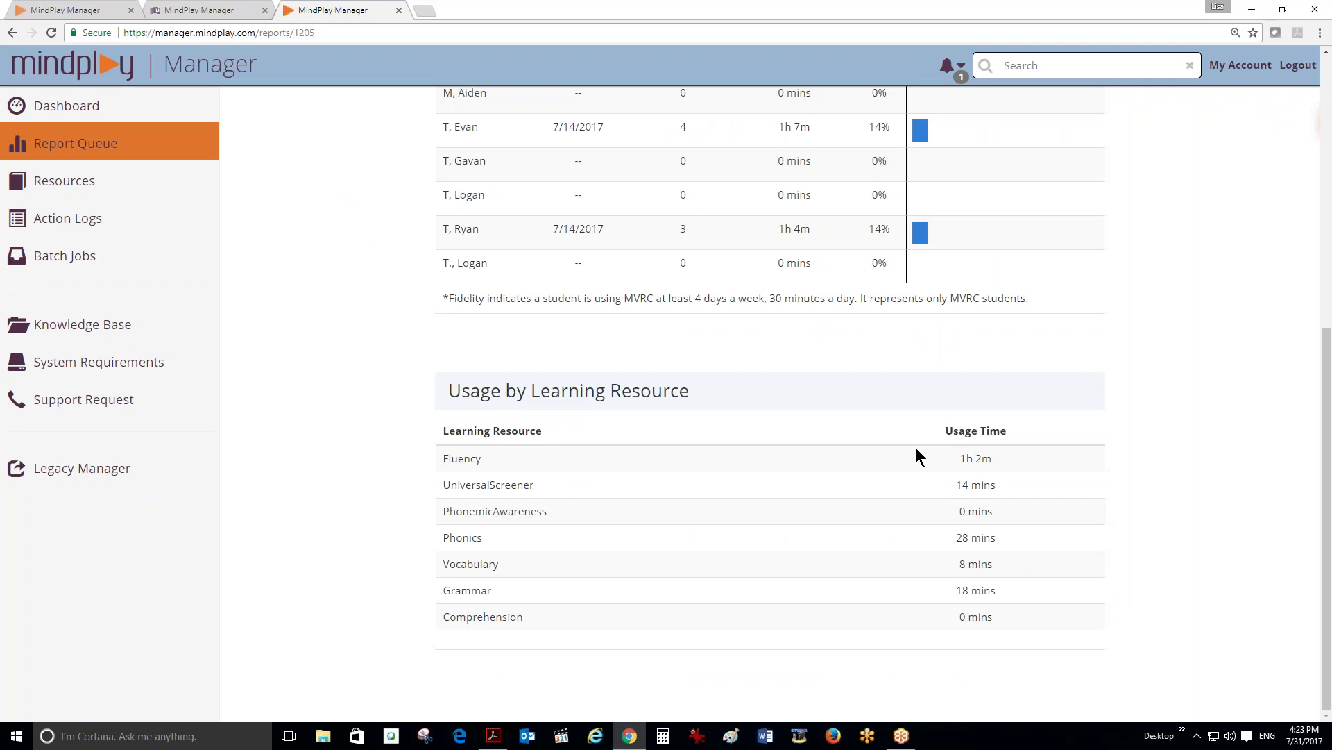
pyautogui.scroll(7, 917, 449)
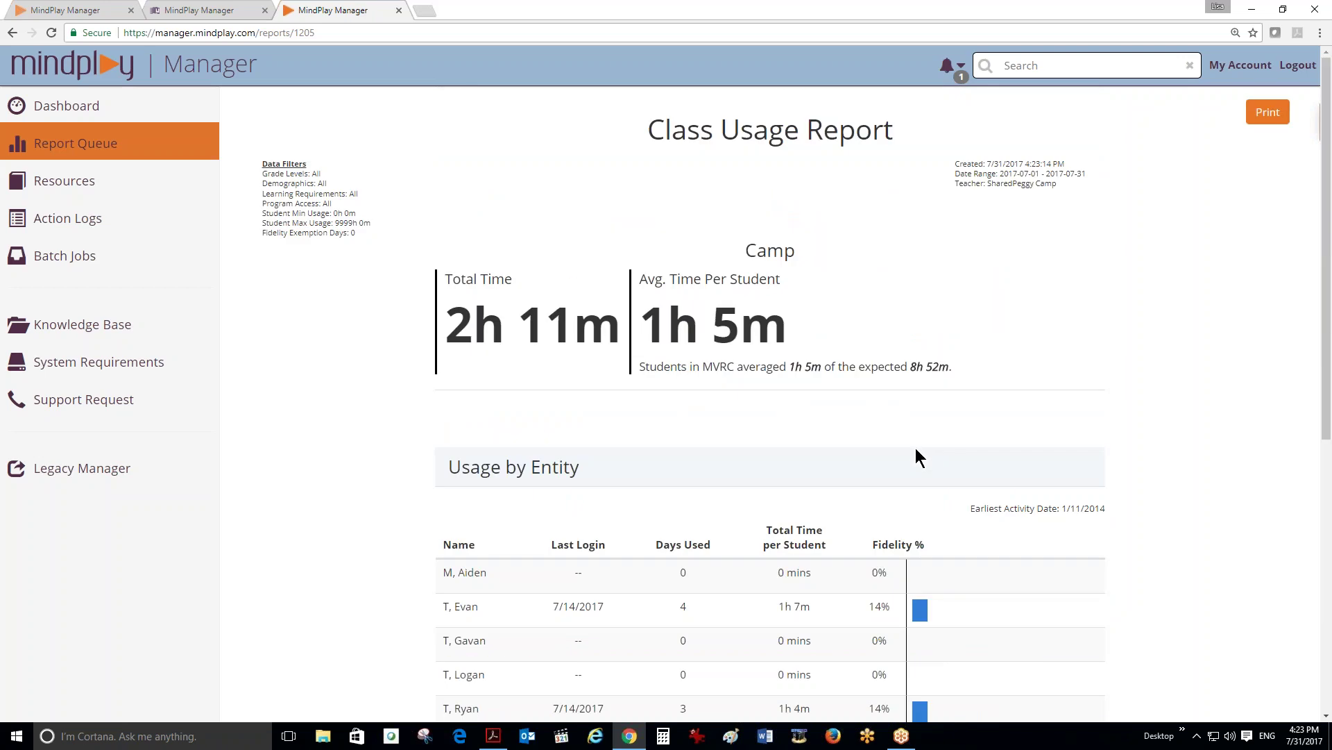
pyautogui.scroll(-8, 916, 450)
pyautogui.scroll(5, 916, 450)
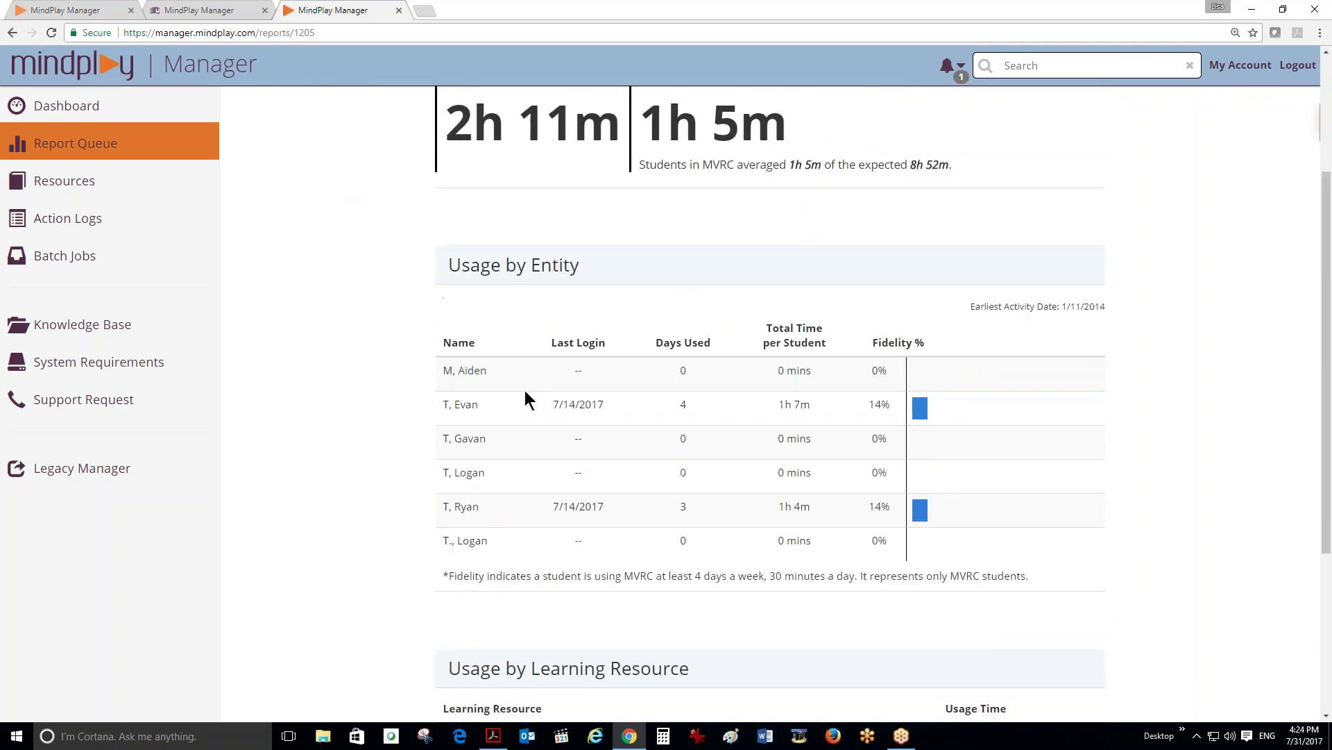
pyautogui.scroll(2, 788, 215)
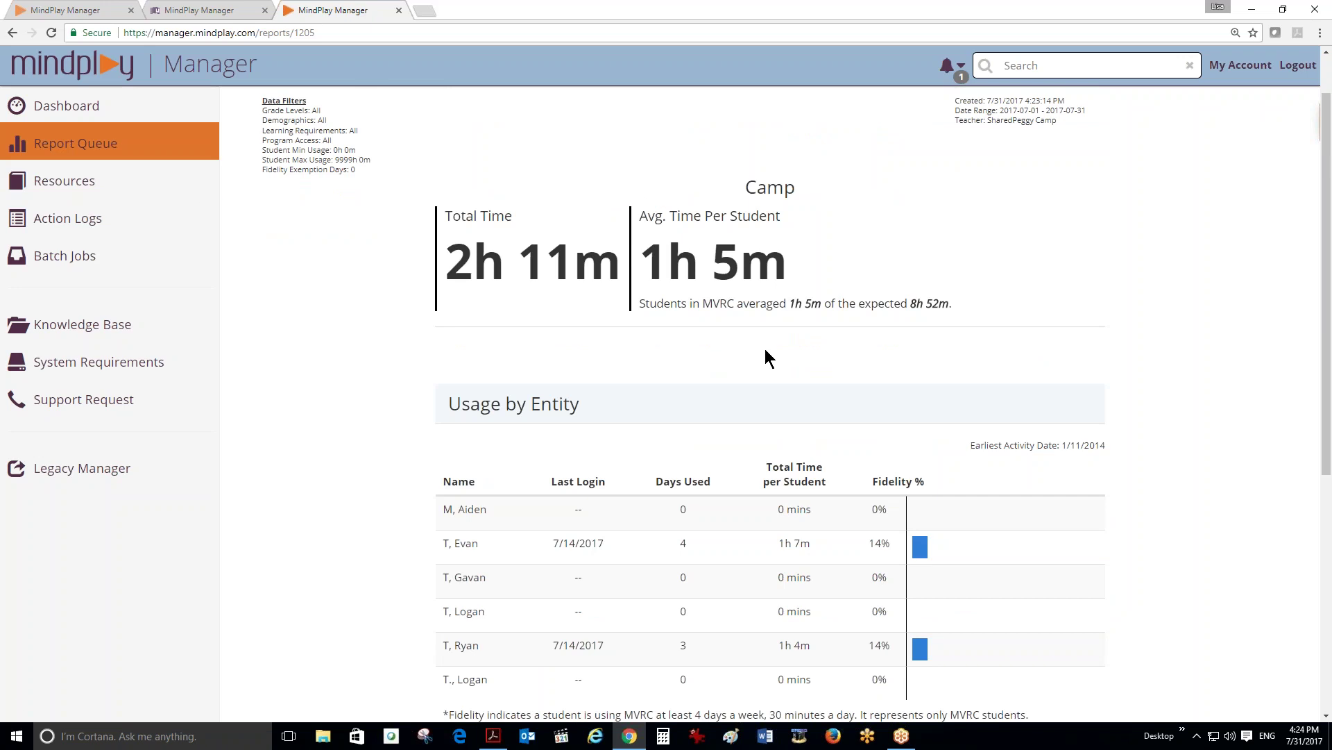
pyautogui.scroll(-6, 769, 374)
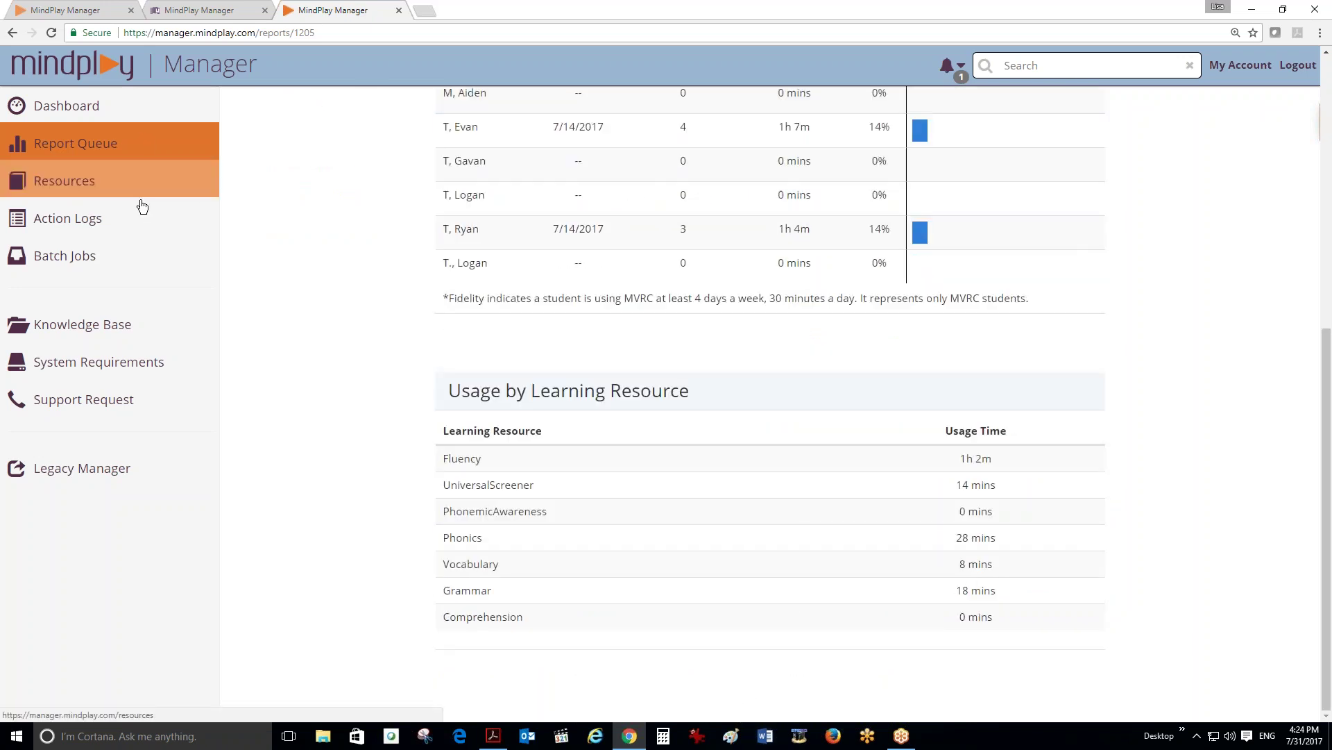
# Step: Open the grade 5 class from the dashboard, select its first two students, and examine the reports and actions offered for them
pyautogui.click(75, 112)
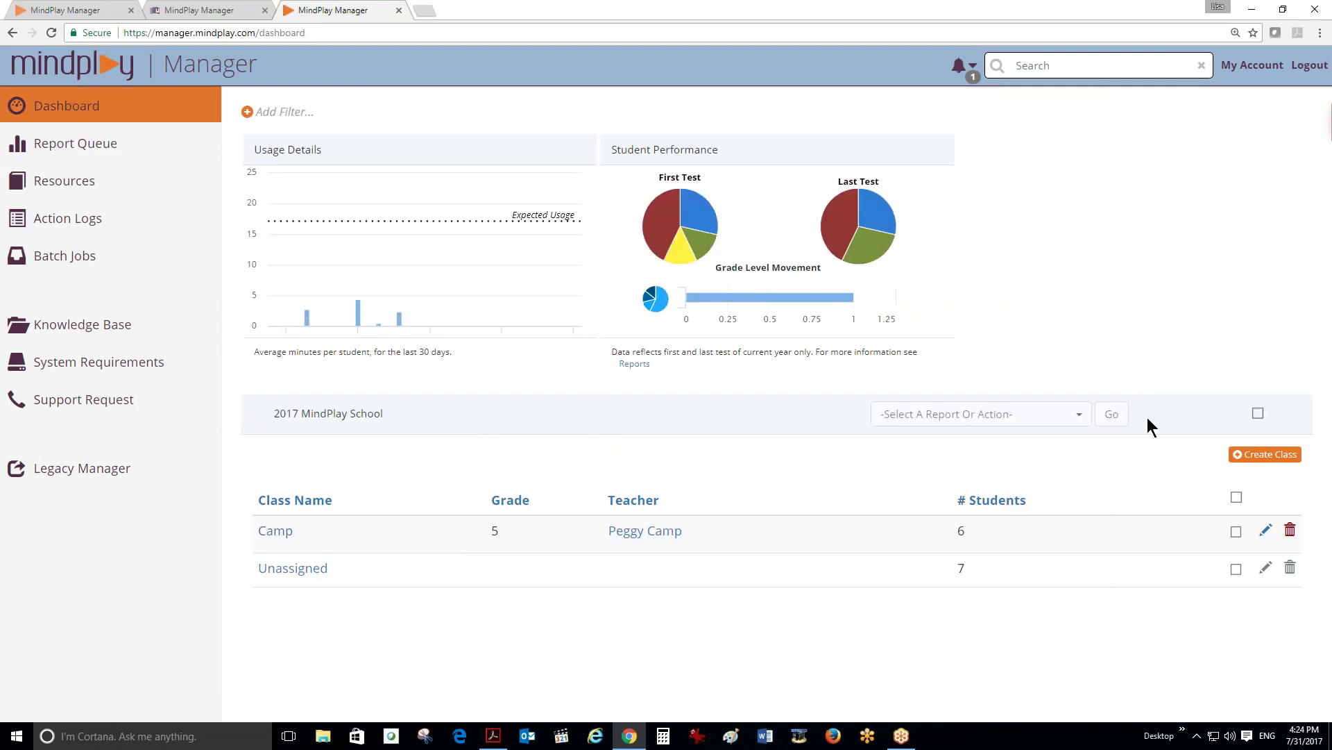
pyautogui.click(276, 531)
pyautogui.scroll(-3, 275, 537)
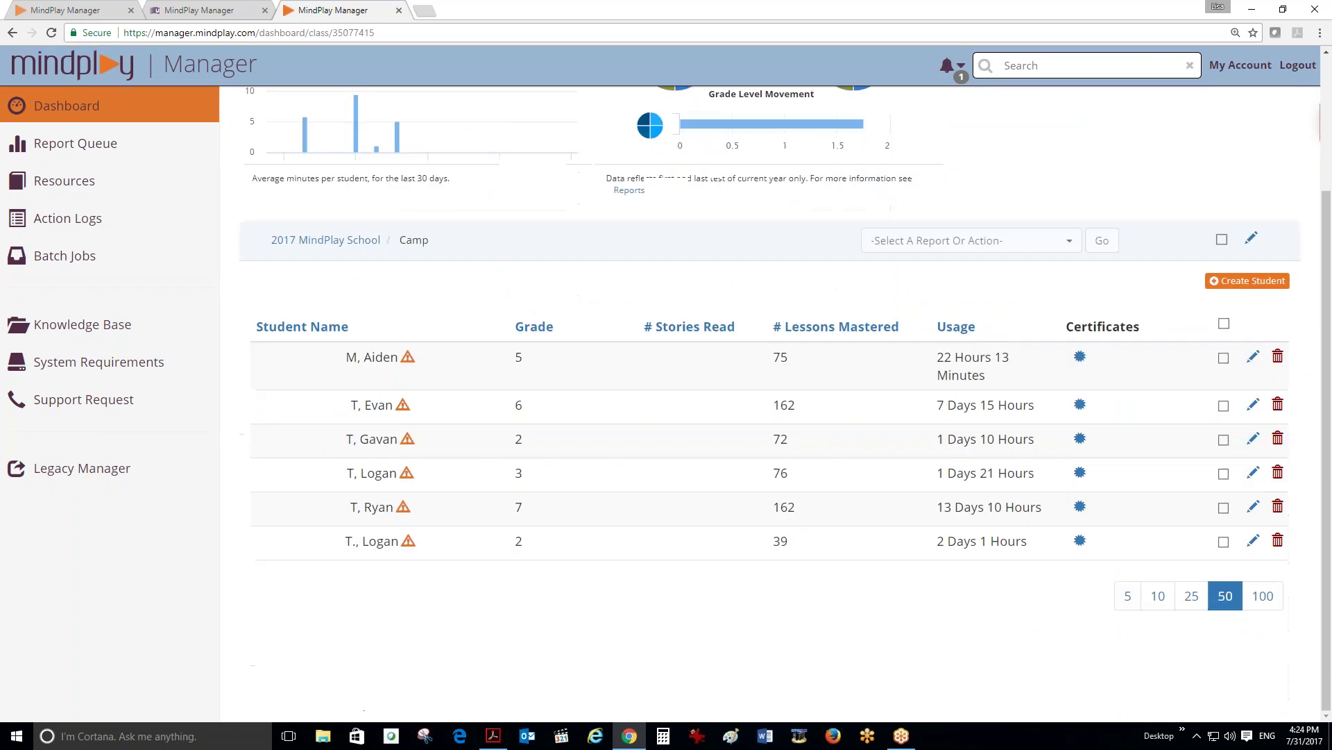
pyautogui.click(1224, 324)
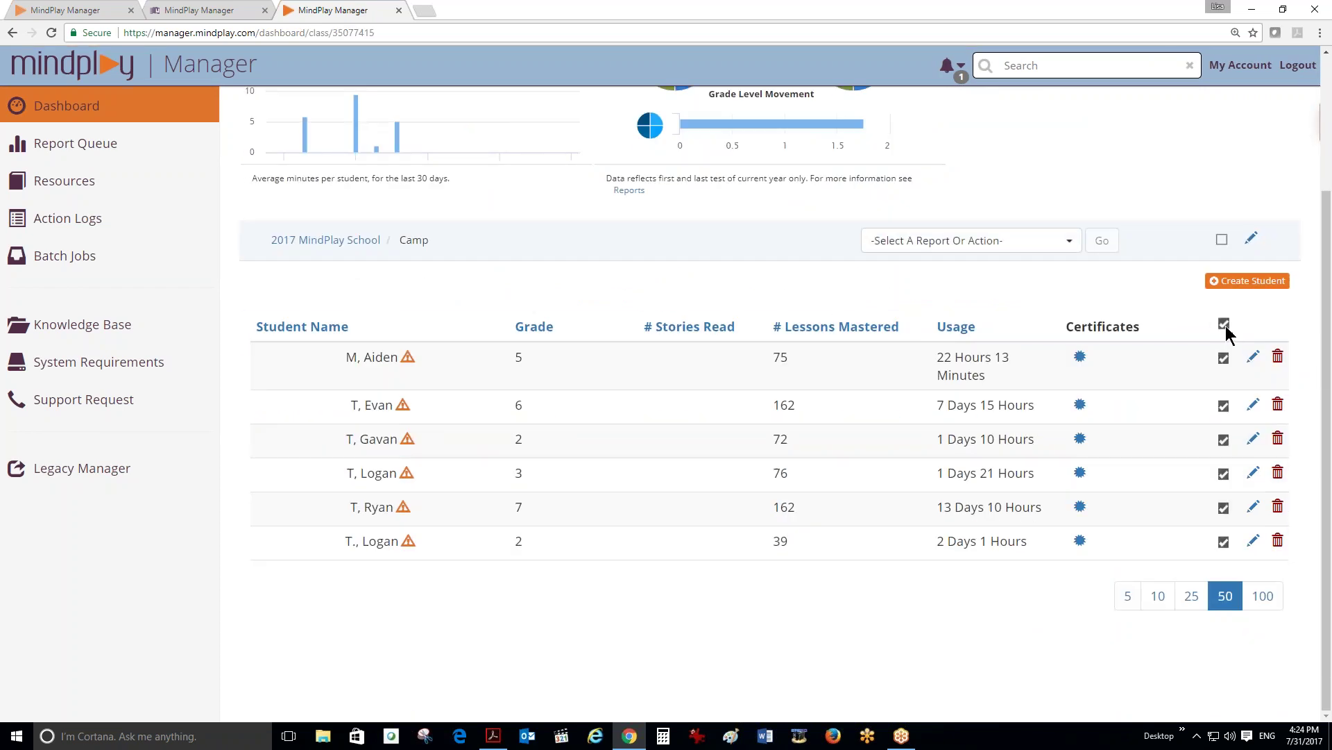
pyautogui.click(1224, 325)
pyautogui.click(1224, 358)
pyautogui.click(982, 244)
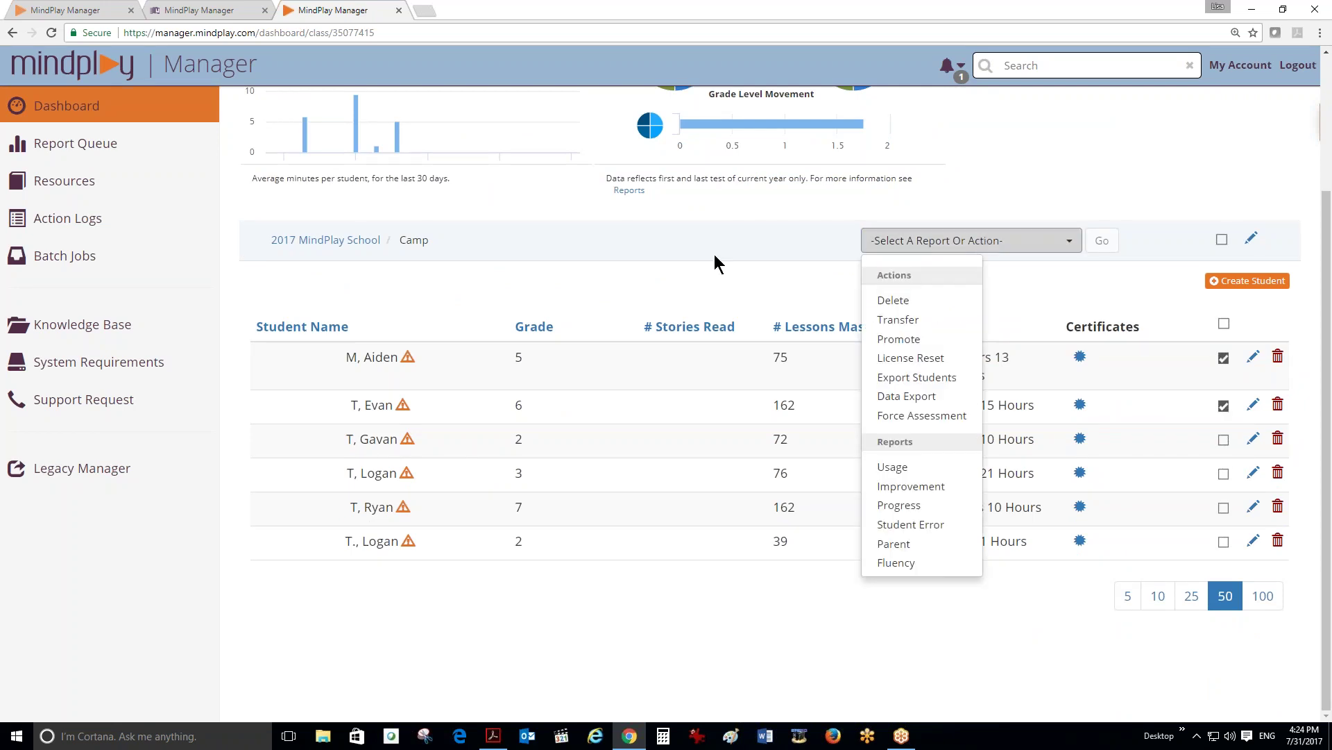
pyautogui.click(729, 232)
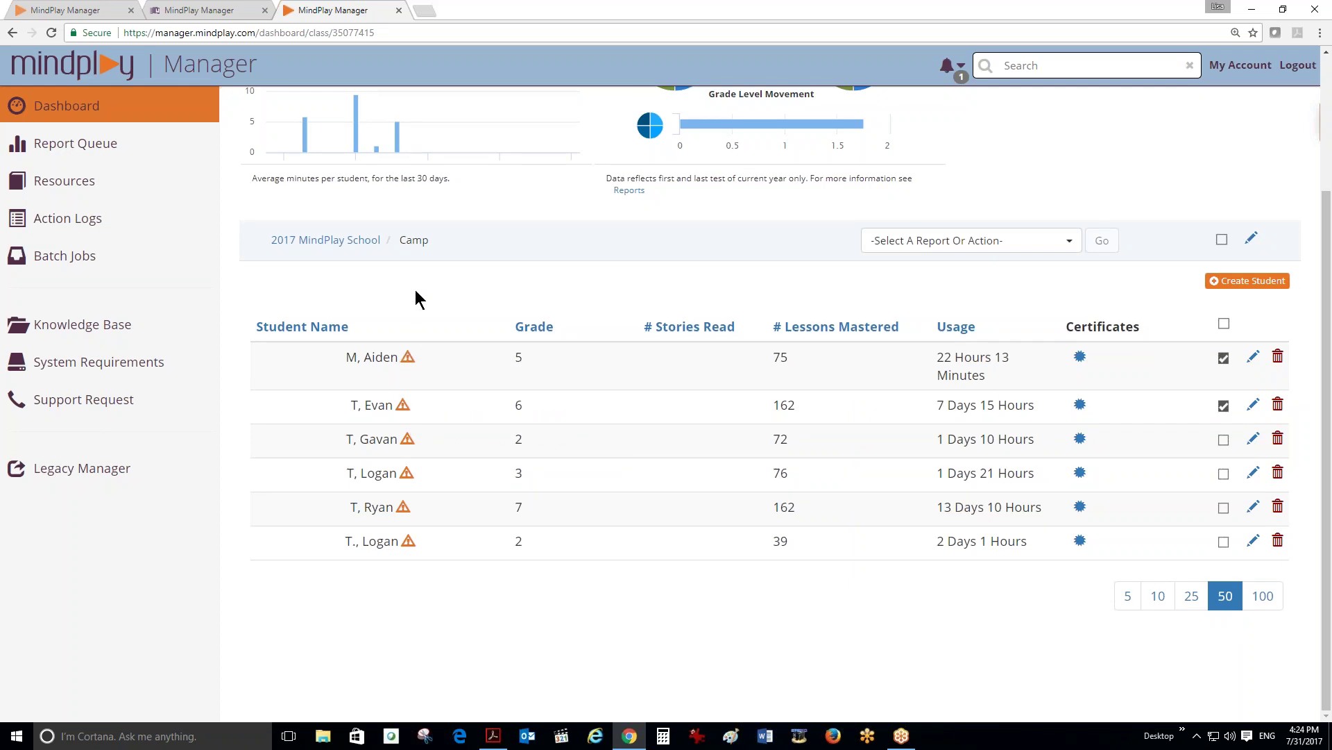
# Step: Check the first student's alert and compare the class's usage and performance charts with those of 2017 MindPlay School, ending on the dashboard
pyautogui.moveTo(407, 362)
pyautogui.scroll(2, 644, 653)
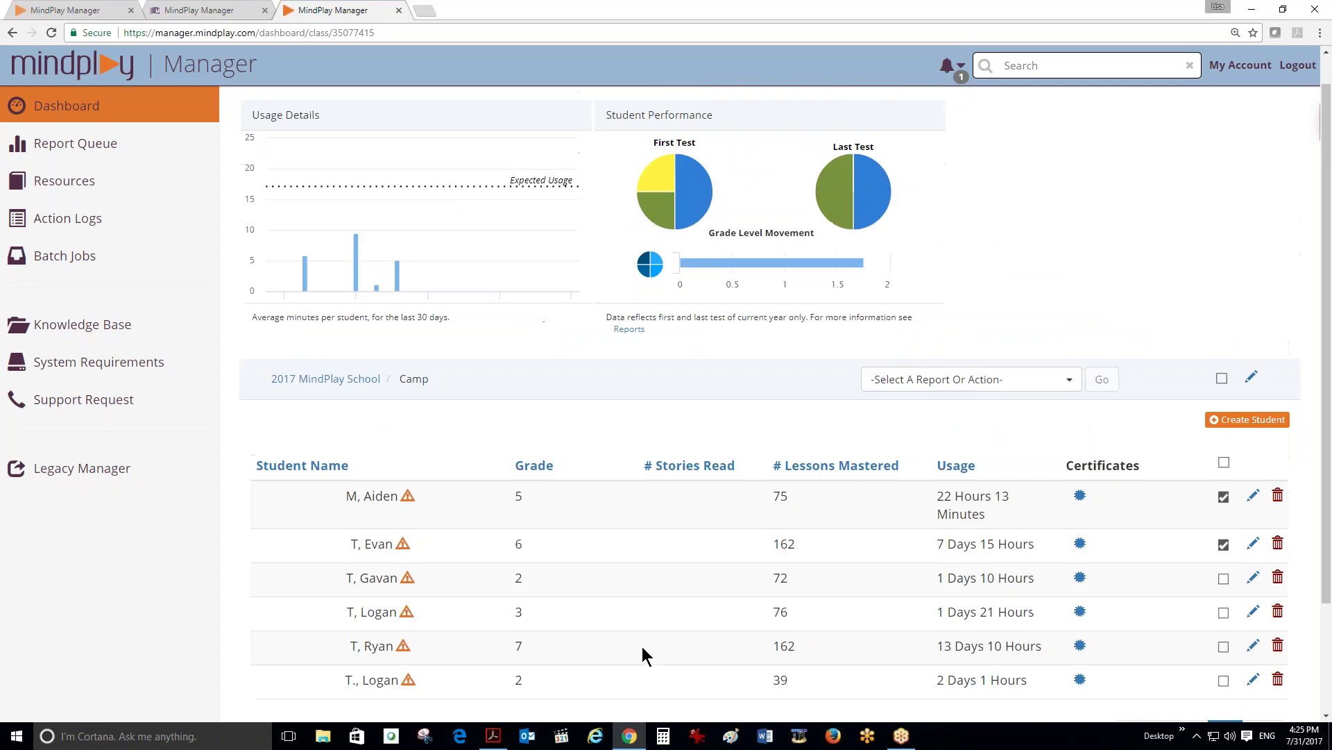
pyautogui.scroll(1, 643, 652)
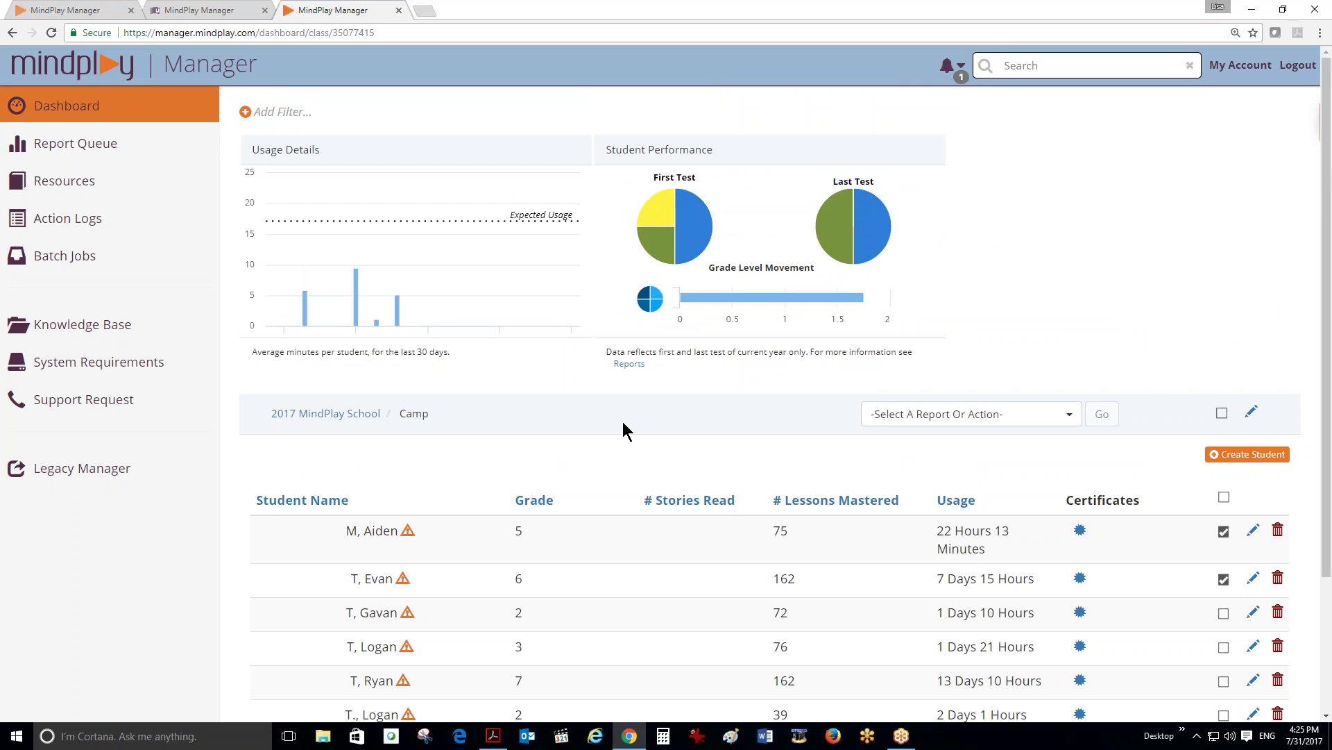
pyautogui.click(346, 414)
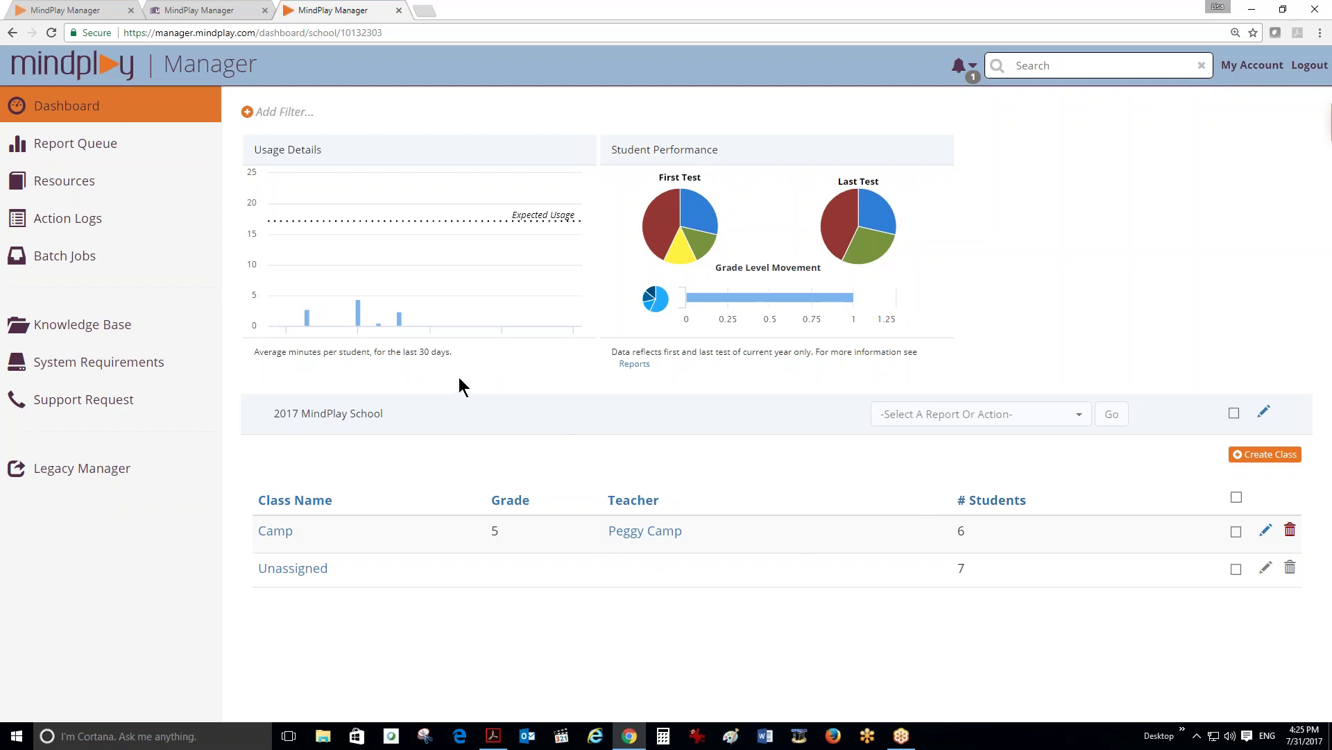
pyautogui.click(66, 110)
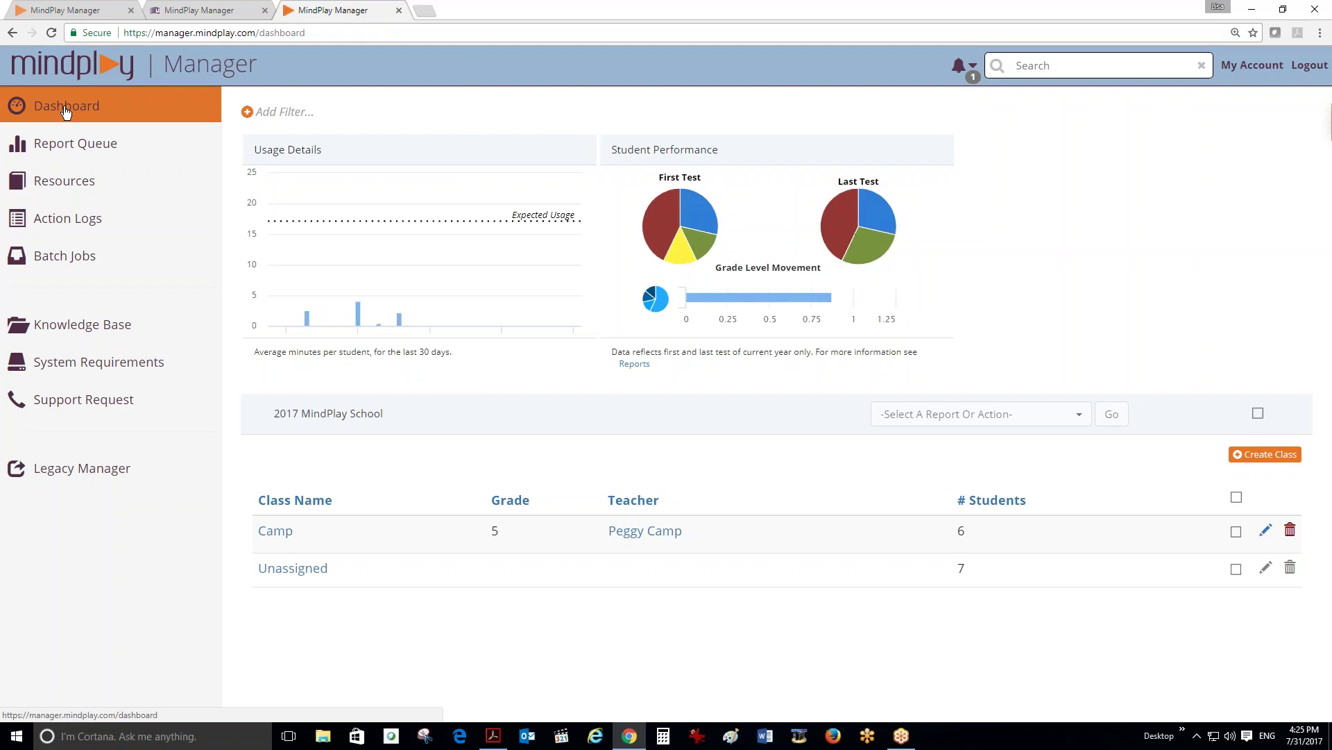
pyautogui.click(281, 534)
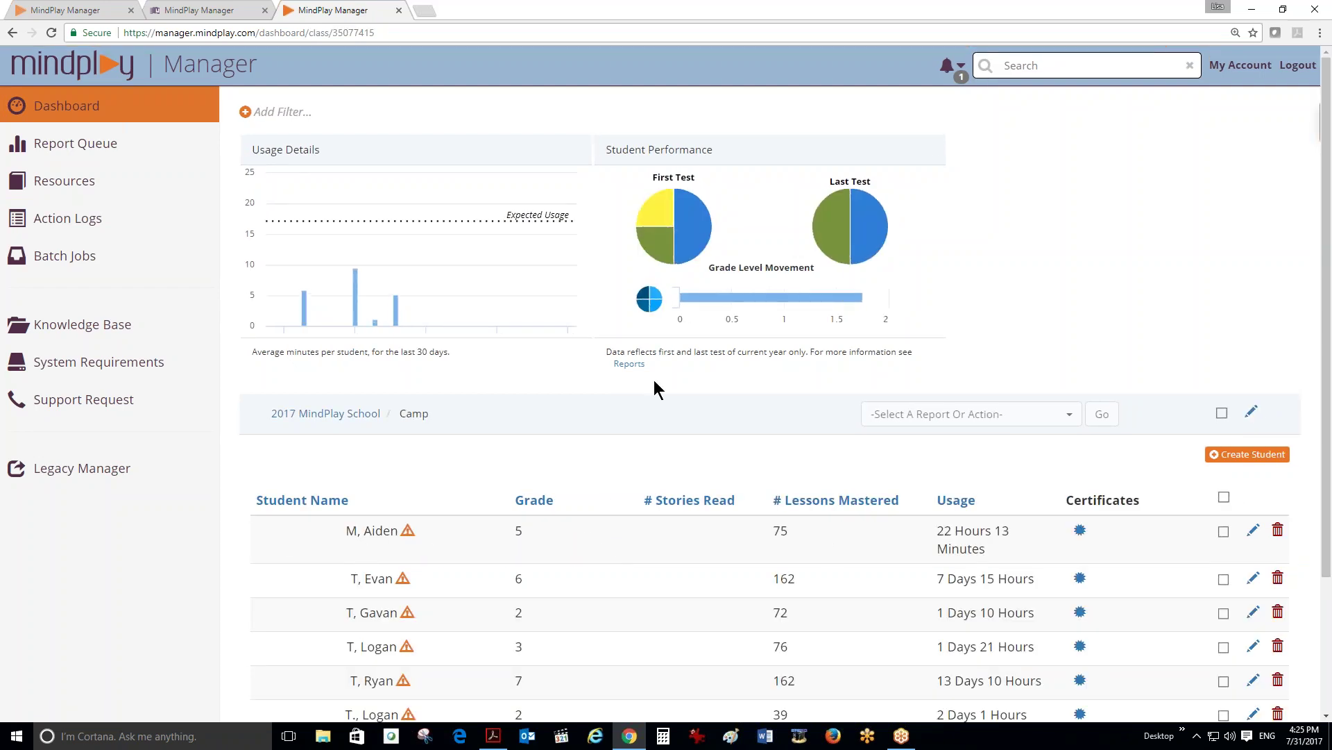
pyautogui.click(67, 107)
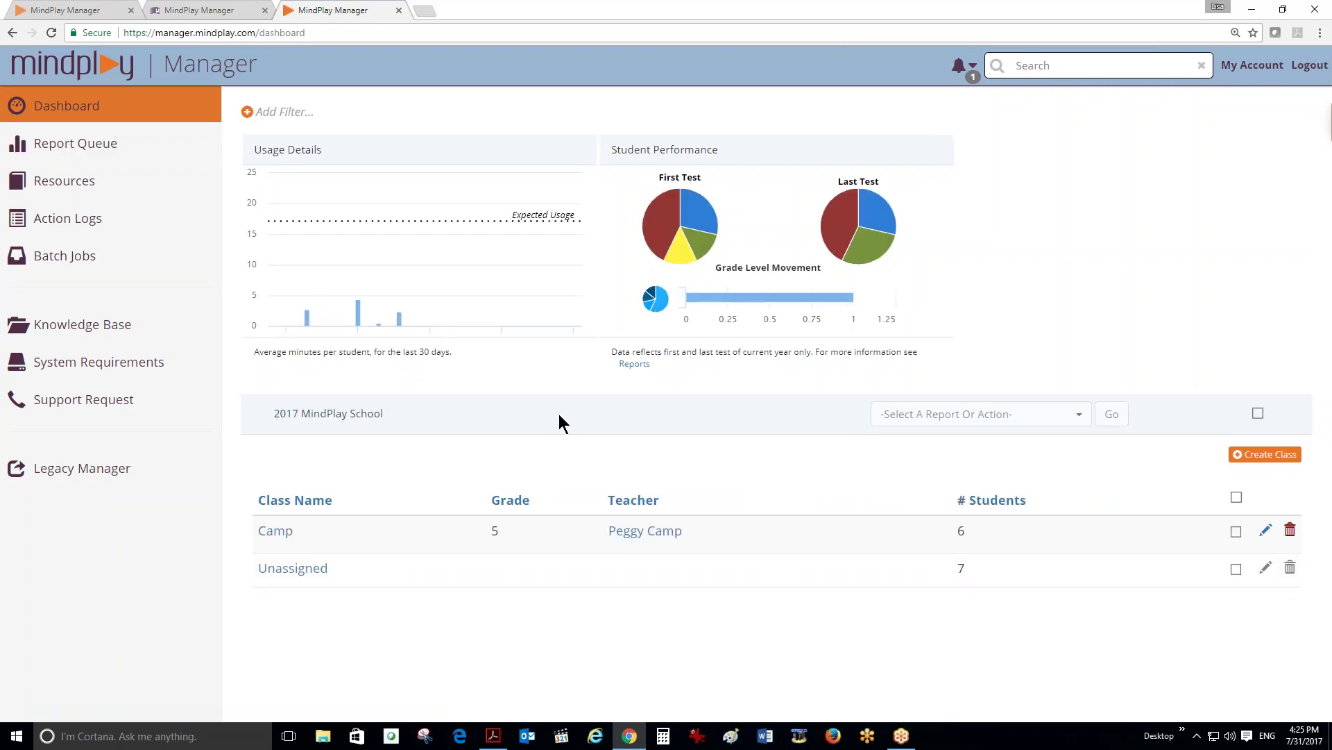
# Step: Review the Report Queue, Action Logs and Batch Jobs pages, including the batch job category filter
pyautogui.click(62, 148)
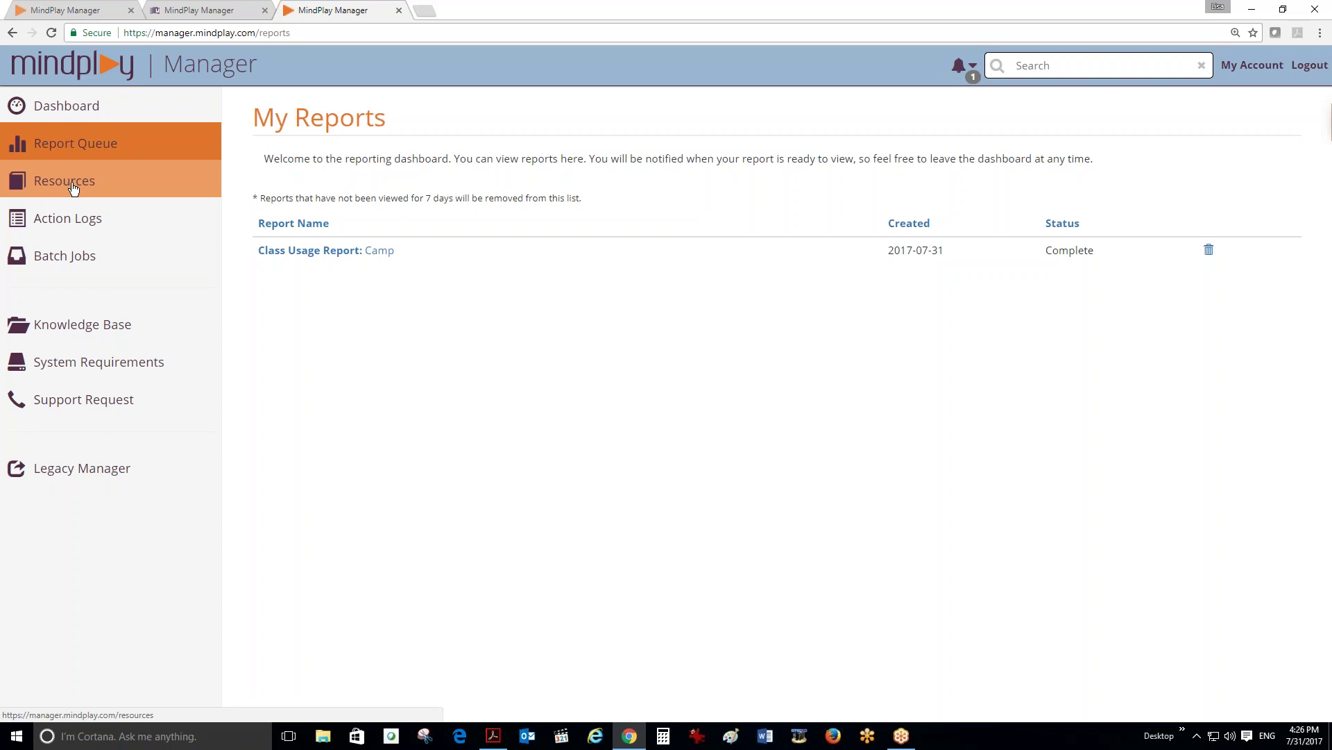
pyautogui.click(43, 221)
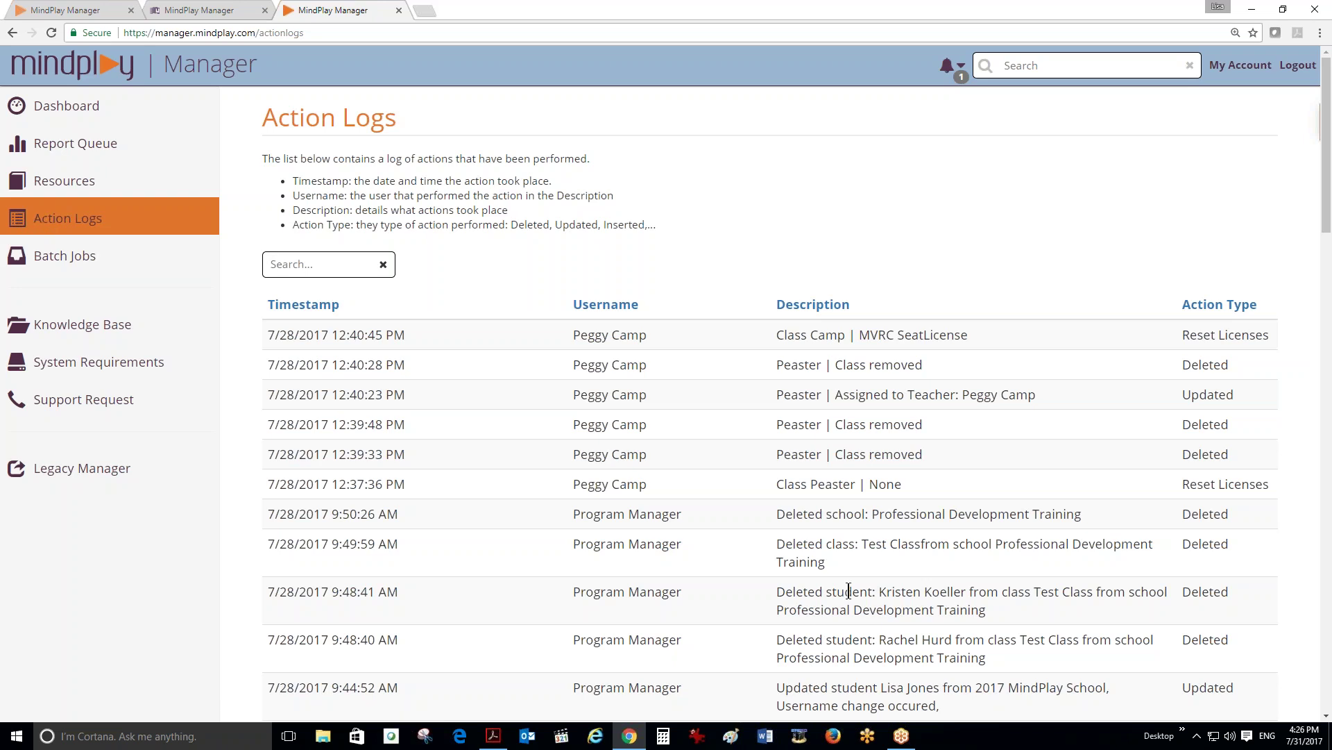
pyautogui.click(57, 263)
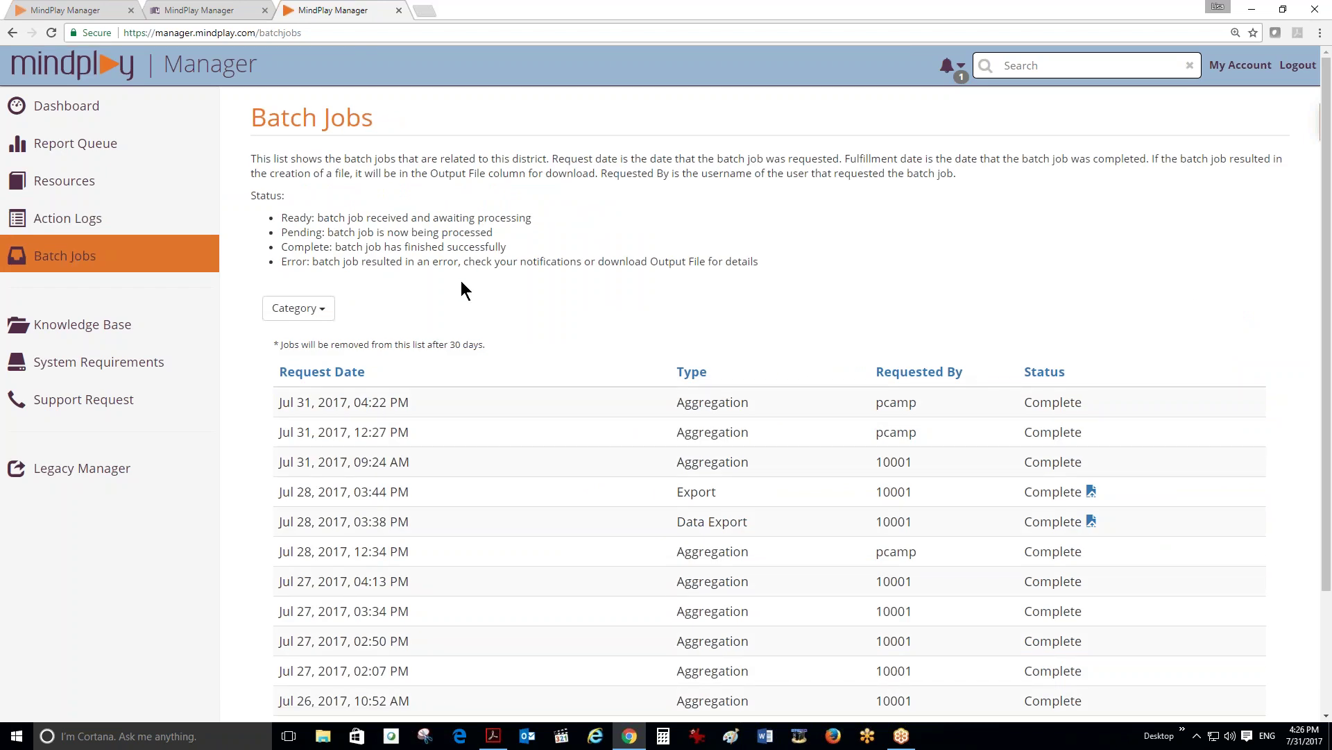
pyautogui.click(321, 310)
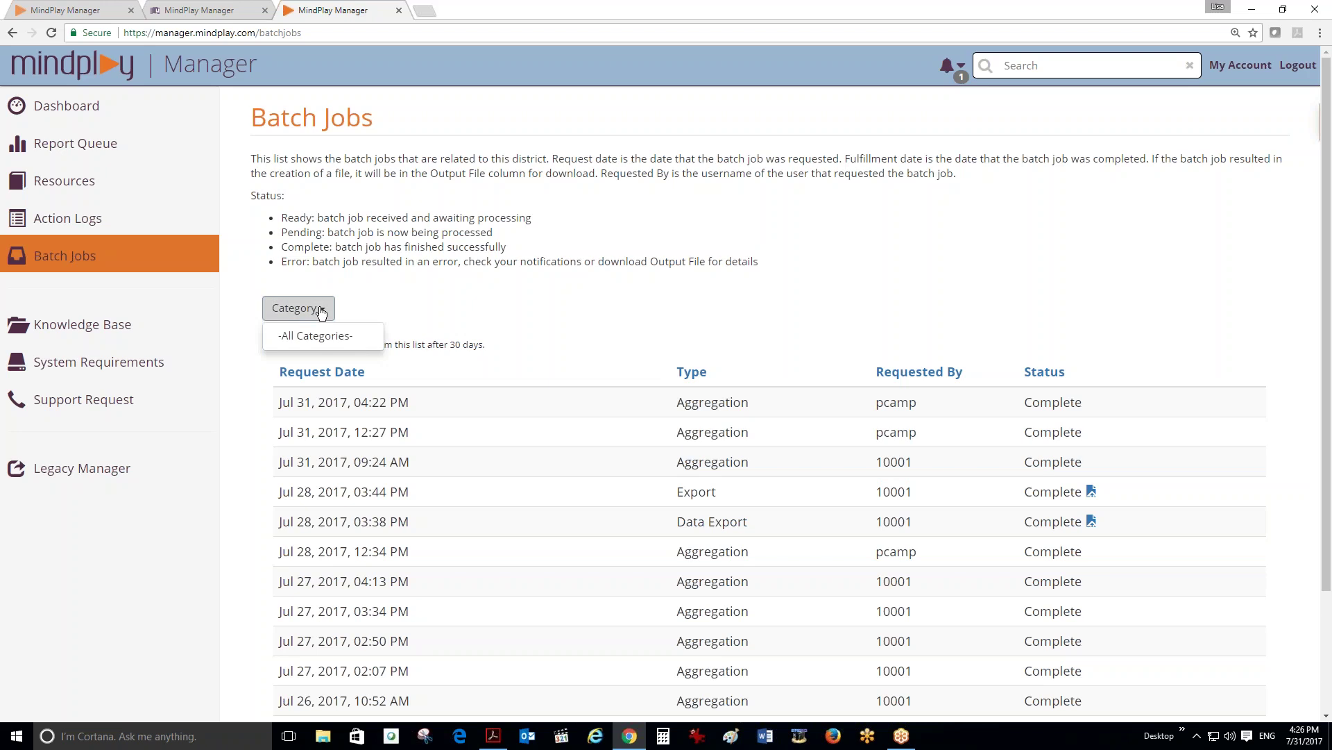
pyautogui.click(110, 279)
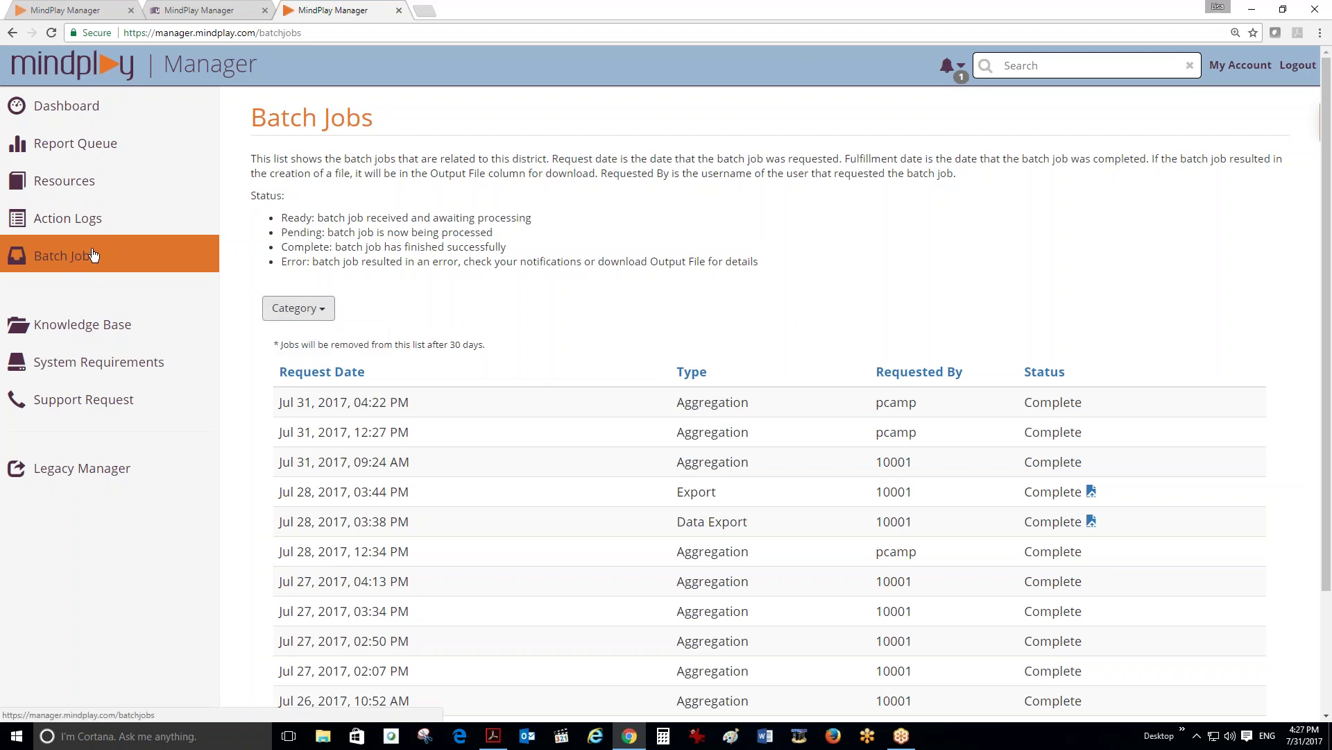
# Step: Search the Knowledge Base for "fidel", read the article "How is fidelity tracked?", and close the Support Center
pyautogui.click(70, 325)
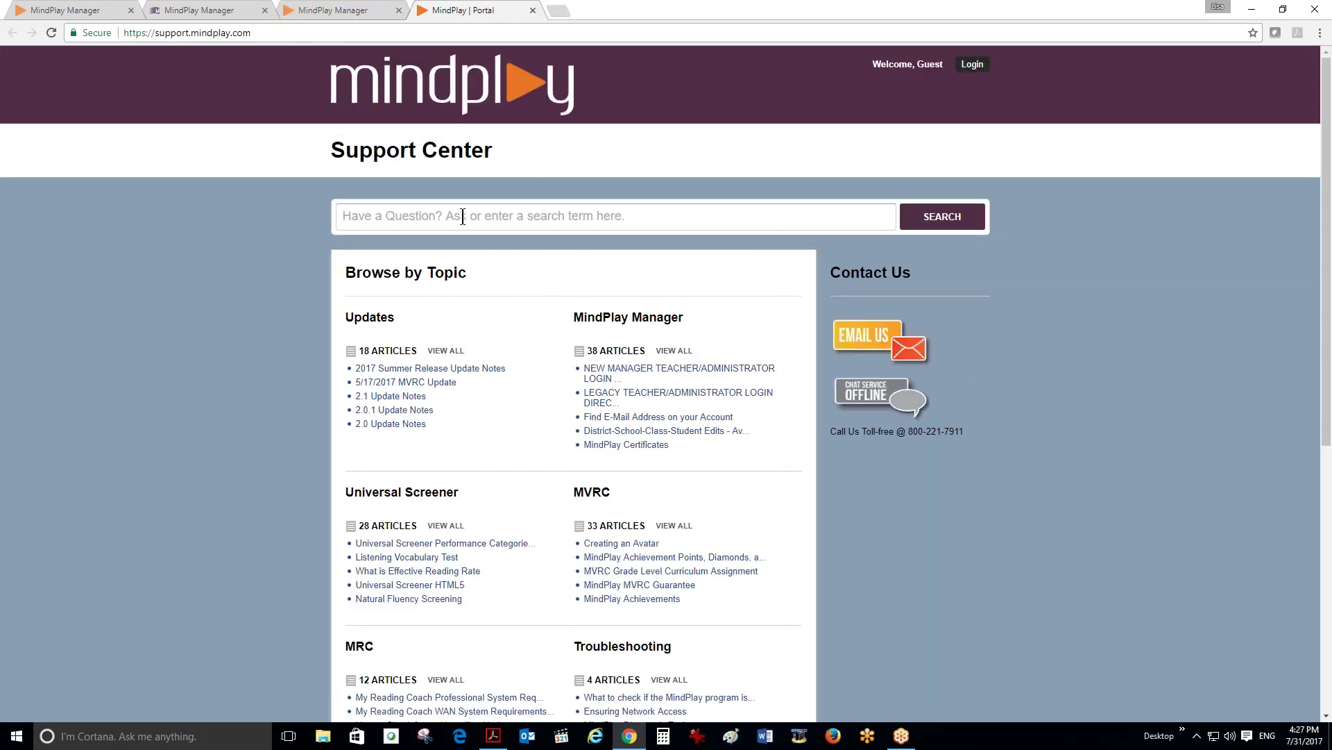
pyautogui.click(476, 209)
pyautogui.write('fidel')
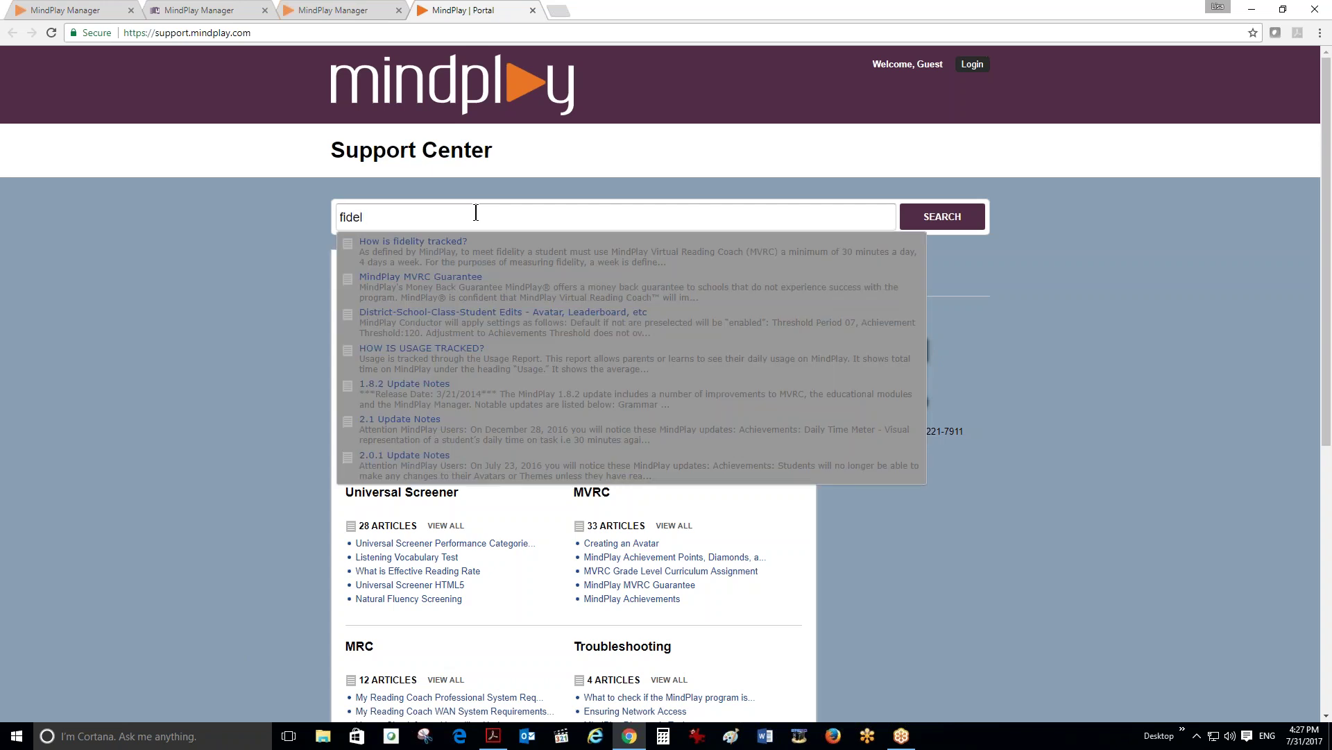
pyautogui.click(468, 251)
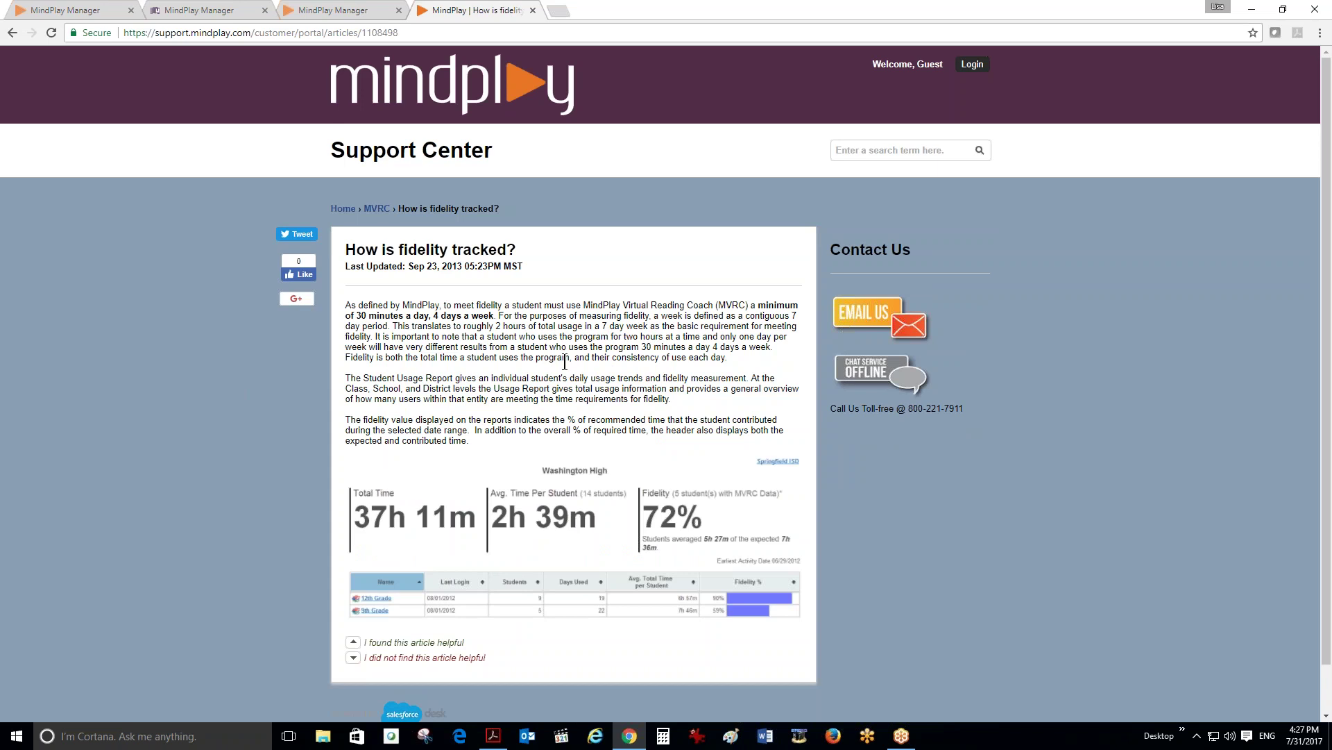
pyautogui.click(533, 9)
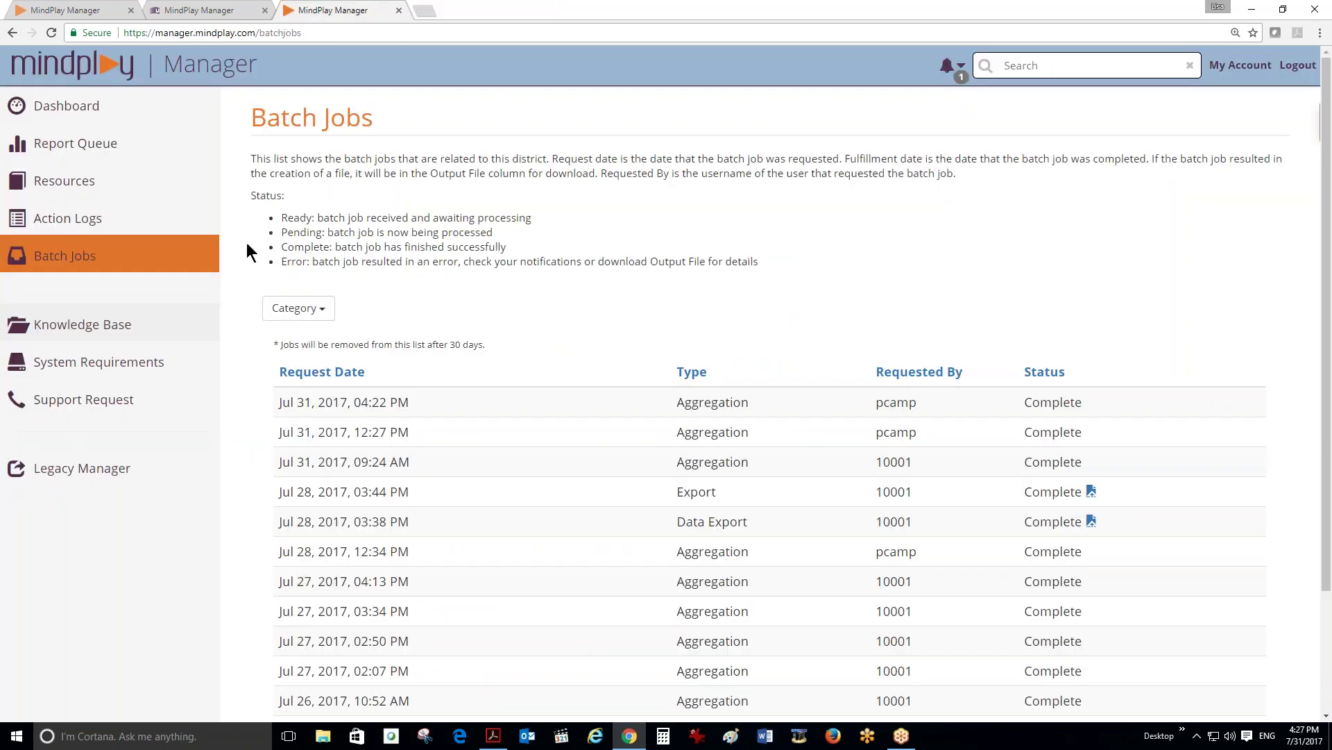
# Step: Revisit the dashboard, then open the Support Request form and examine its contact email, subject and description fields
pyautogui.click(66, 116)
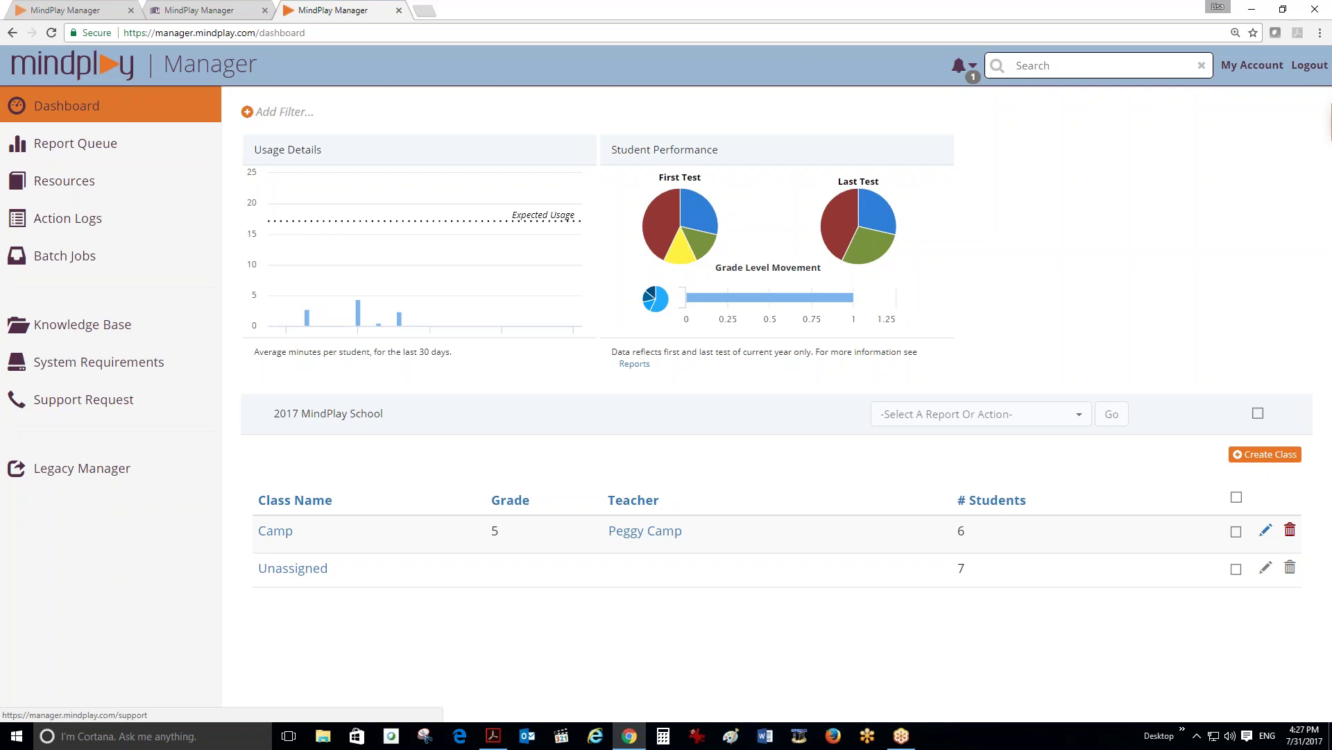
pyautogui.click(75, 408)
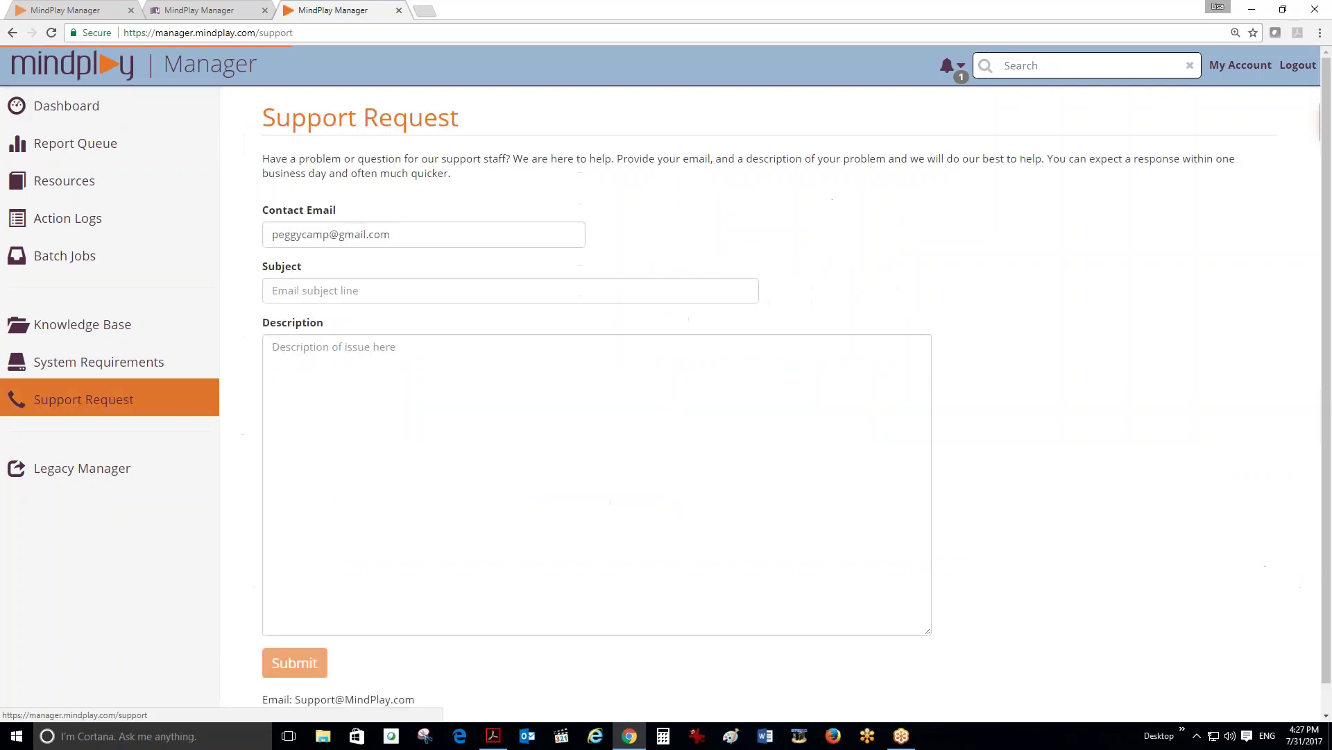
pyautogui.click(311, 292)
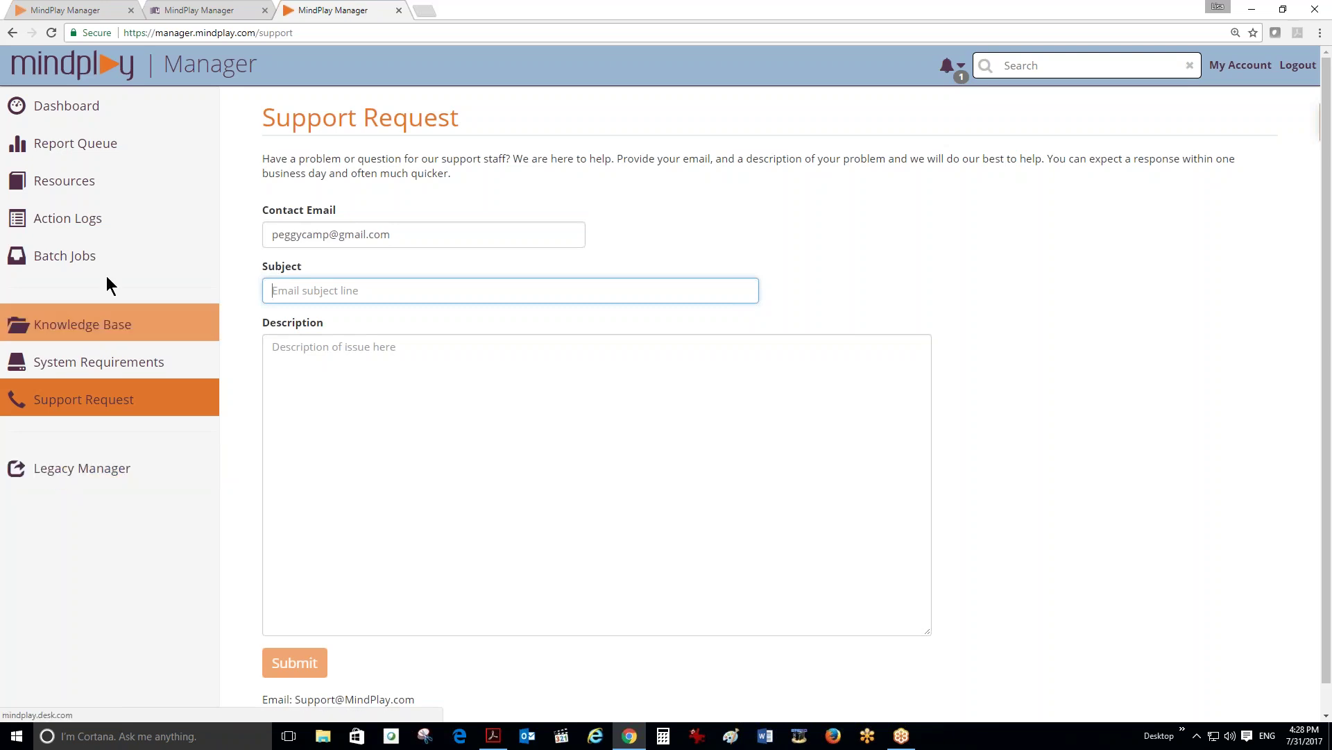
# Step: Open a blank Create Student form from the grade 5 class and examine its License Assignment options
pyautogui.click(38, 111)
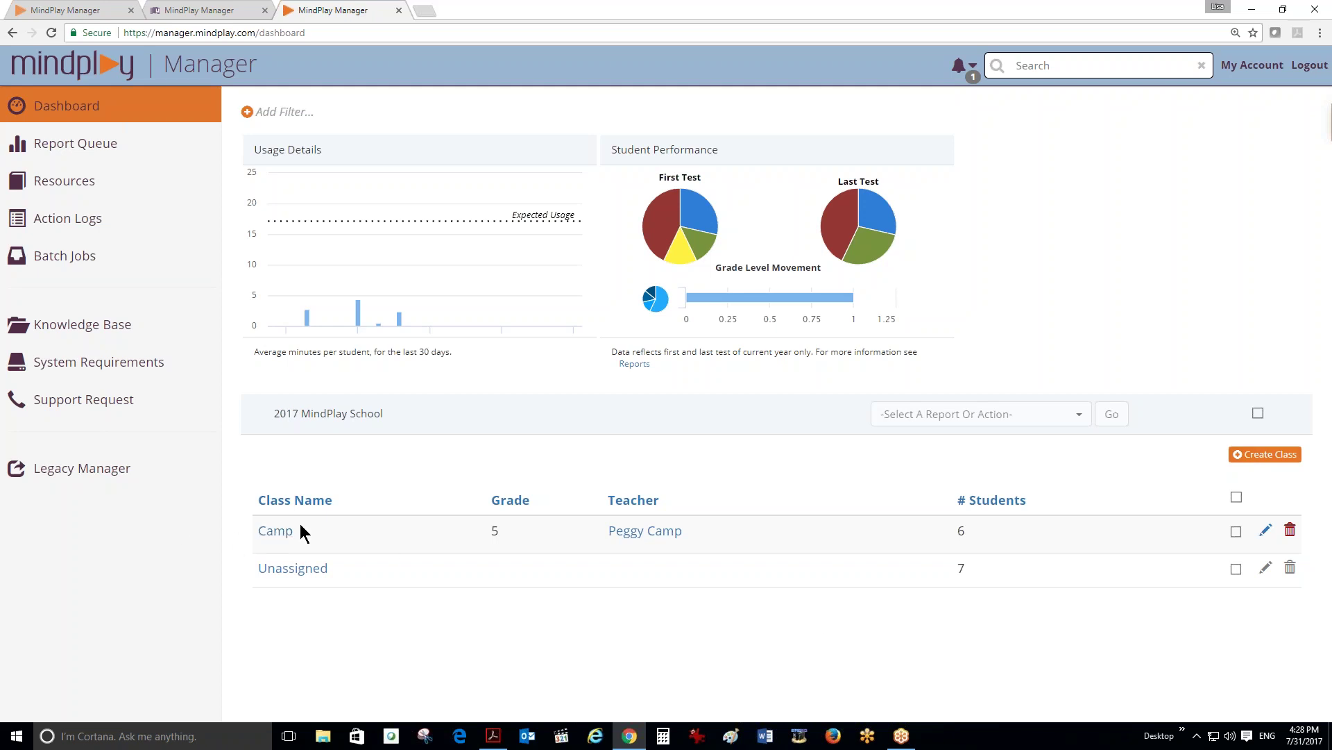
pyautogui.click(281, 531)
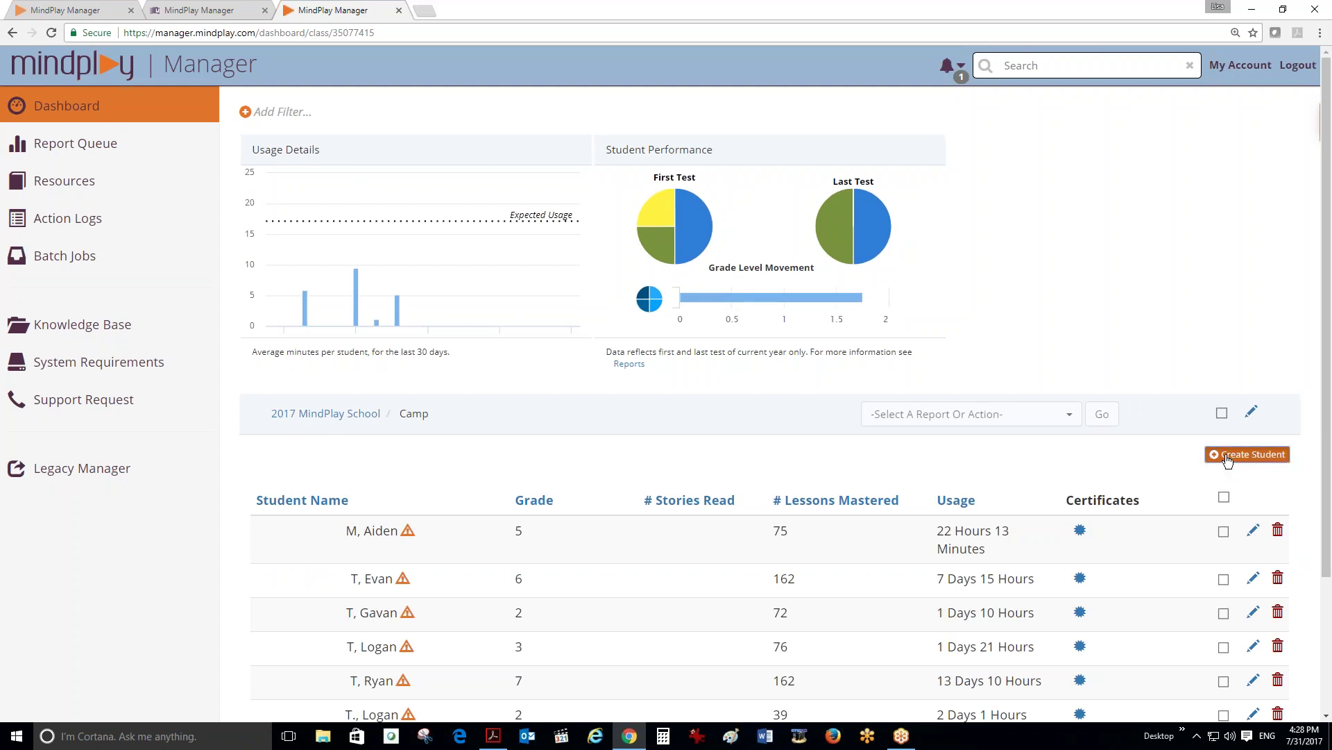
pyautogui.click(1227, 461)
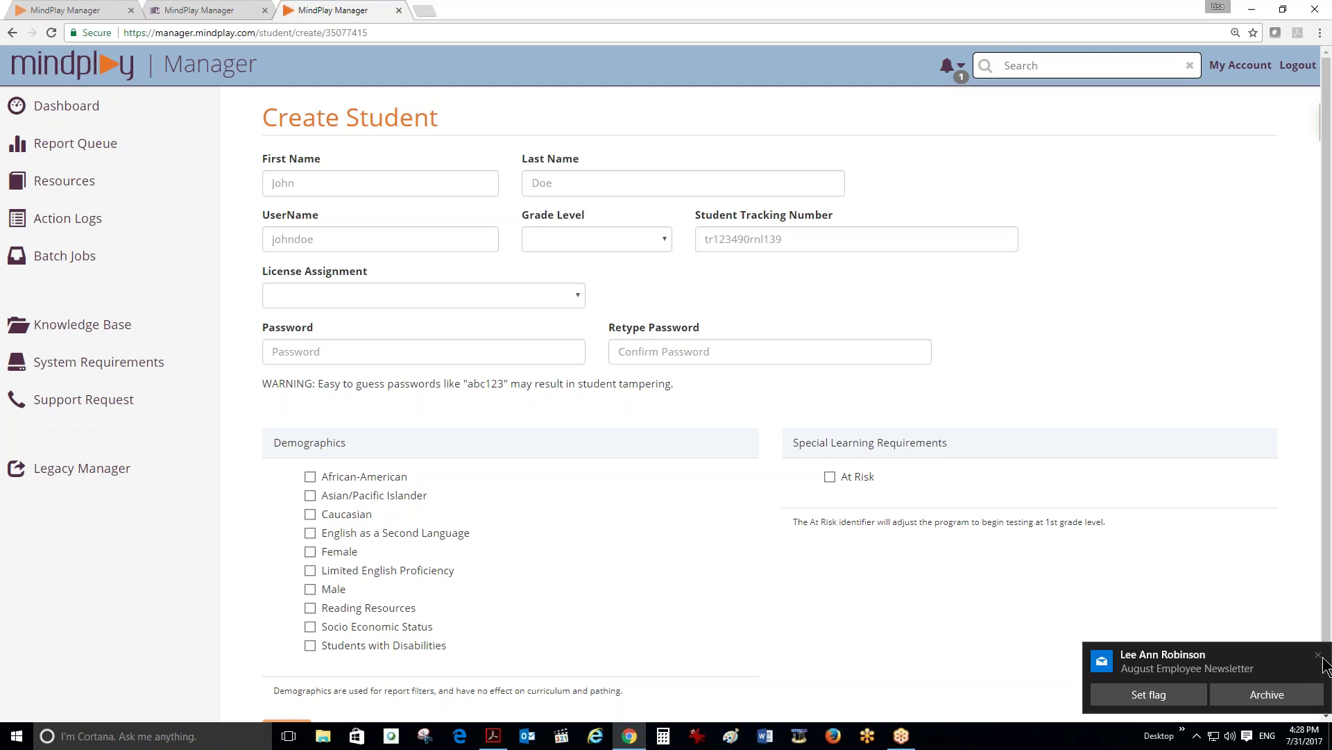
pyautogui.click(490, 295)
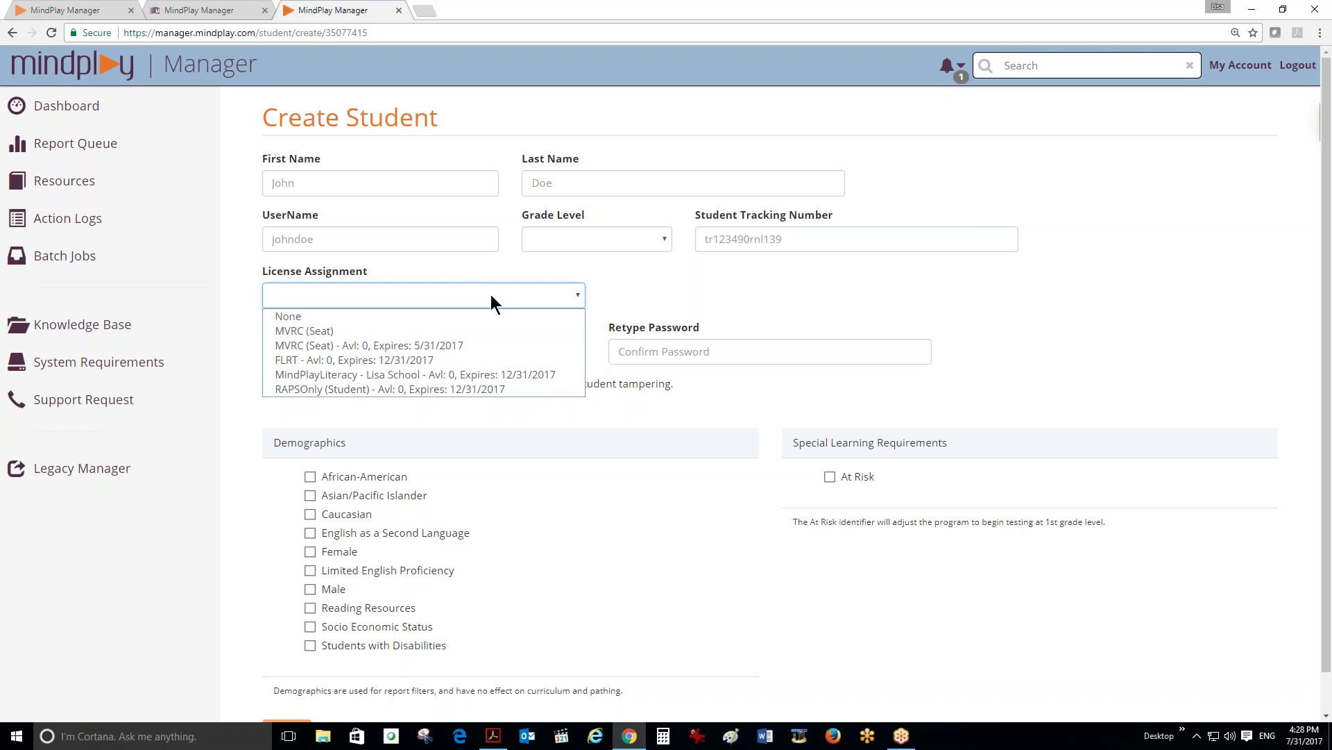
pyautogui.click(490, 294)
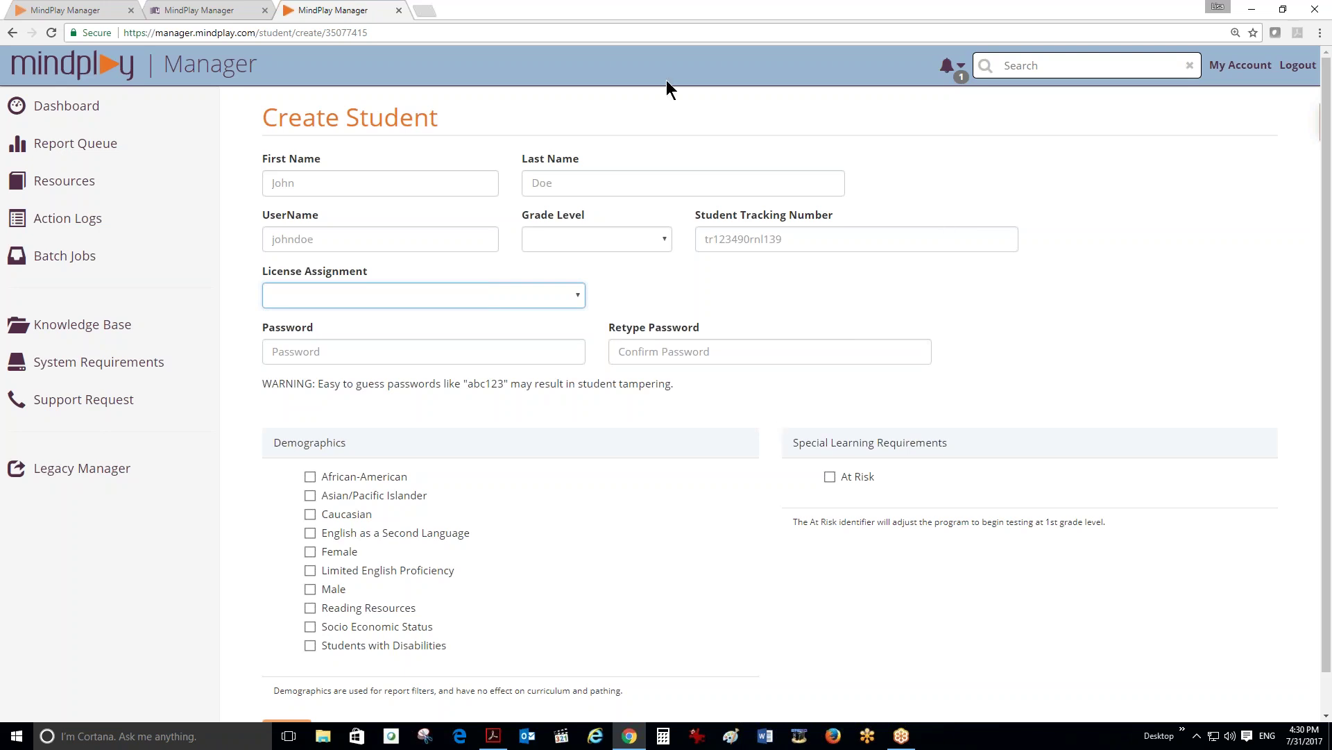
# Step: Open the grade 5 class for editing from the dashboard and examine its teacher assignment and general settings
pyautogui.click(56, 109)
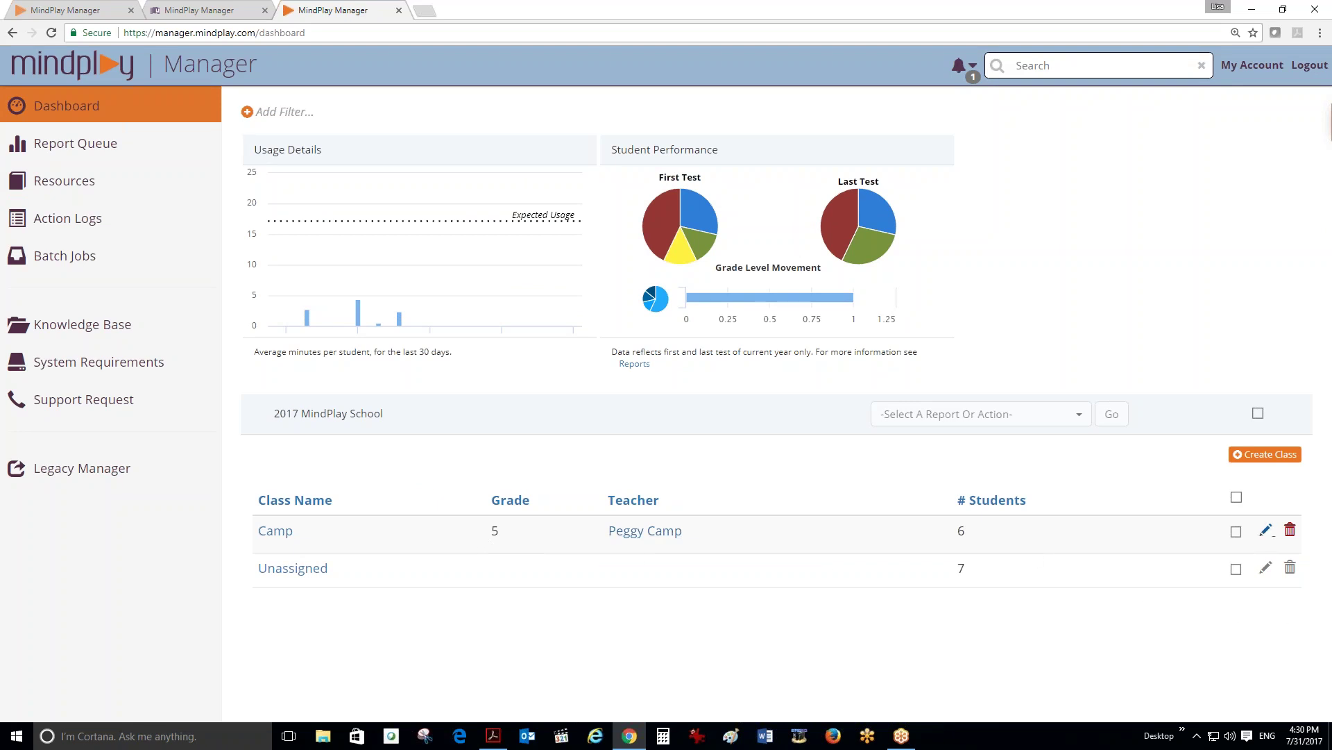
pyautogui.click(1266, 531)
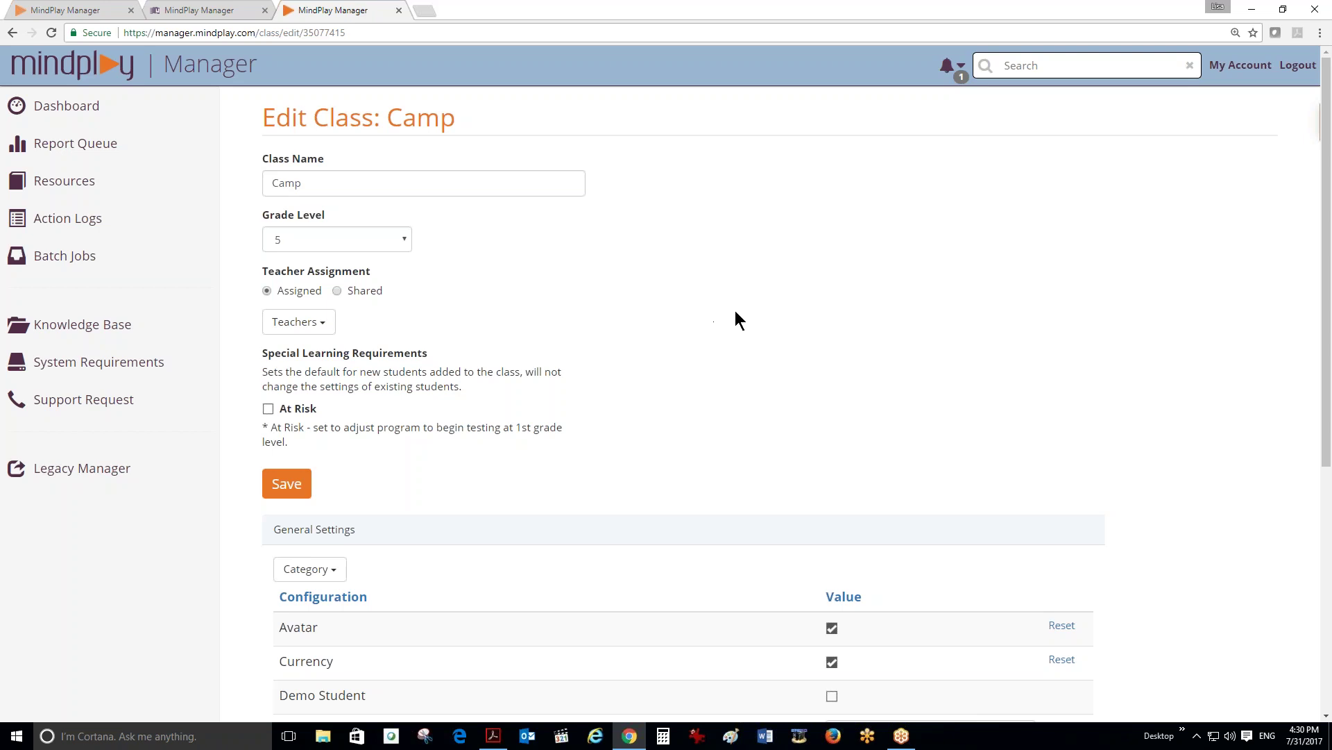
pyautogui.scroll(-6, 507, 292)
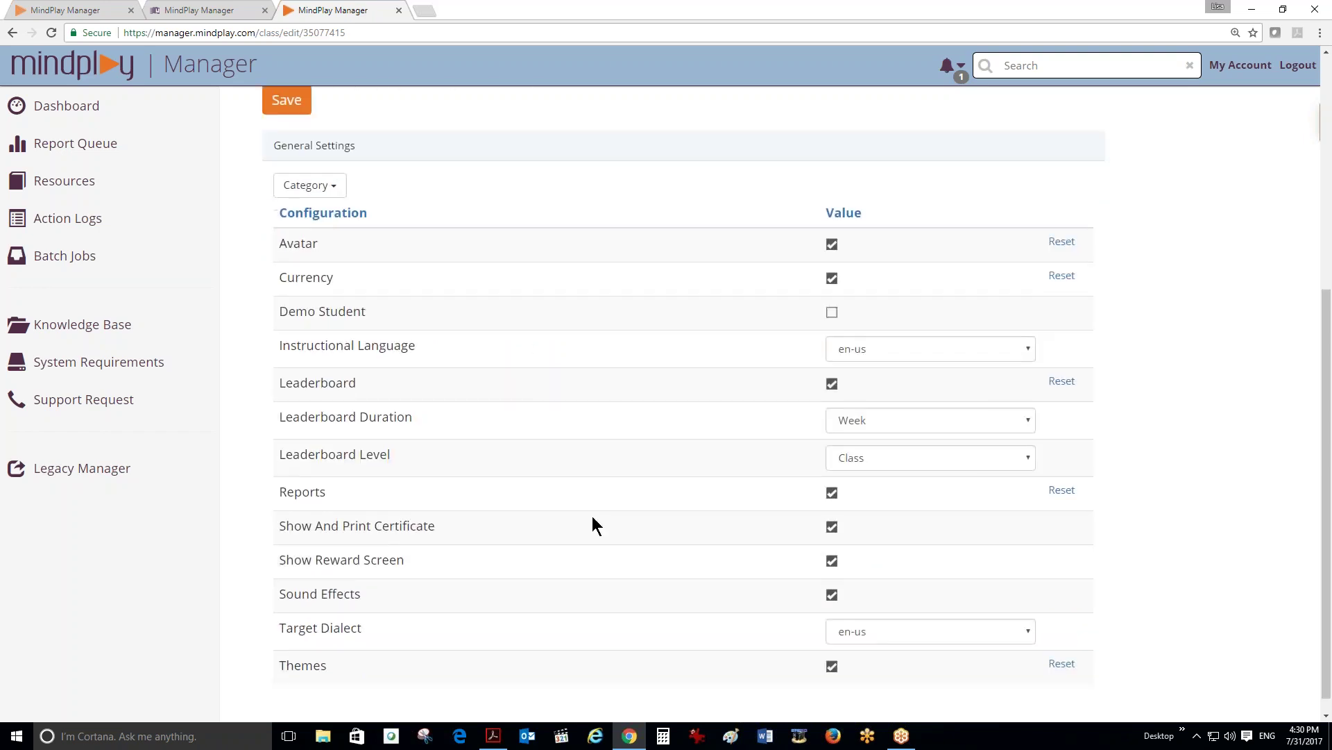
pyautogui.scroll(6, 604, 569)
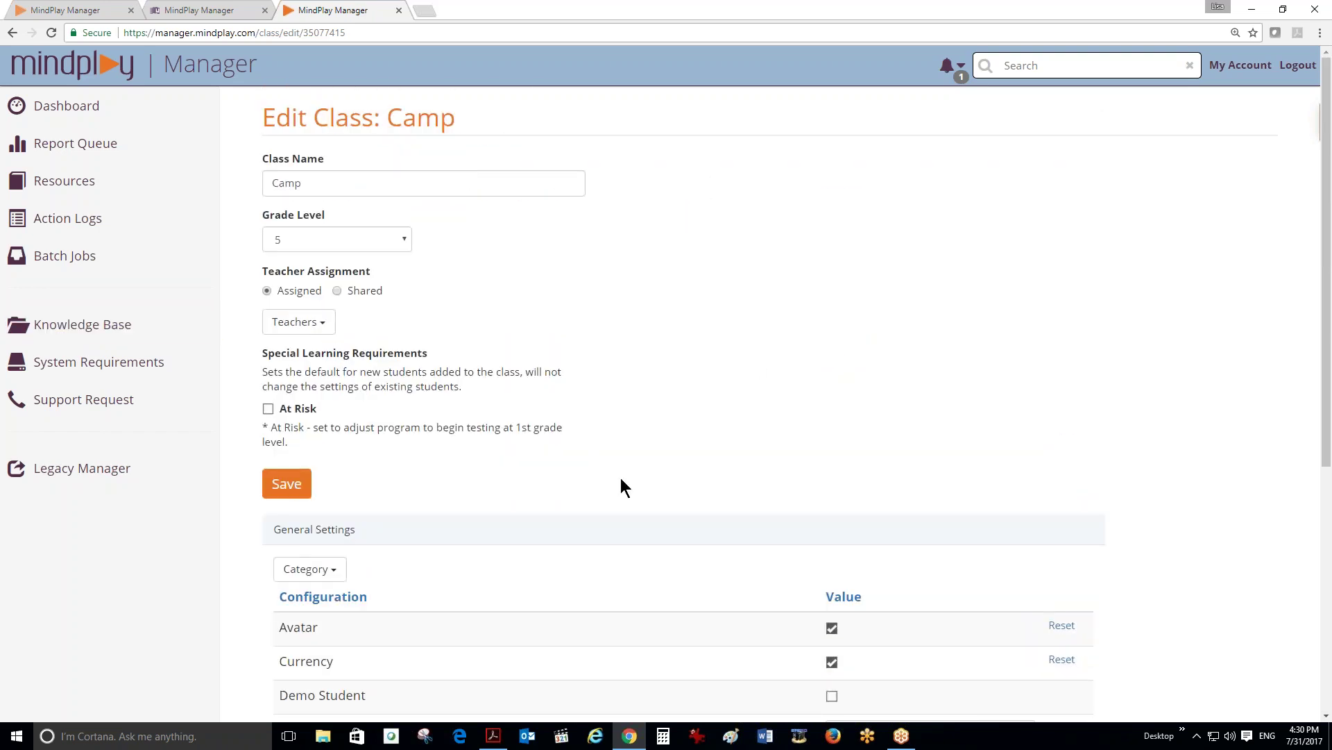
pyautogui.click(306, 322)
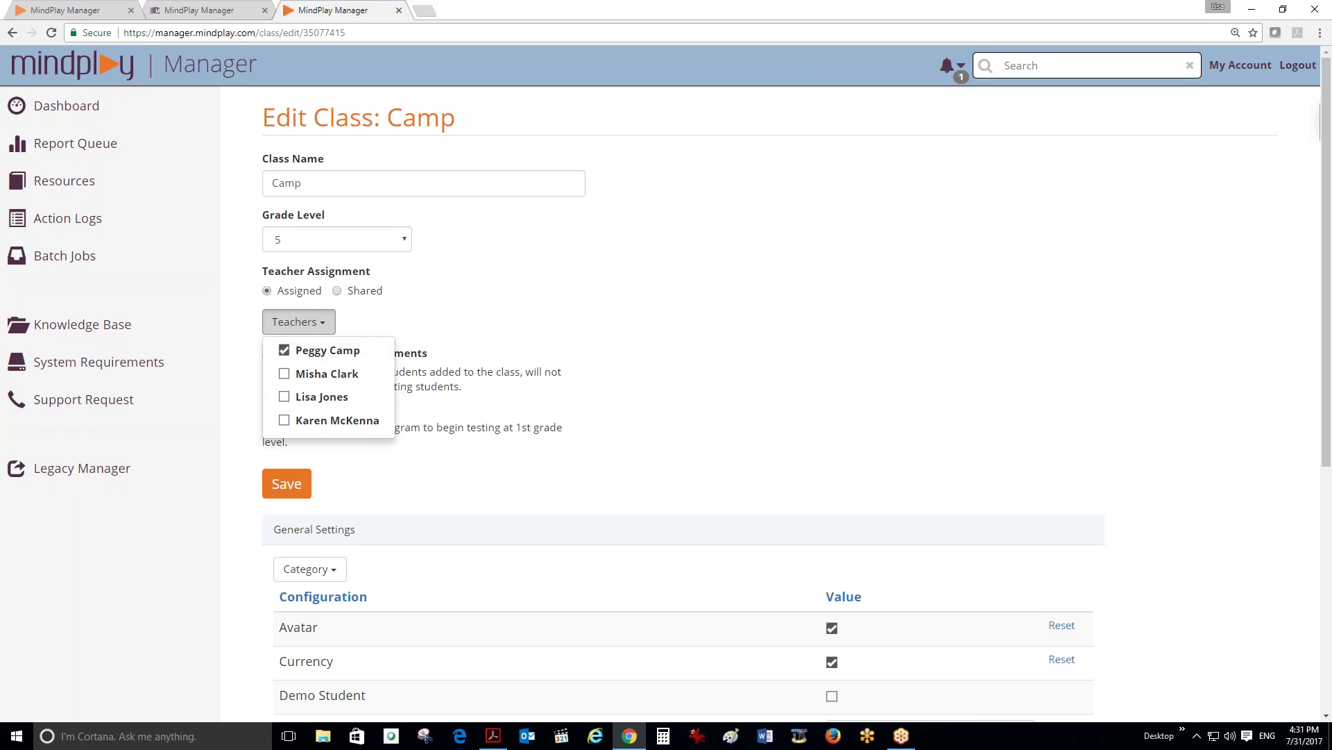
pyautogui.click(456, 285)
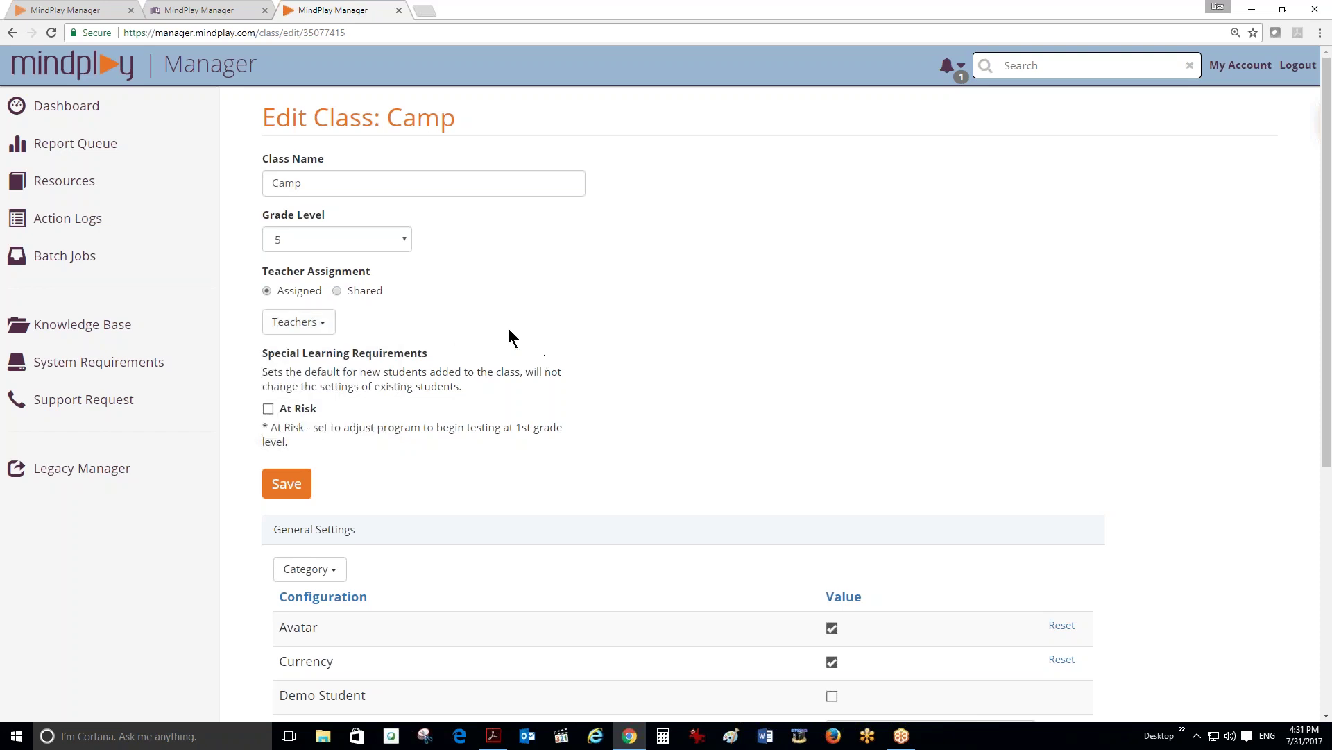
pyautogui.scroll(-5, 508, 325)
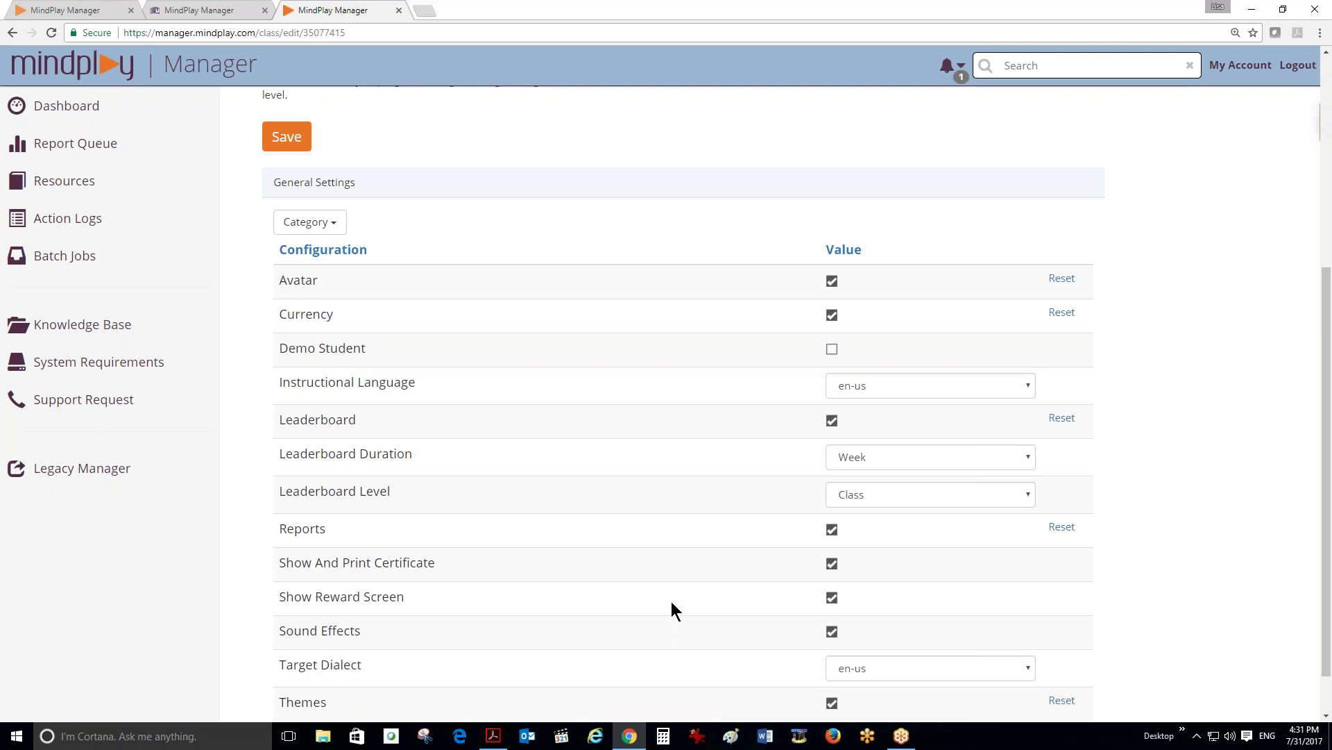
pyautogui.scroll(-1, 590, 342)
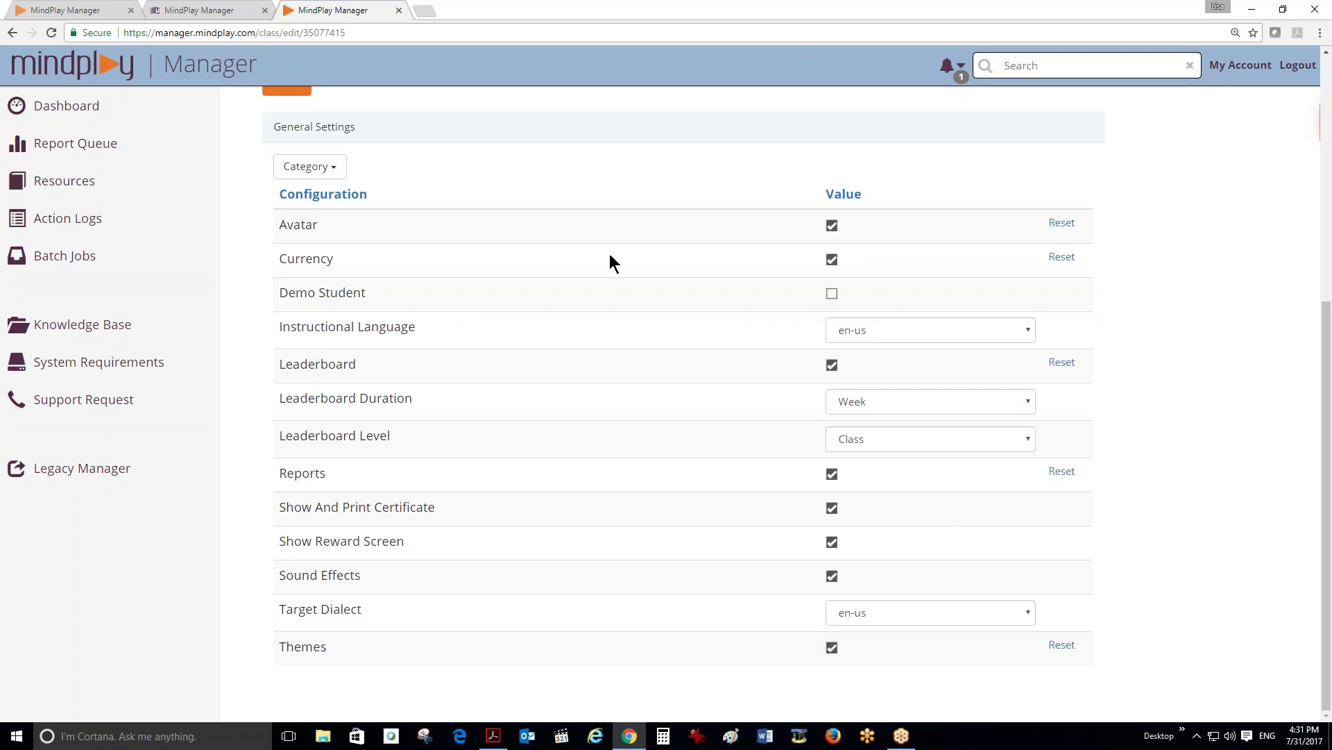
pyautogui.scroll(5, 638, 439)
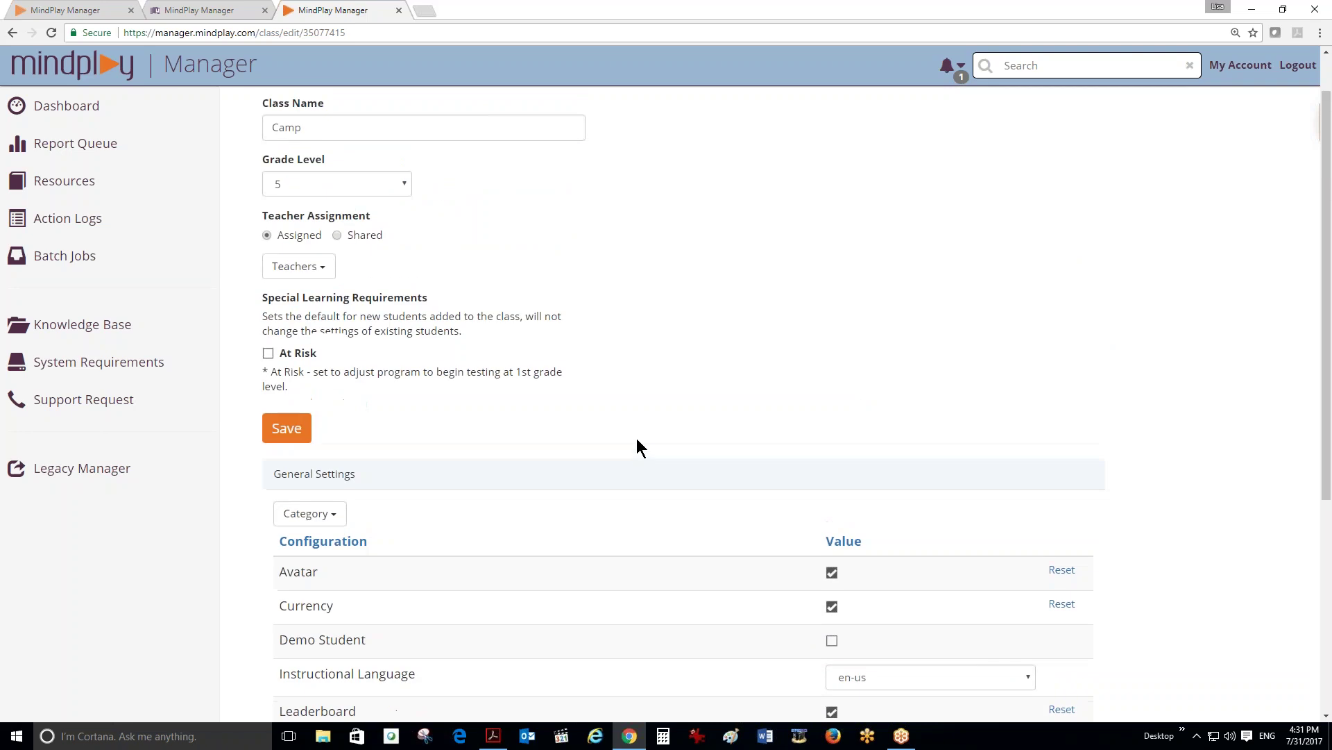
pyautogui.scroll(1, 637, 445)
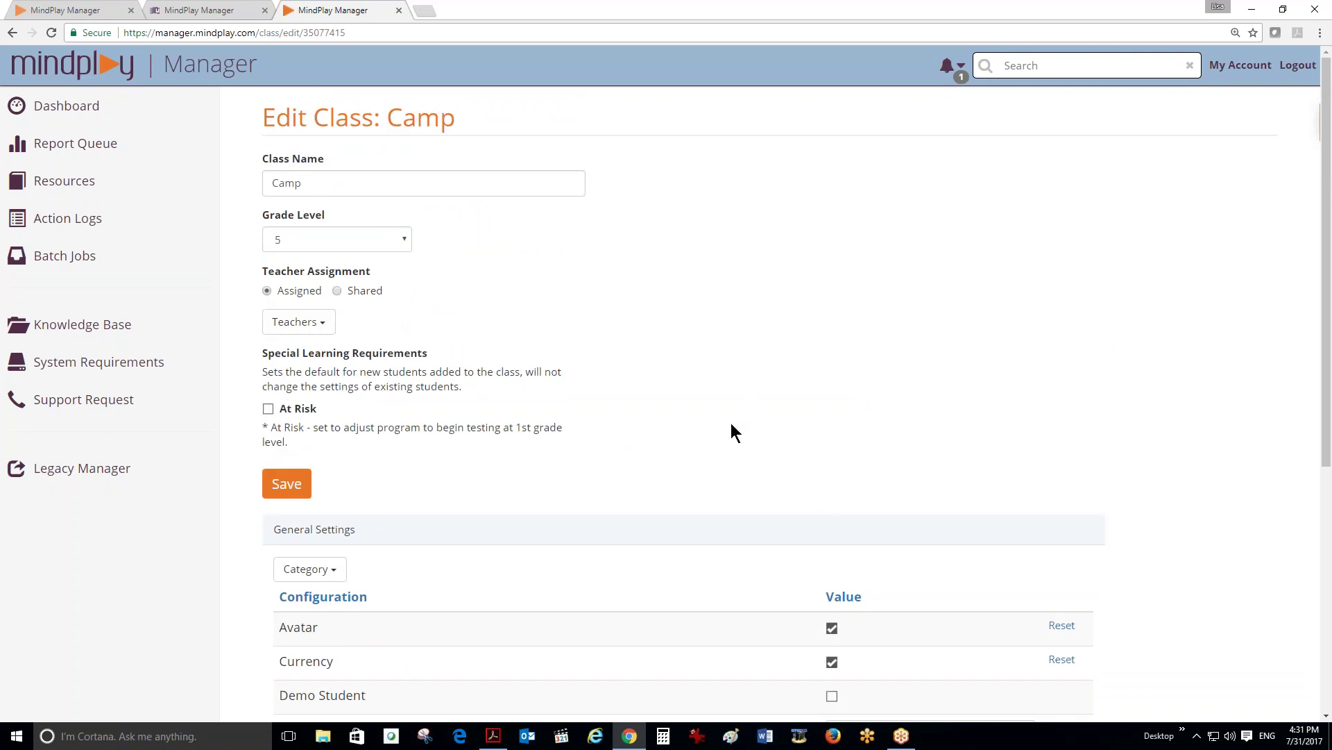
# Step: Return to the dashboard, then switch to Adobe Acrobat Reader to view the New MindPlay Manager login guide
pyautogui.click(54, 109)
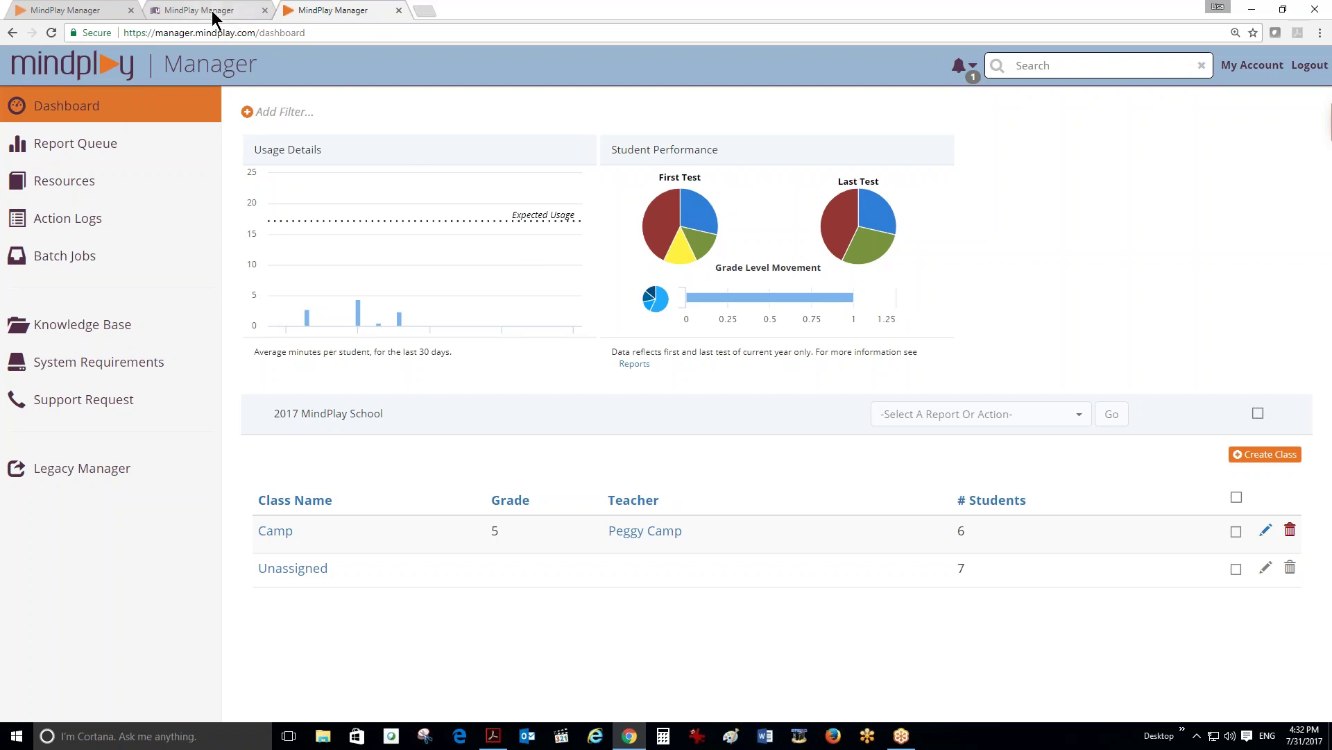
pyautogui.click(494, 736)
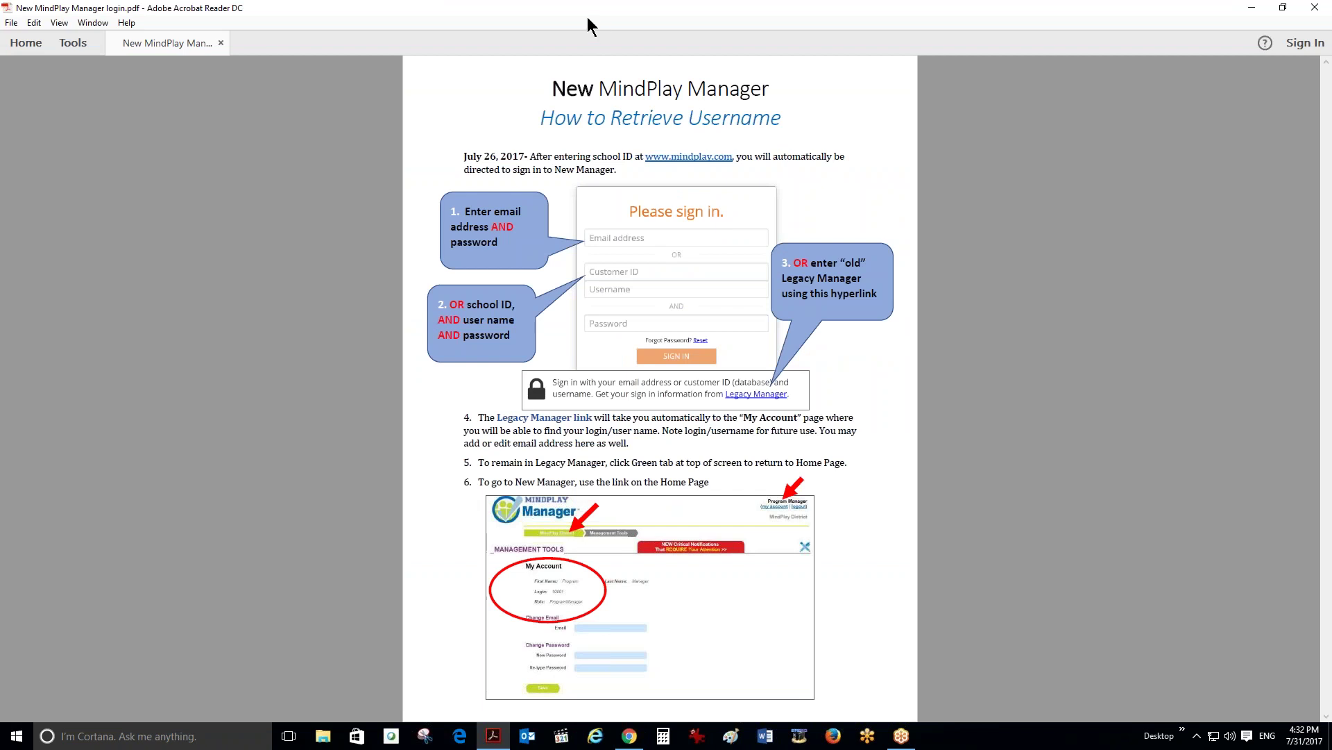
pyautogui.click(771, 20)
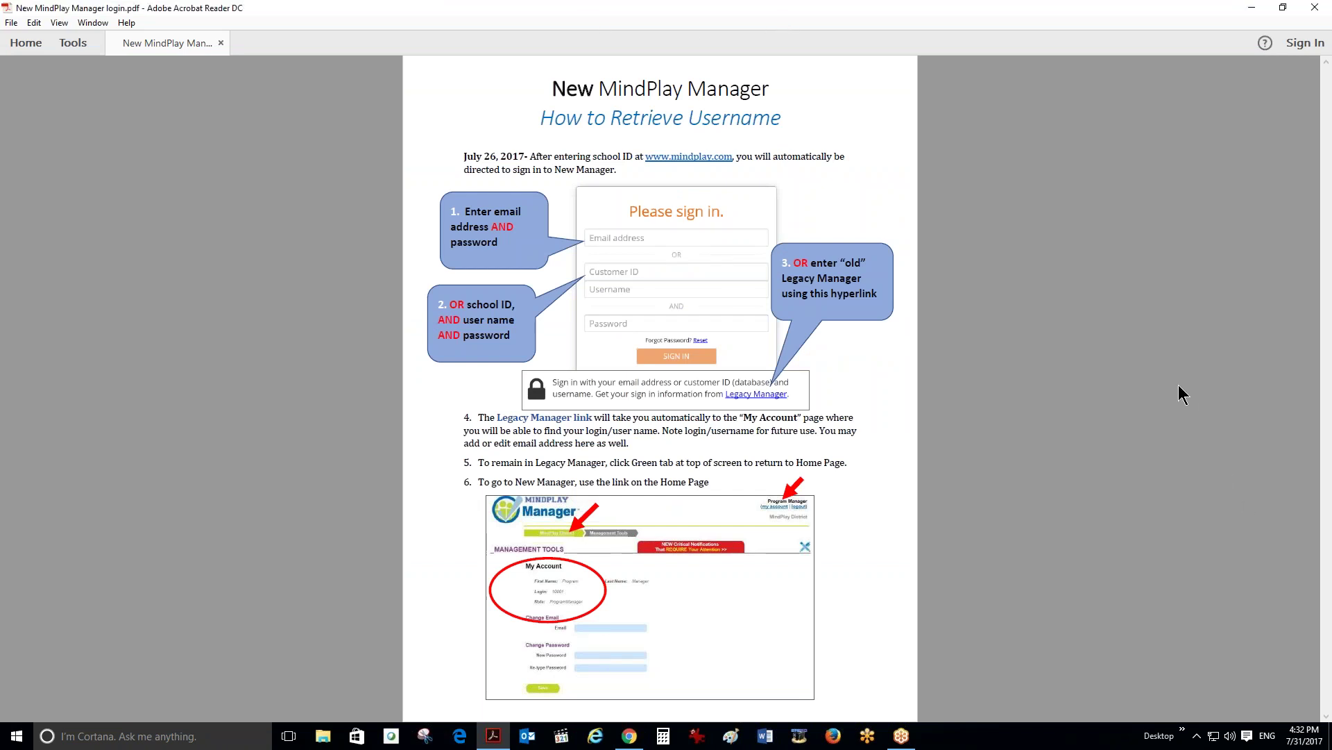